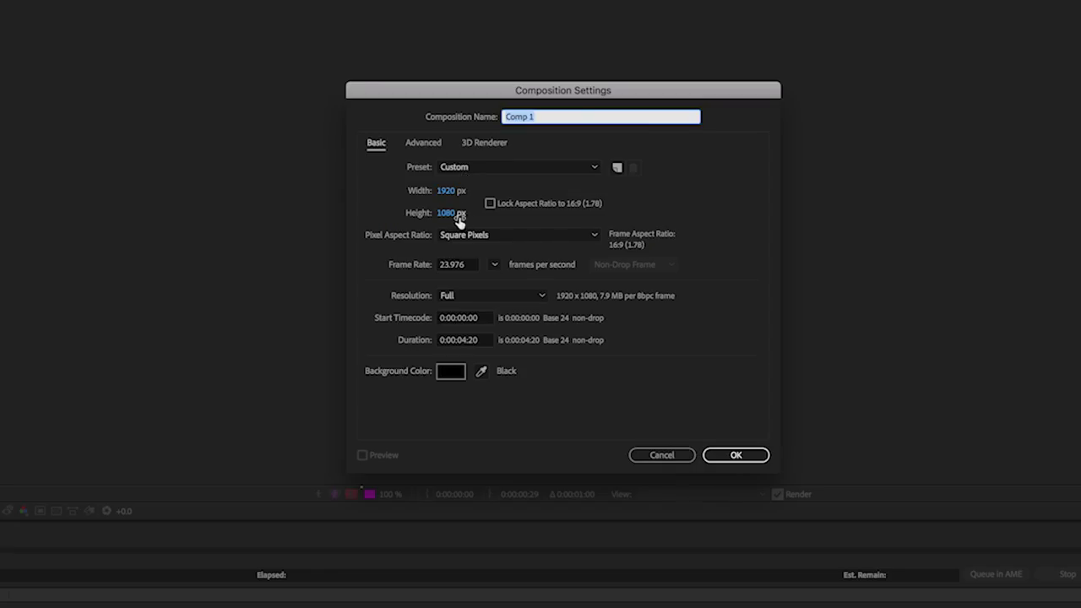
Step: Give the new composition a 0:00:10:00 duration, name it Background, and confirm
click(464, 340)
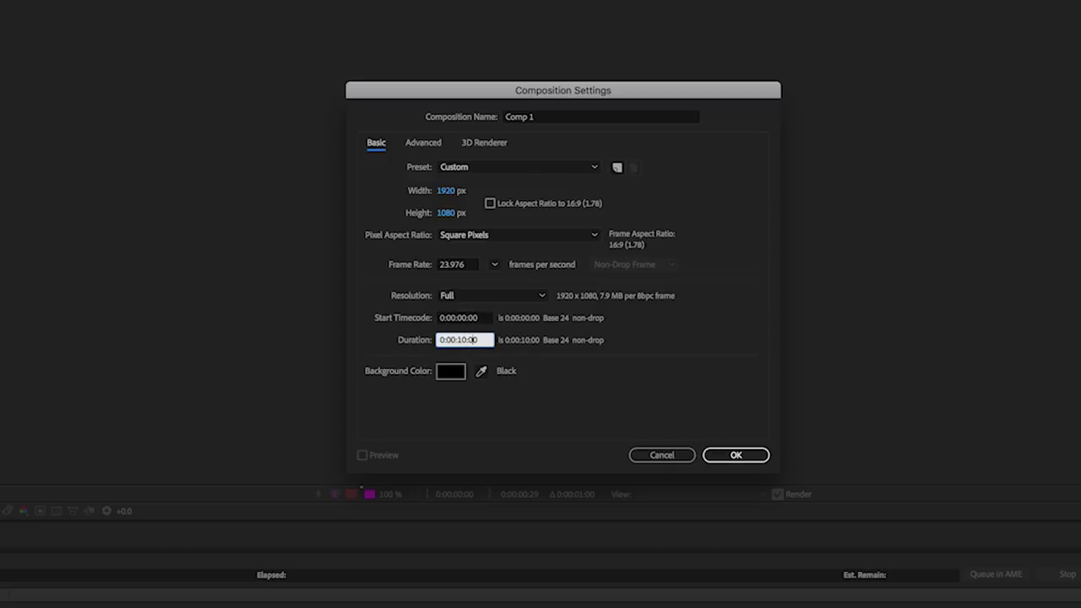
key(Tab)
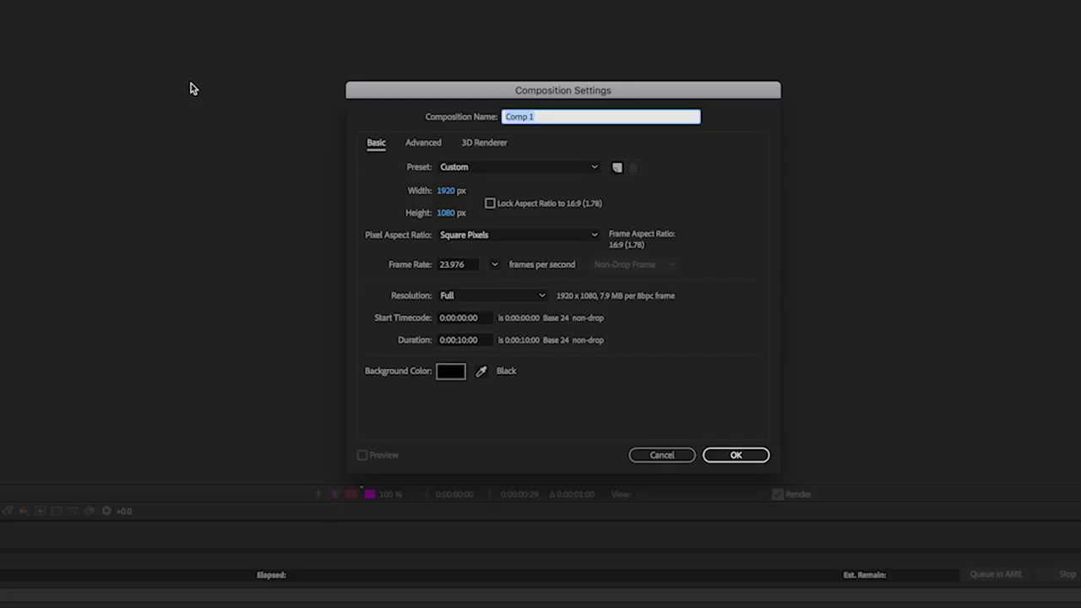
text(Background)
key(Return)
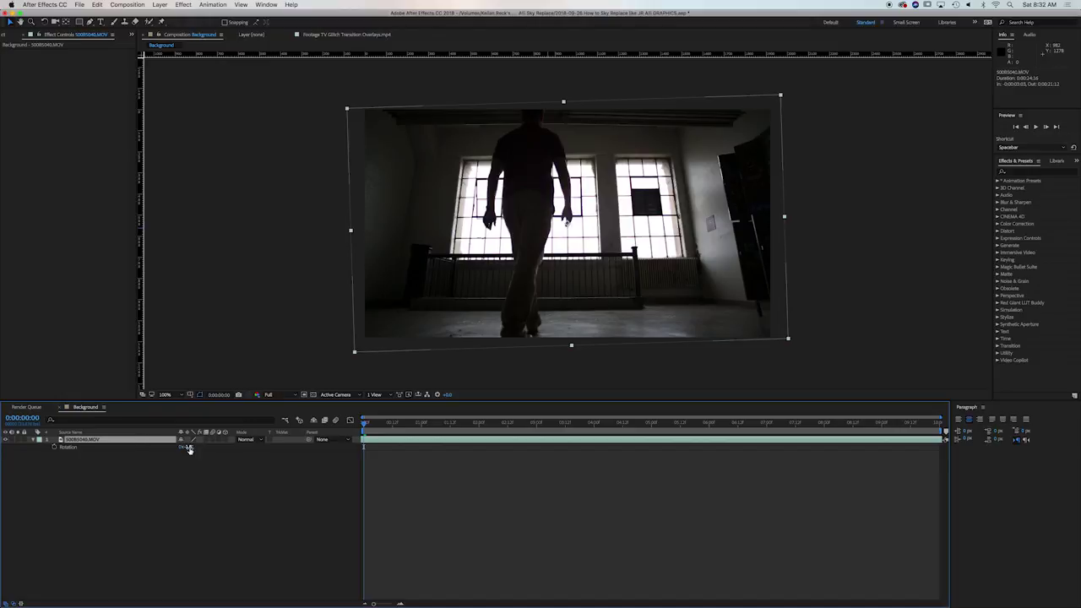
Step: Apply Lumetri Color to the window footage with Contrast 30, Highlights 15 and Shadows −15, then preview later frames
click(347, 438)
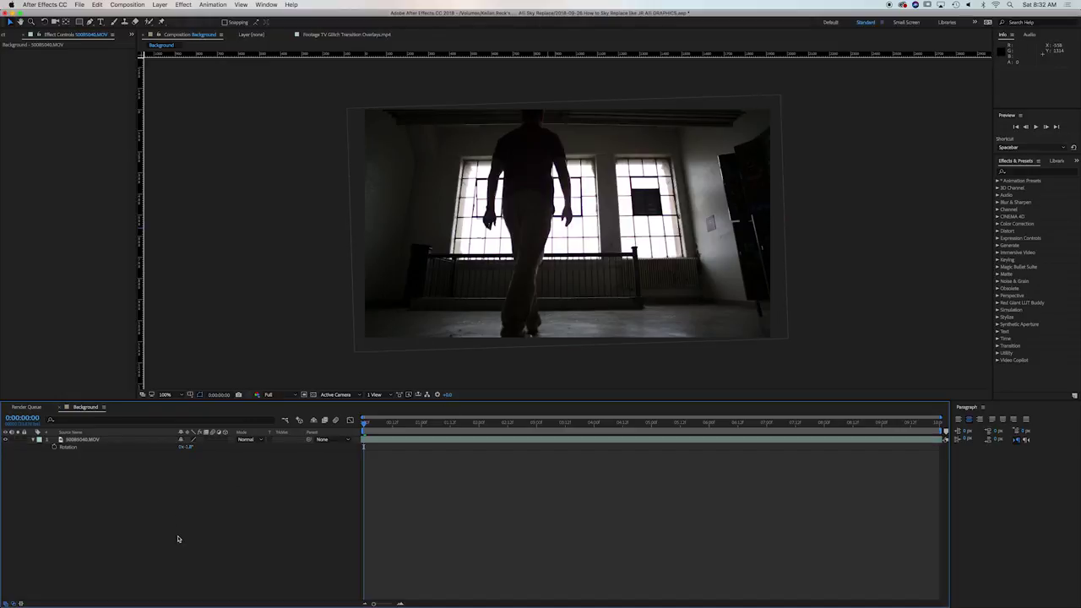
right_click(506, 511)
click(336, 492)
click(1047, 173)
text(lumetri)
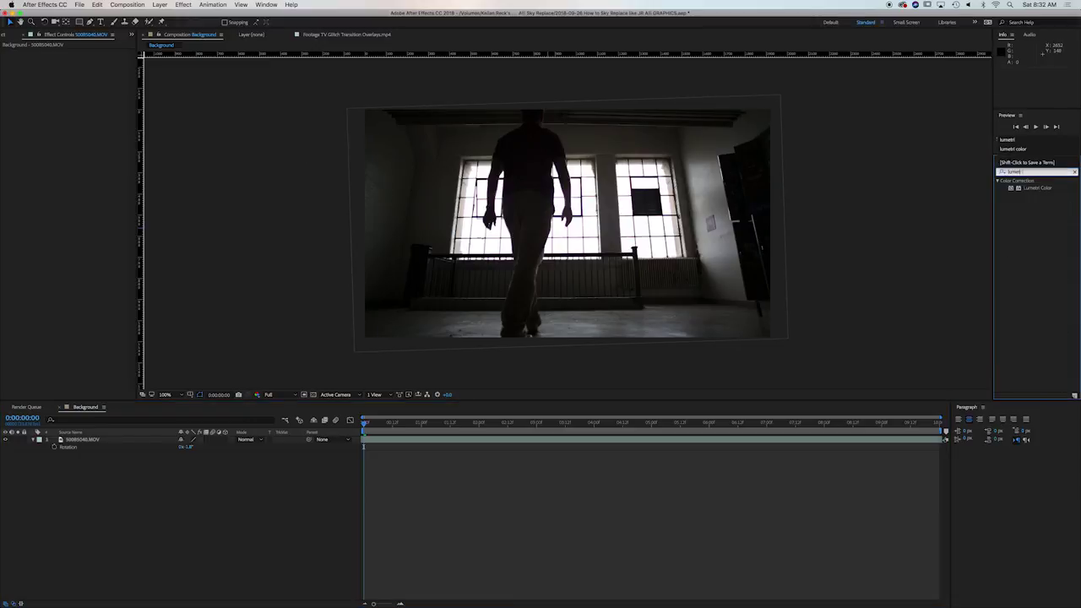
drag(1033, 194, 113, 444)
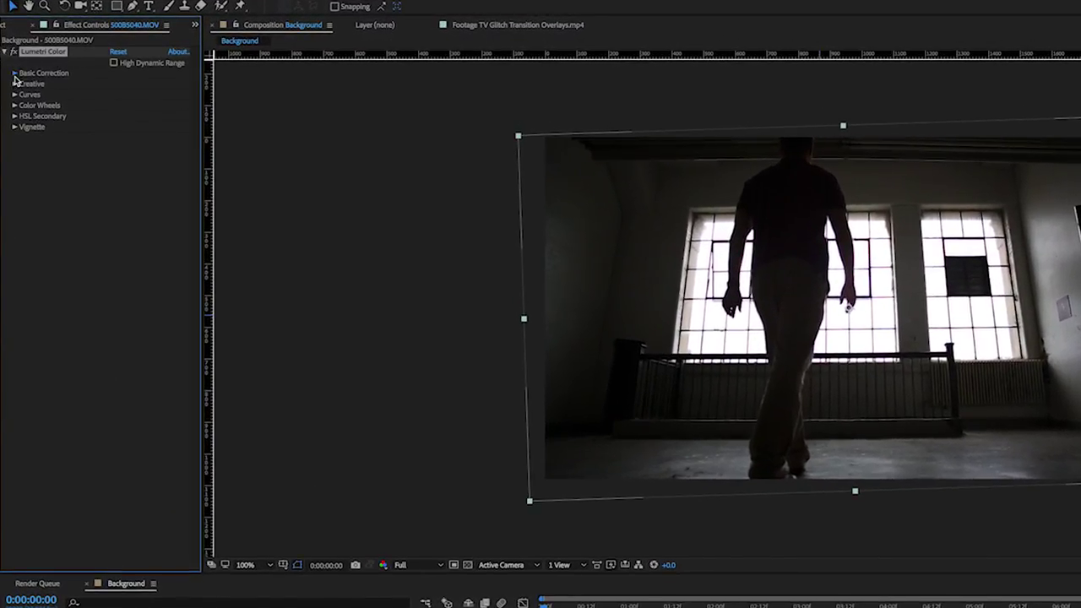
click(14, 74)
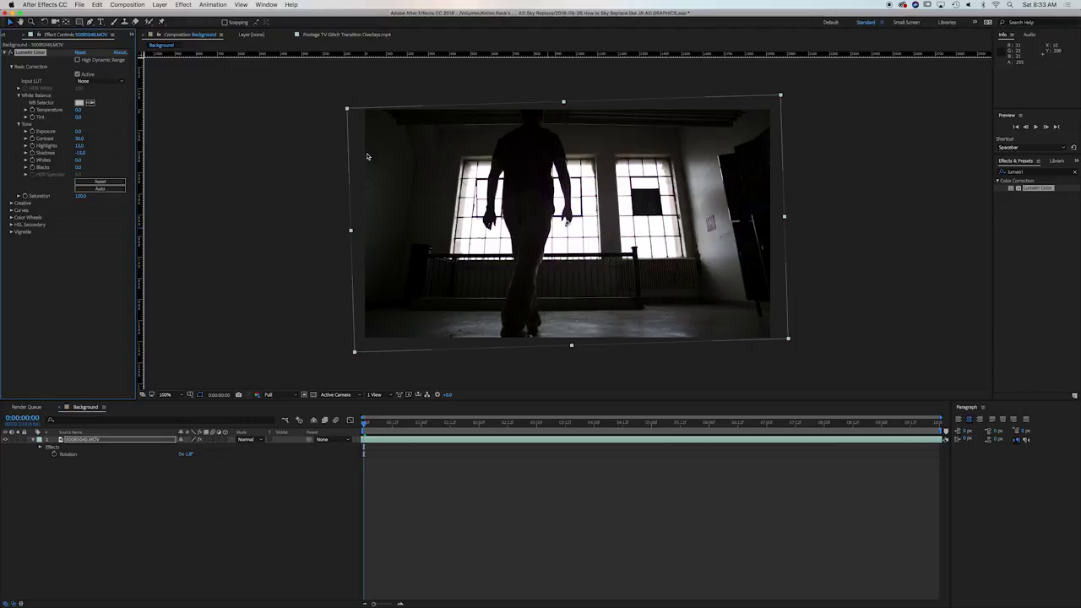
click(403, 424)
drag(388, 425, 548, 432)
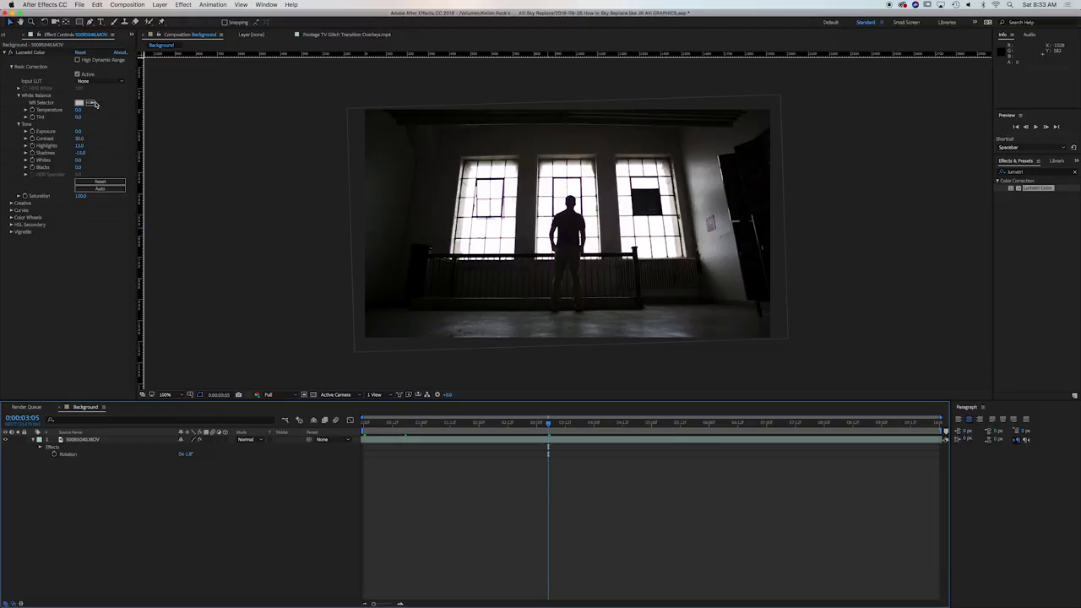
Step: Find the TV Glitch Transition Overlays clip in the Project panel and preview it to locate the glitch
click(10, 35)
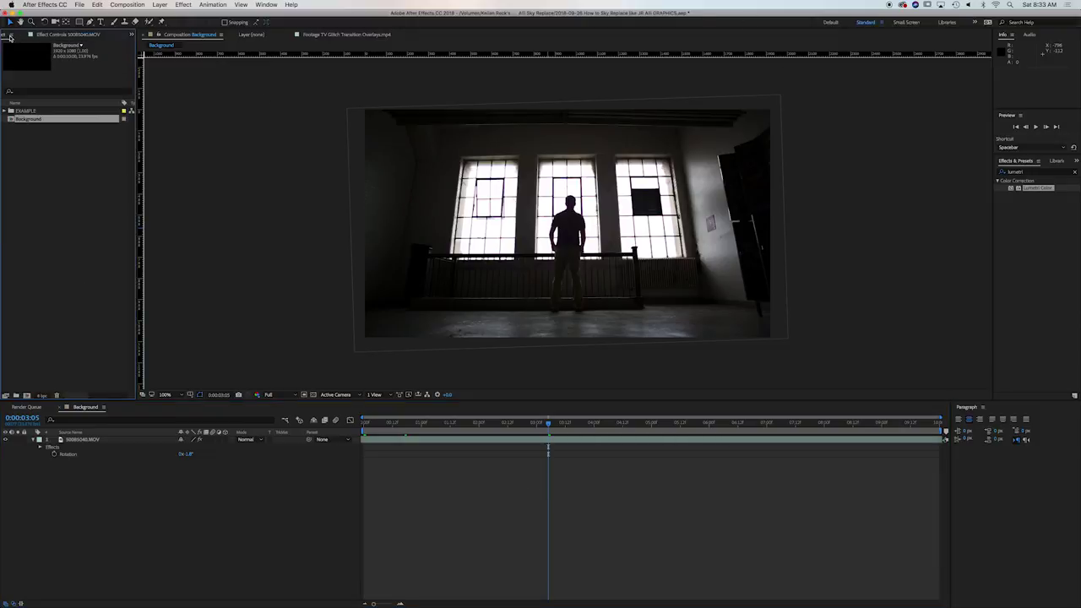
text(gif)
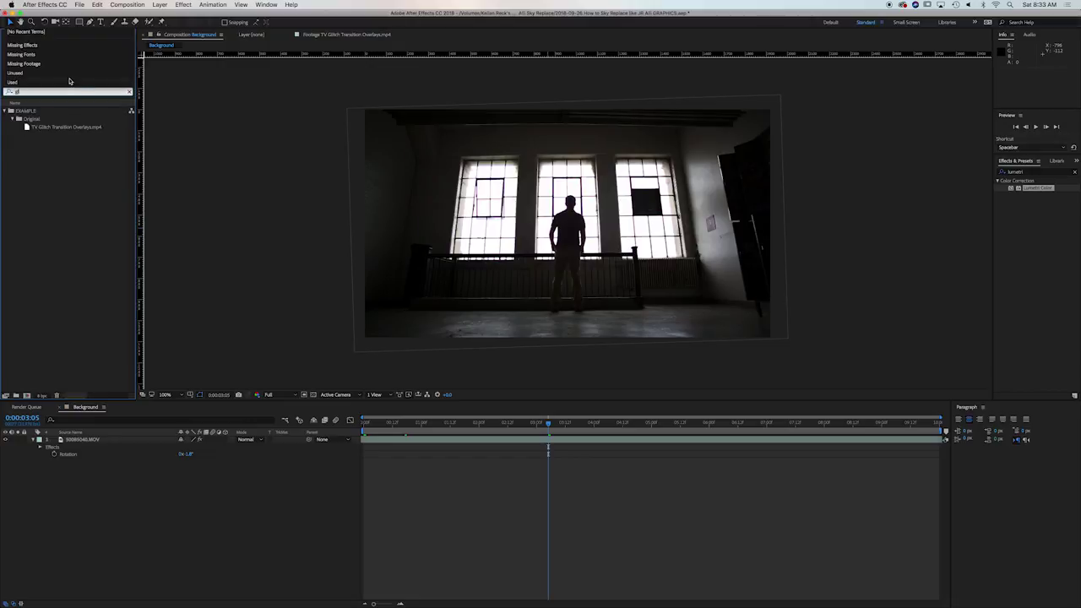
click(40, 129)
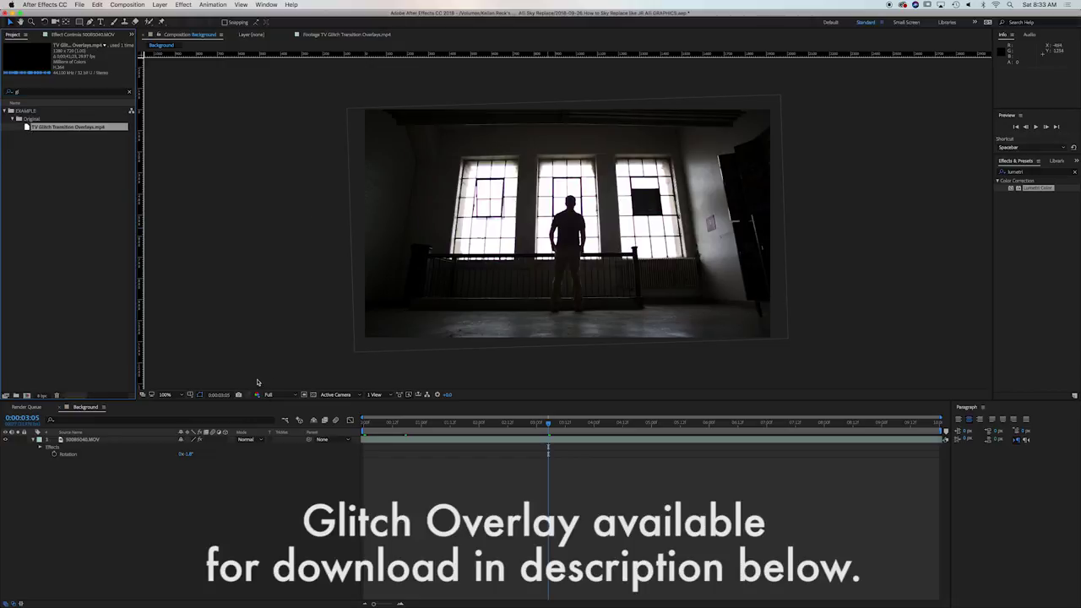
double_click(28, 126)
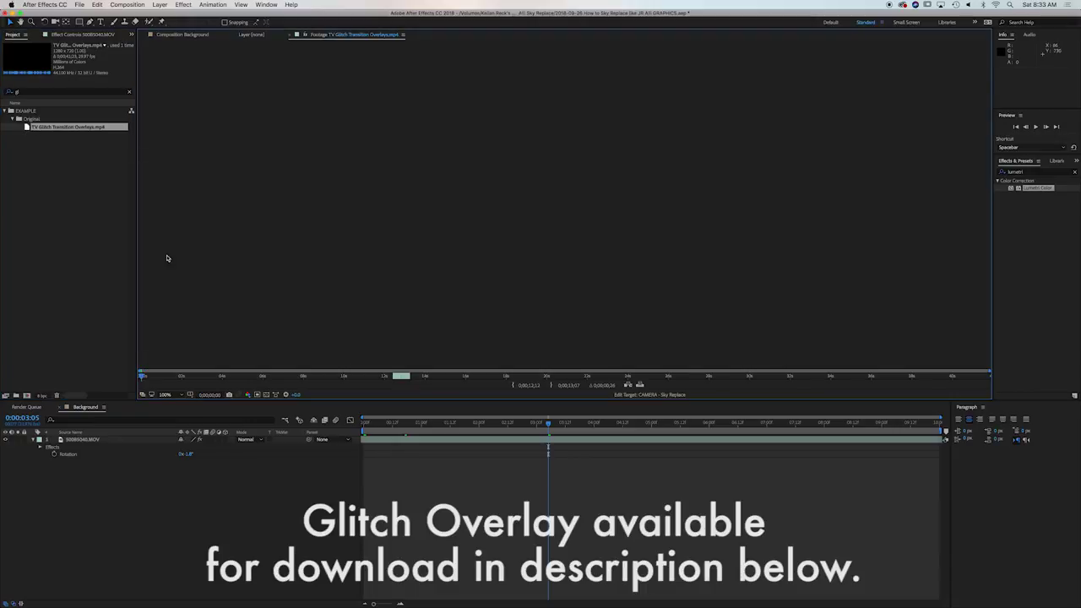
click(384, 378)
drag(397, 379, 391, 377)
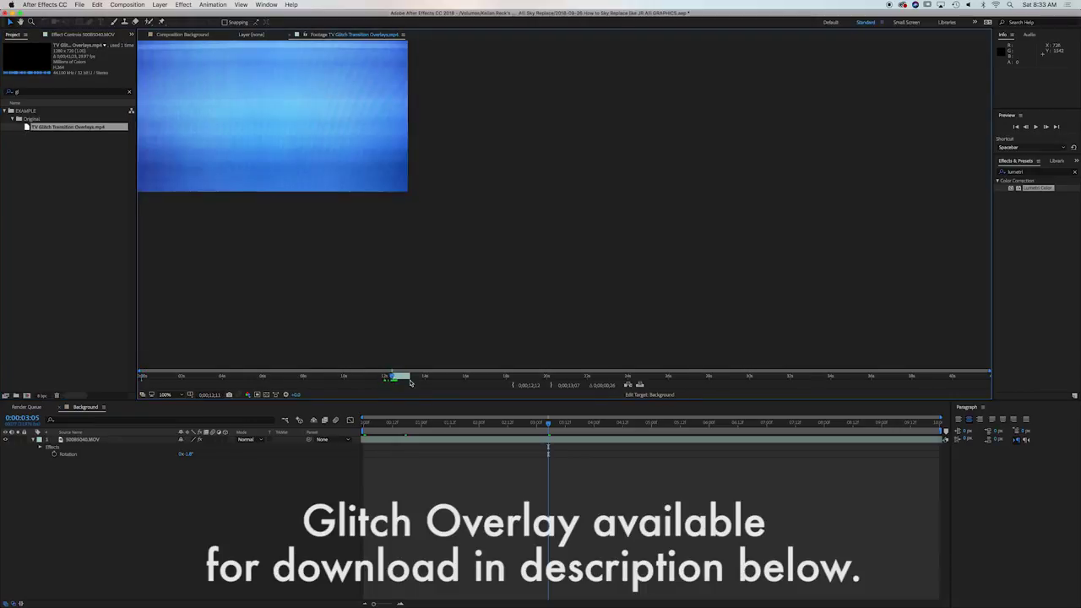
Step: Add the glitch overlay to the comp starting near 3 seconds, scaled to 150% with Add blending
drag(32, 128, 131, 443)
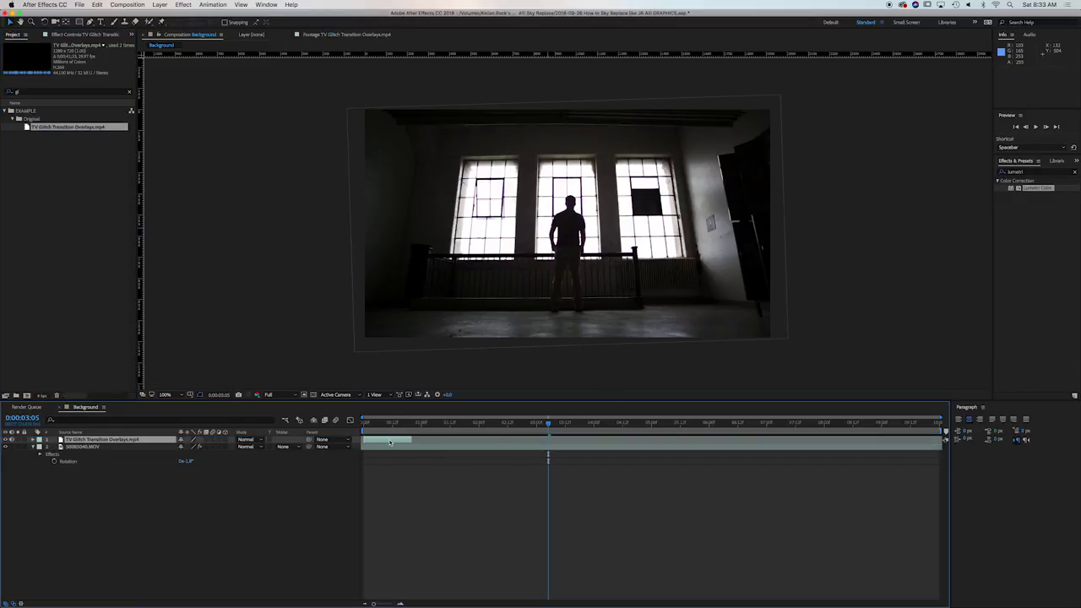
drag(389, 441, 565, 445)
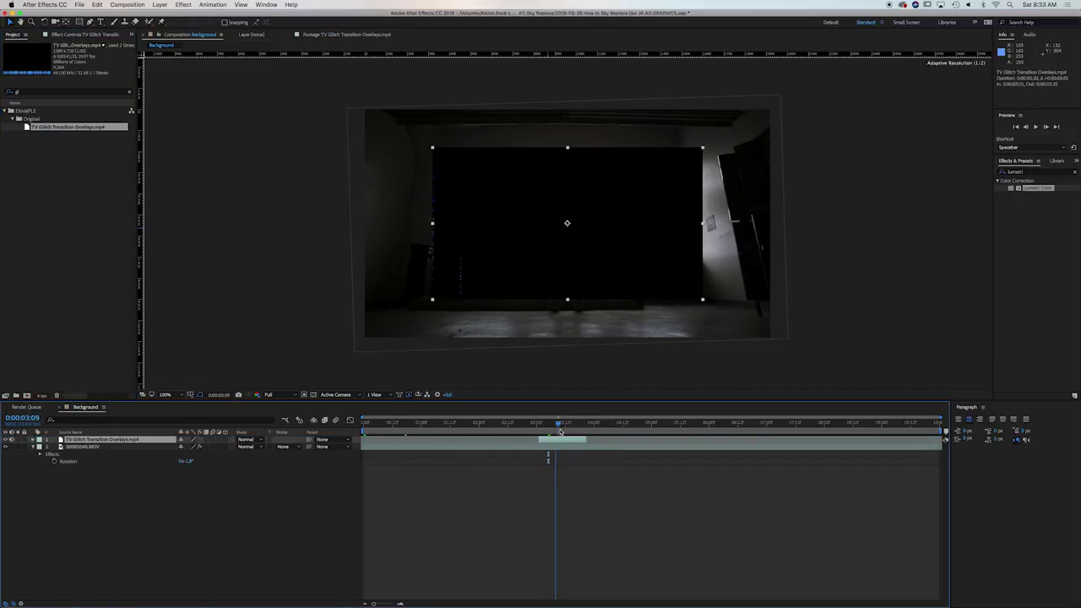
key(s)
key(Return)
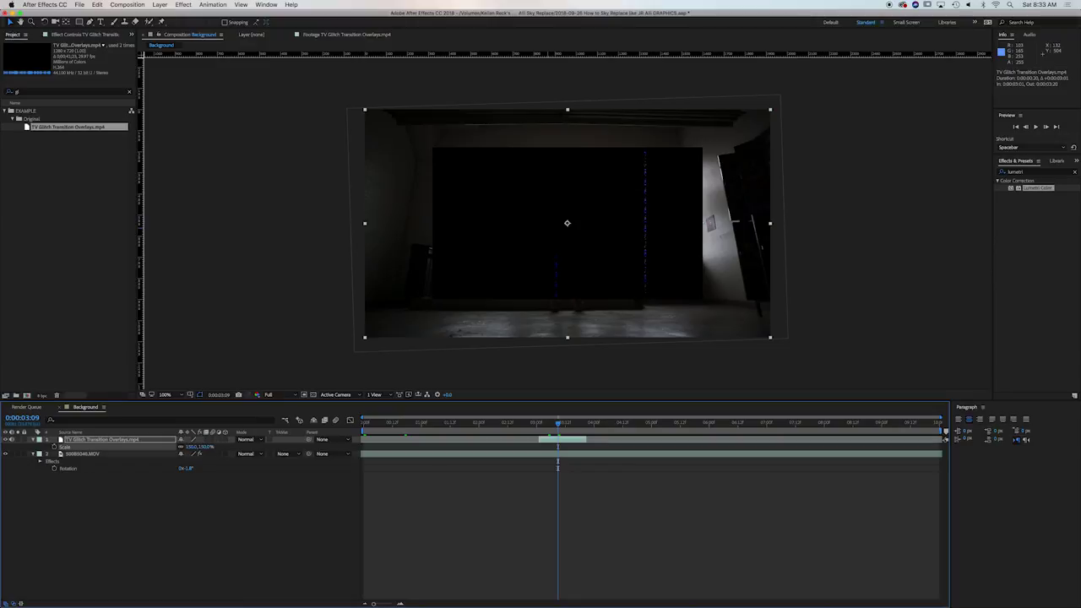
click(245, 440)
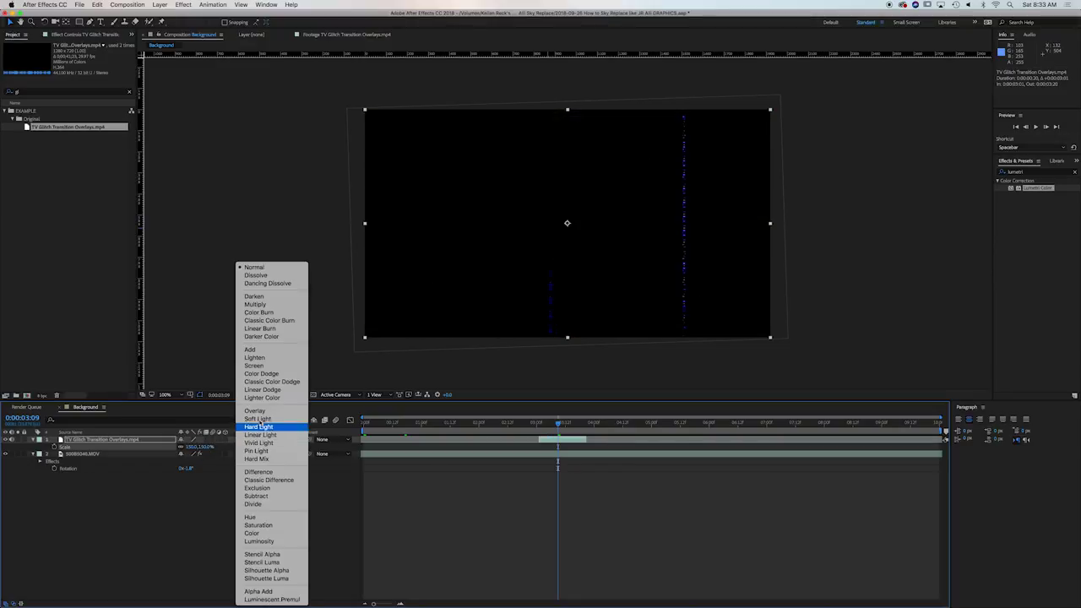
click(261, 351)
drag(561, 429, 587, 429)
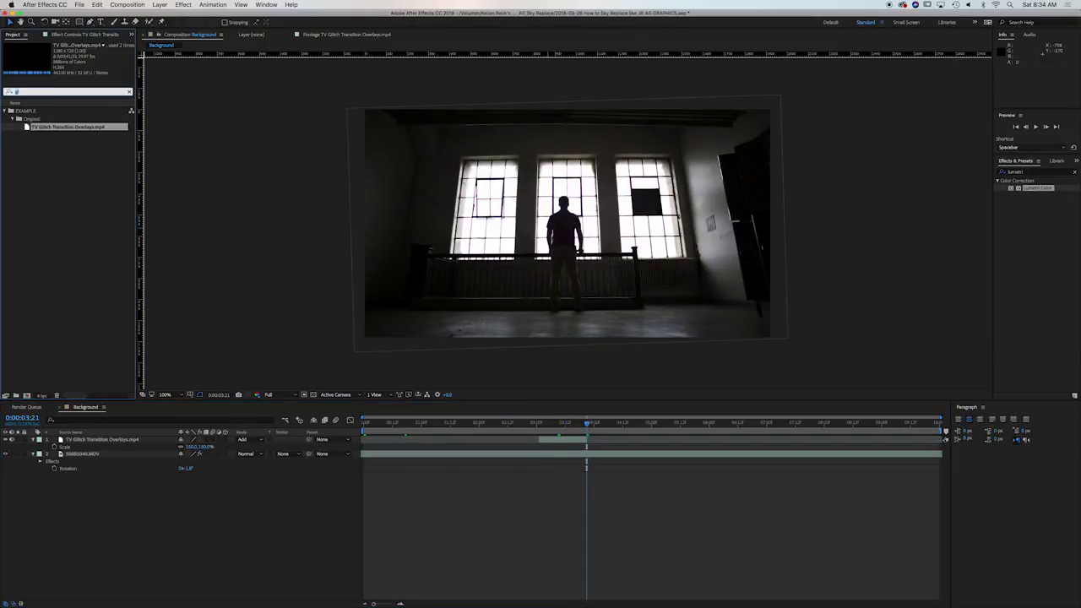
Step: Add TV_Noise_03.mov as the top layer, scaled to 150% and blended with Add
click(8, 90)
key(BackSpace)
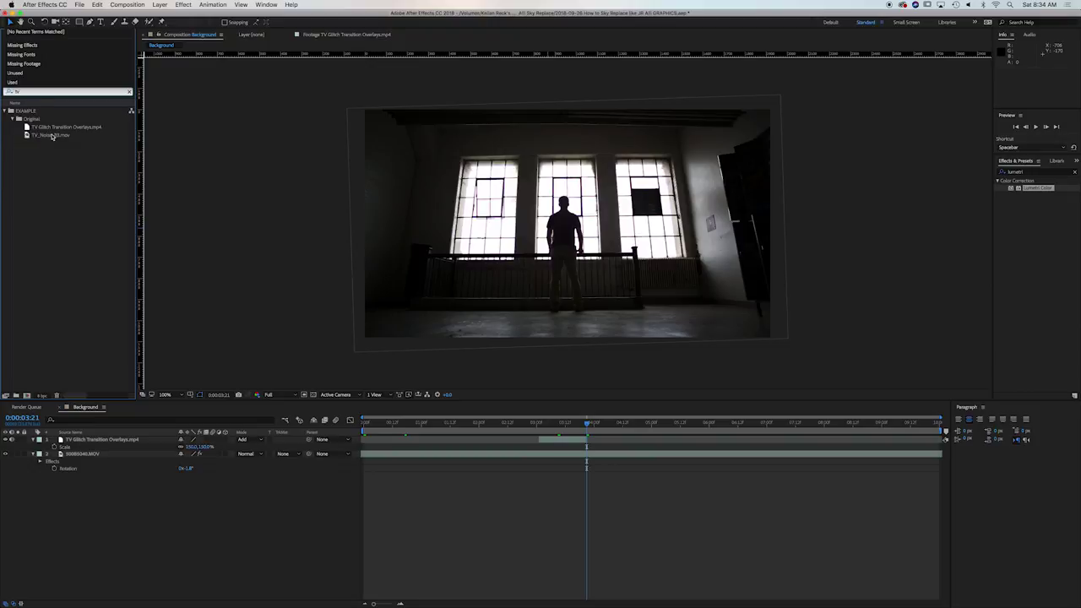
click(52, 136)
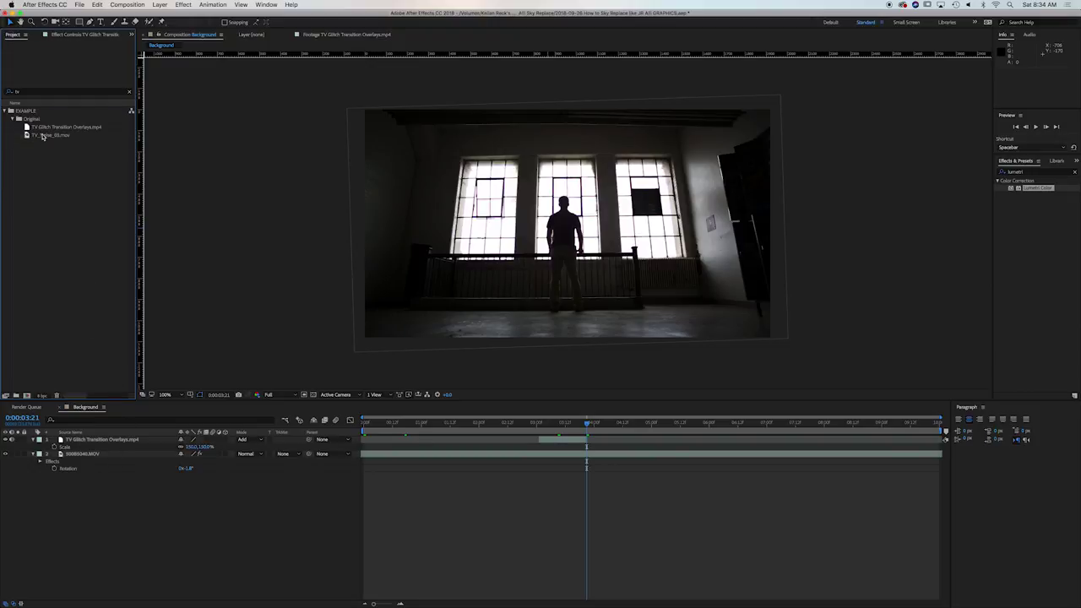
drag(43, 136, 68, 442)
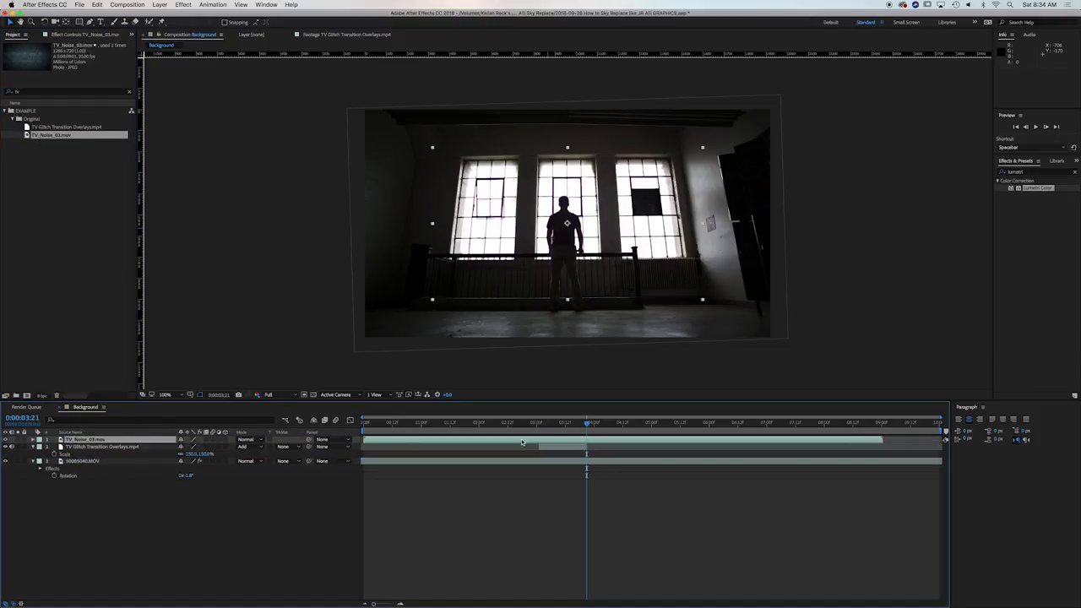
click(541, 425)
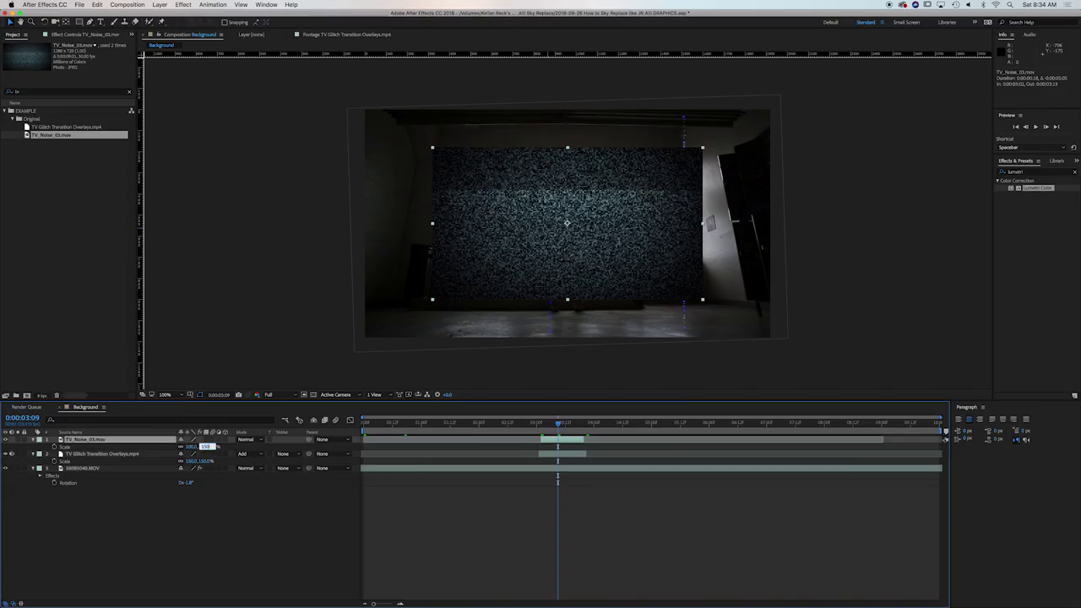
key(Return)
click(250, 439)
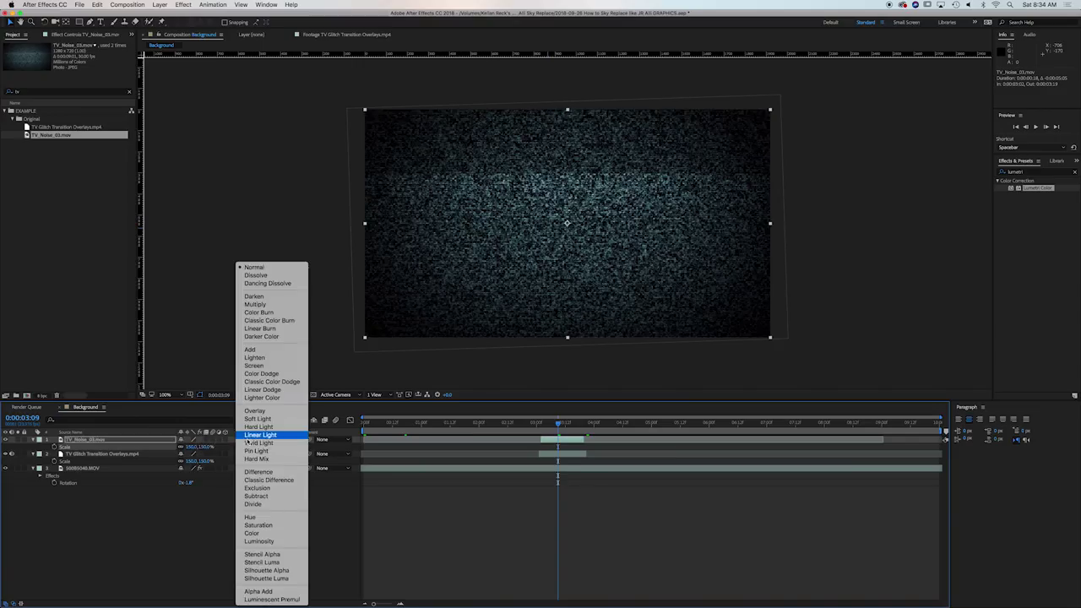
click(259, 352)
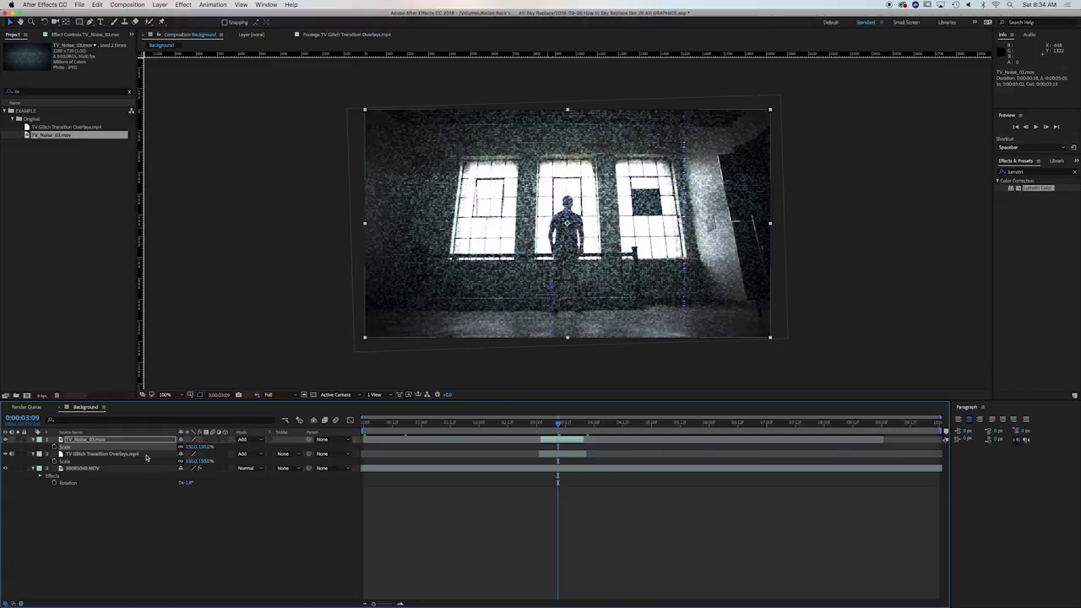
drag(545, 427, 559, 429)
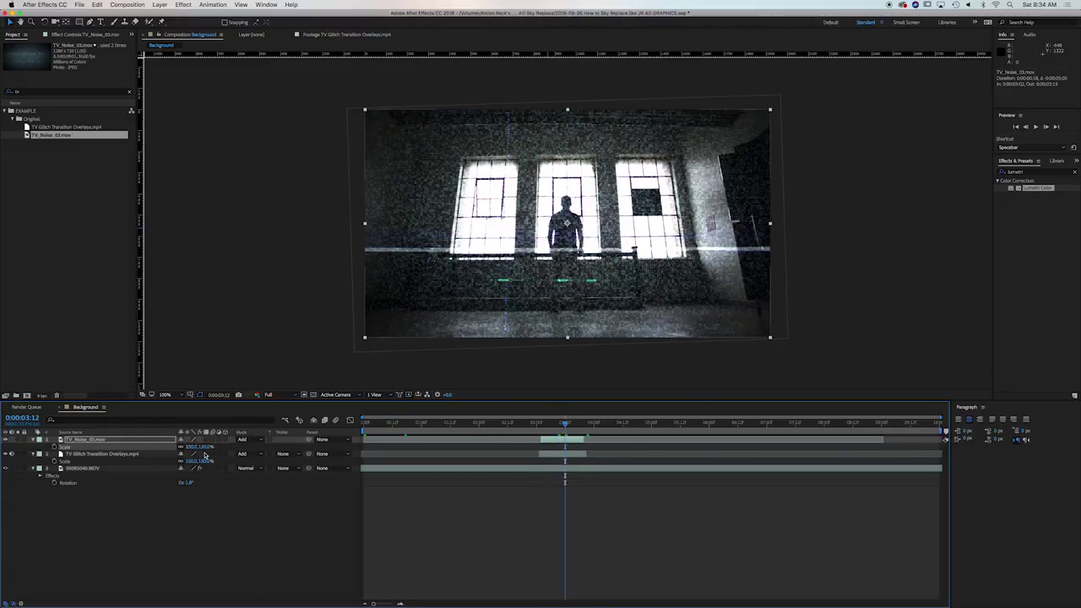
Step: Lower the noise layer's opacity to 50% and compare against an earlier frame
key(t)
click(188, 446)
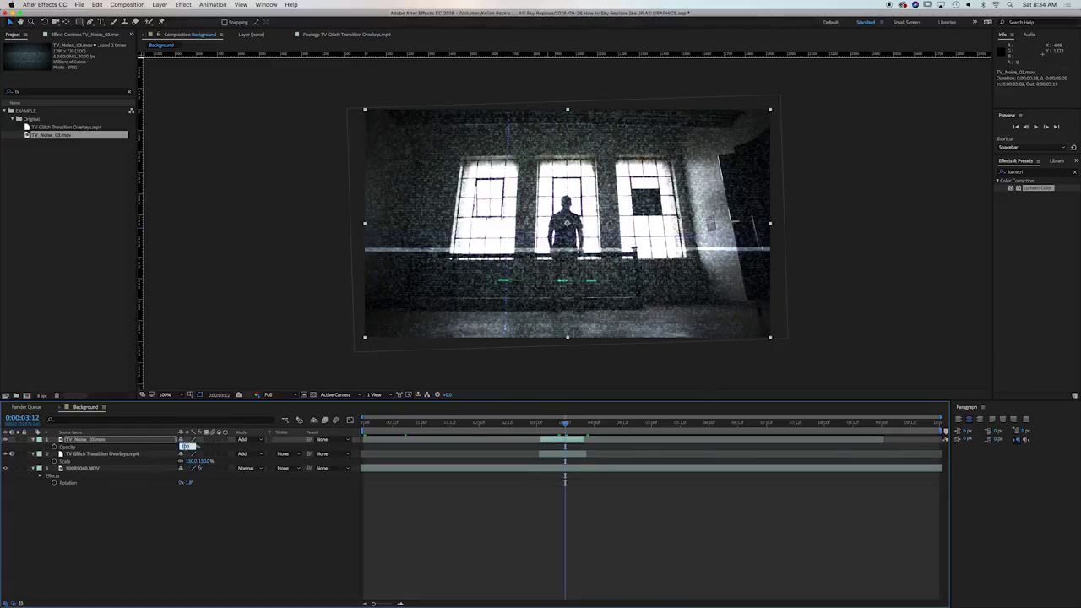
text(50)
key(Return)
click(607, 532)
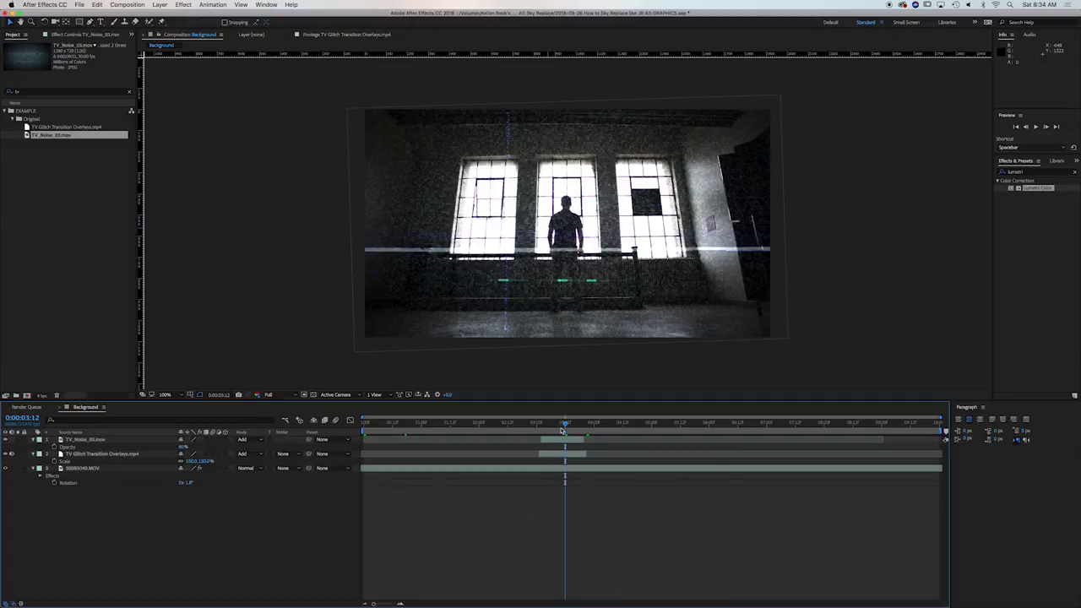
mouse_move(562, 432)
mouse_down()
mouse_move(387, 424)
mouse_move(577, 432)
mouse_move(552, 430)
mouse_move(561, 430)
mouse_up()
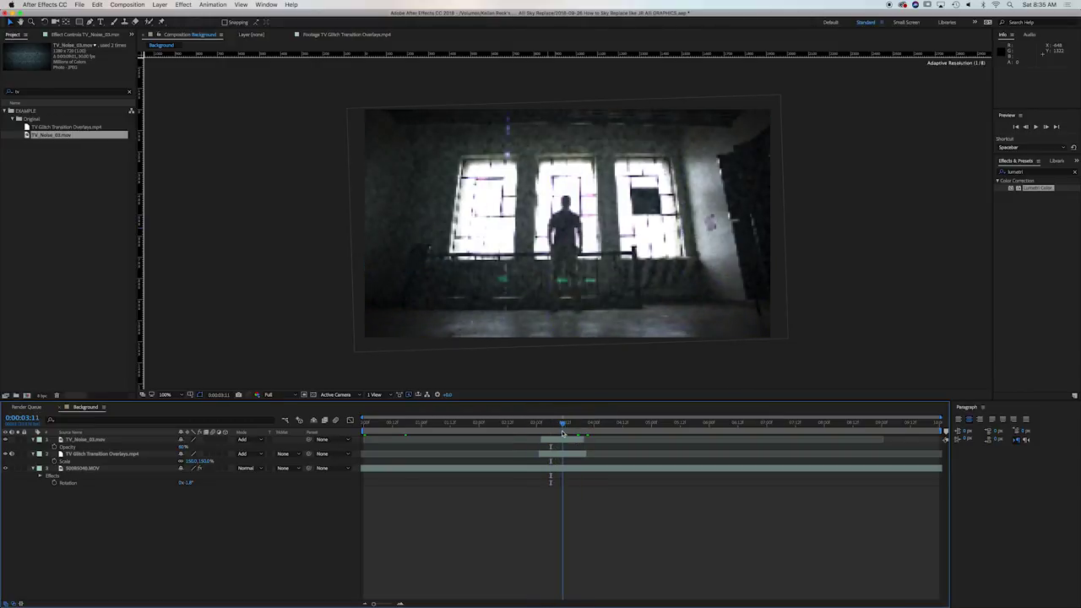
Step: Duplicate the Background layer and rename the copy Keyed Shot
click(561, 468)
key(Return)
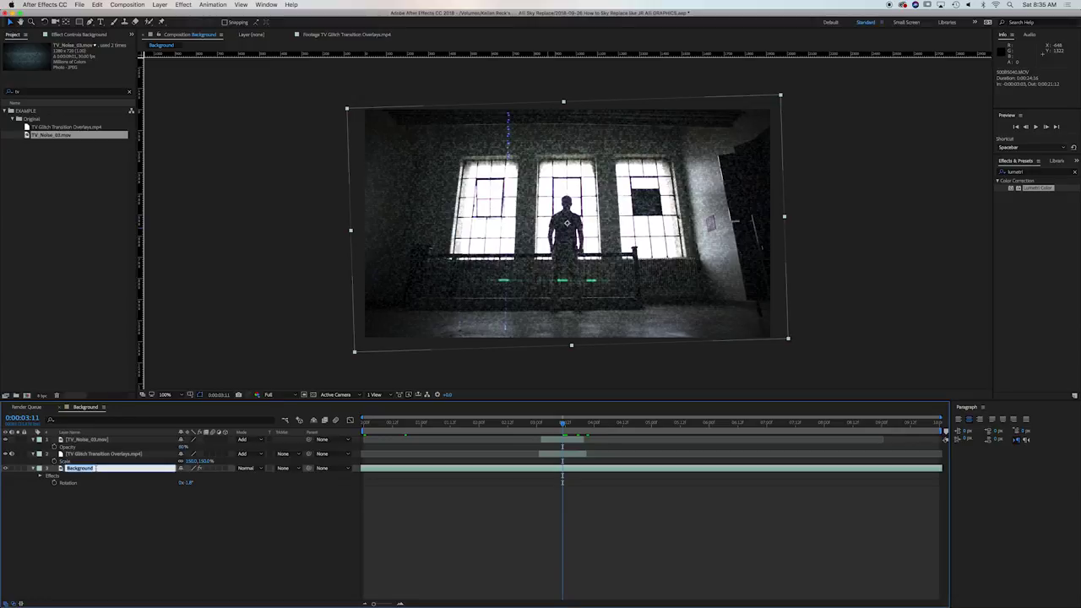
key(BackSpace)
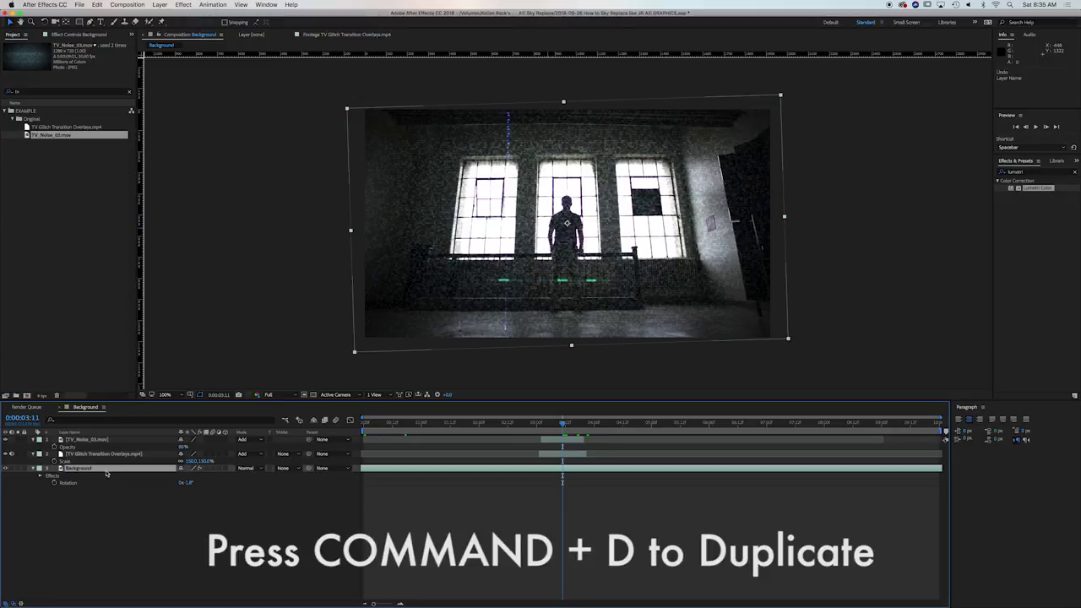
key(Return)
click(85, 469)
key(super+d)
key(Return)
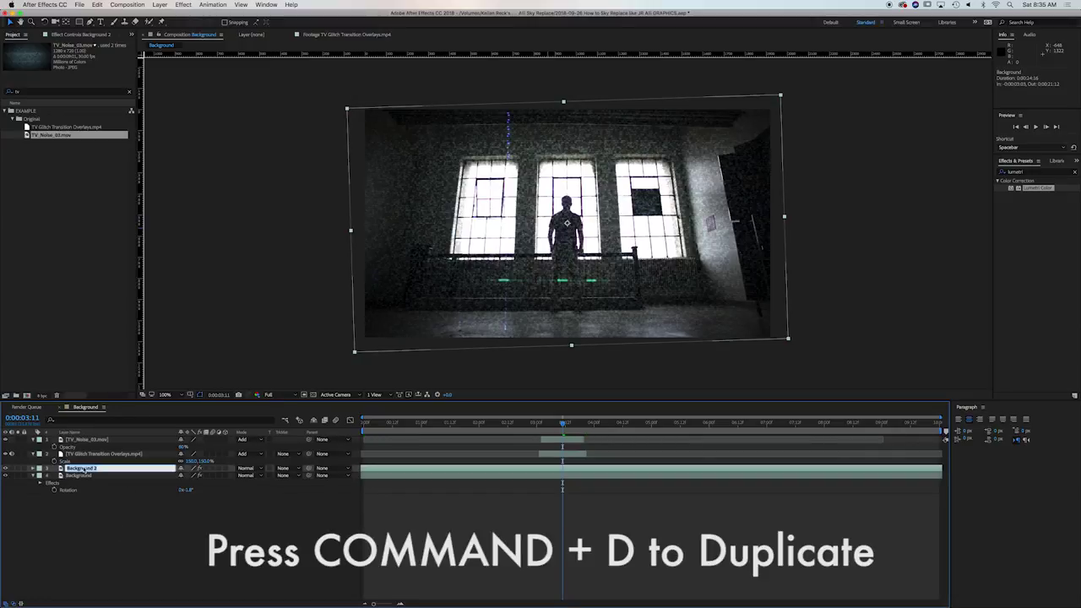
text(Keyed Shot)
key(Return)
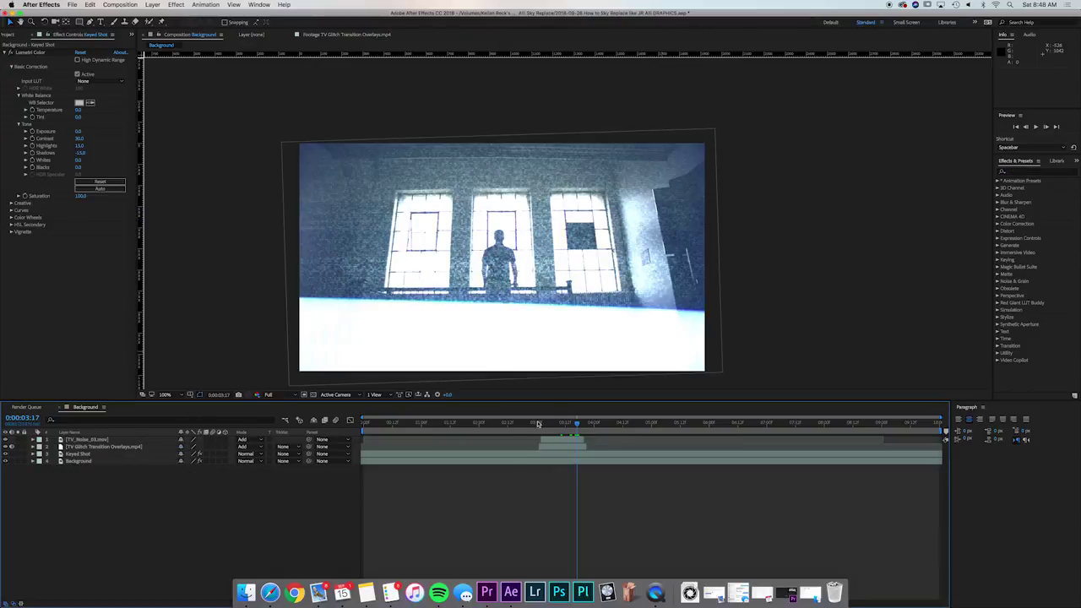
Step: Trim Keyed Shot's in-point to the current playhead position
mouse_move(577, 424)
mouse_down()
mouse_move(499, 425)
mouse_move(576, 425)
mouse_up()
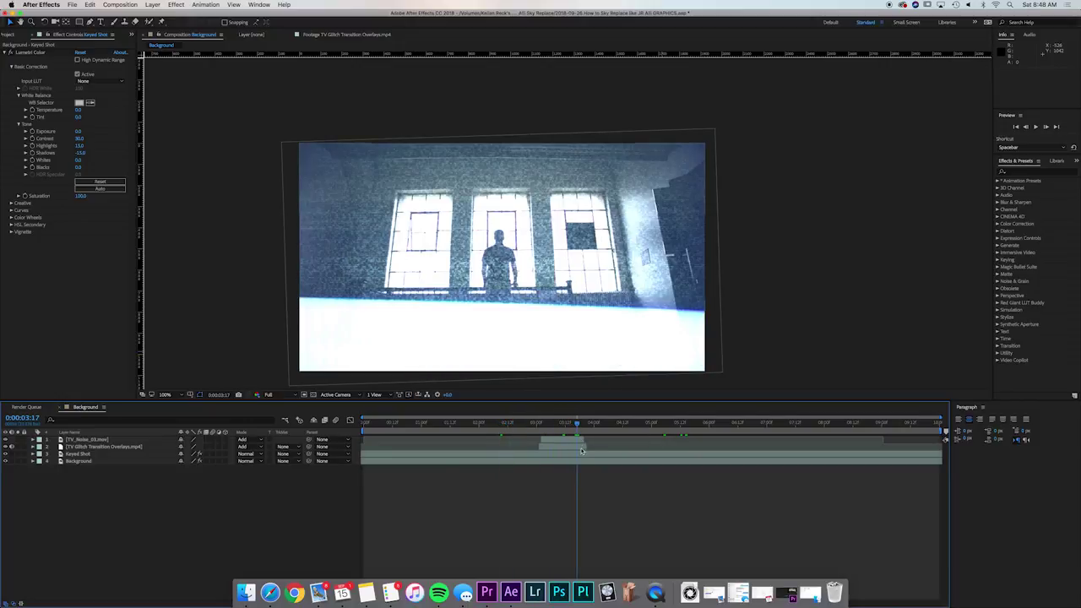
click(579, 454)
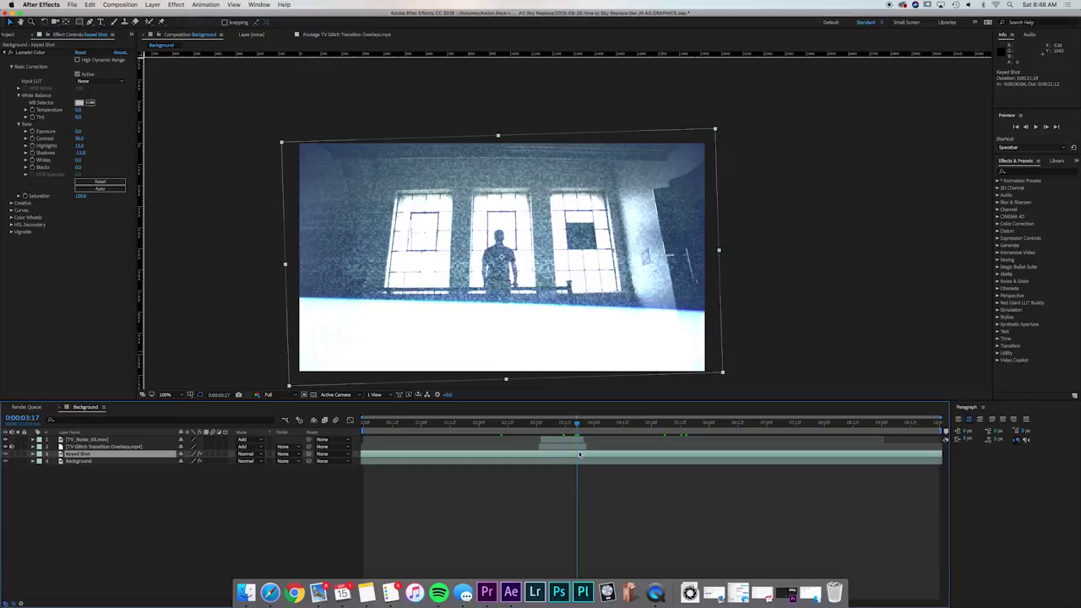
key(alt+bracketleft)
click(487, 471)
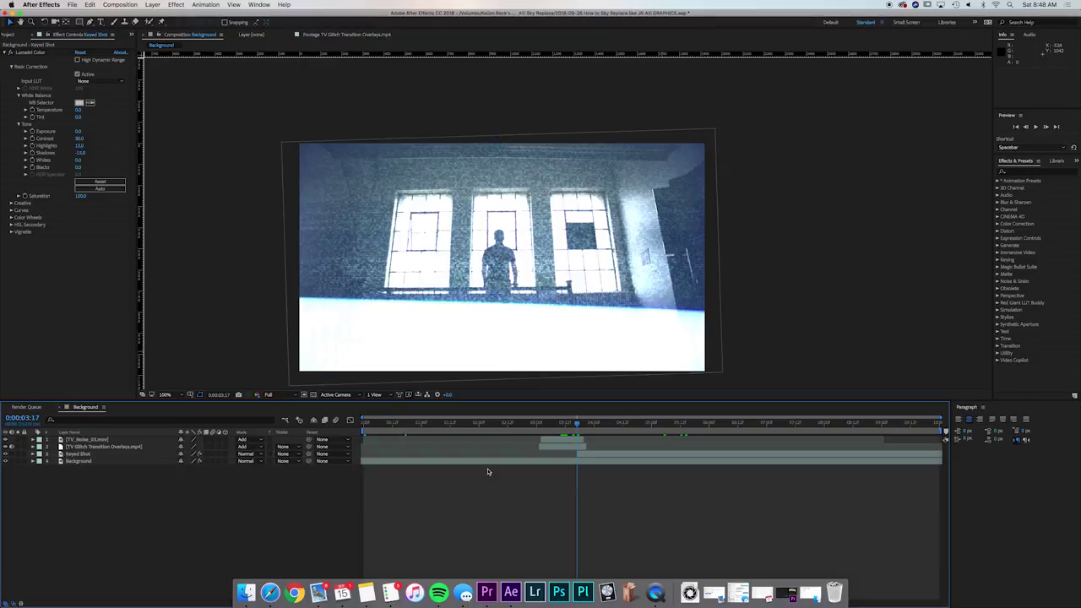
click(93, 455)
Step: Apply Luma Key to the Keyed Shot layer and solo it
click(1038, 172)
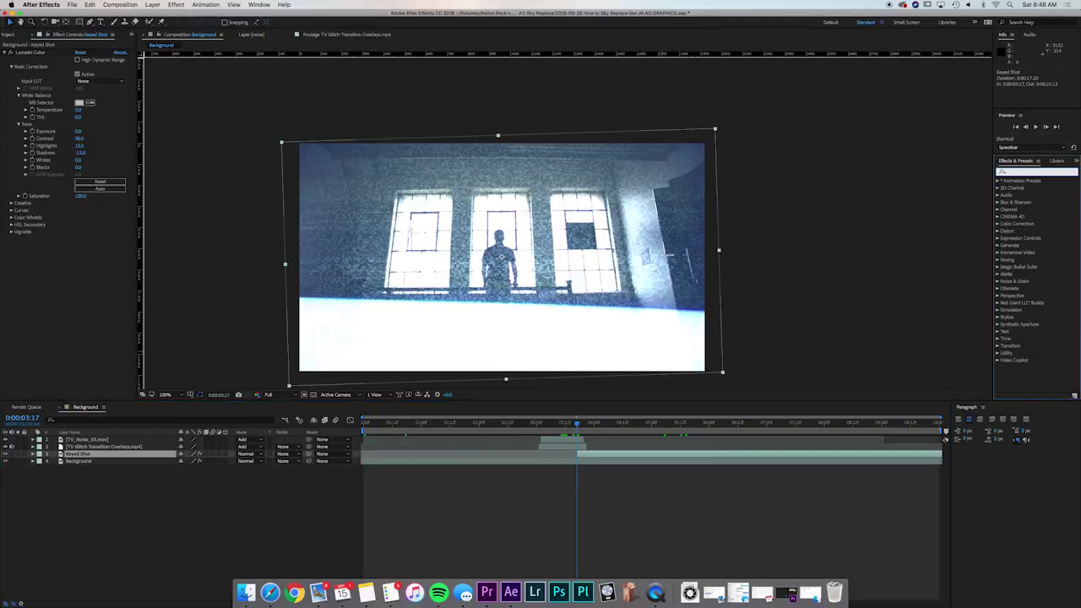
text(luma)
drag(1034, 192, 90, 454)
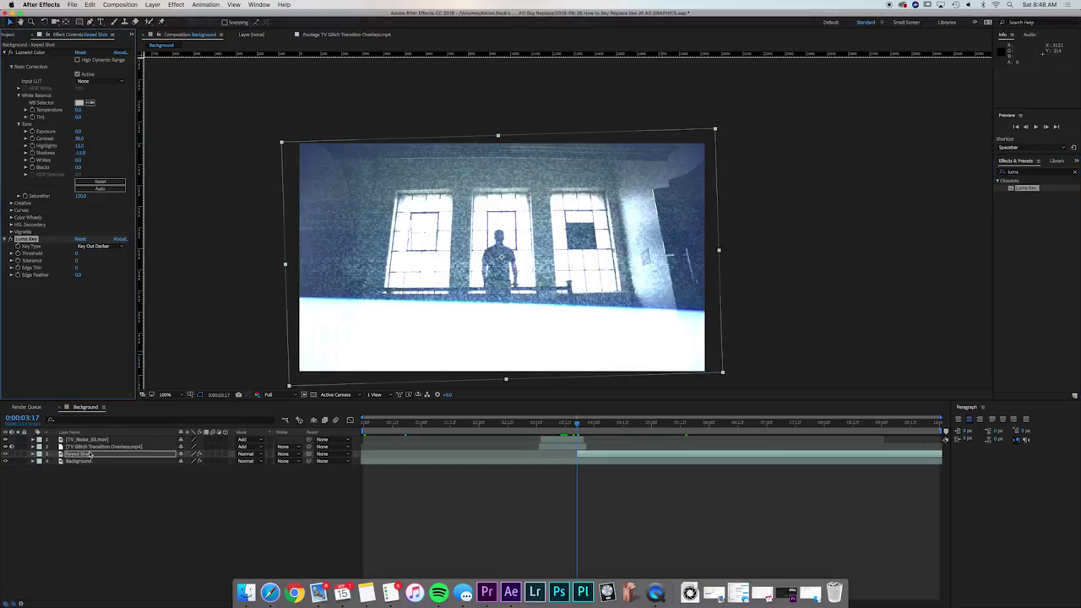
click(445, 533)
key(space)
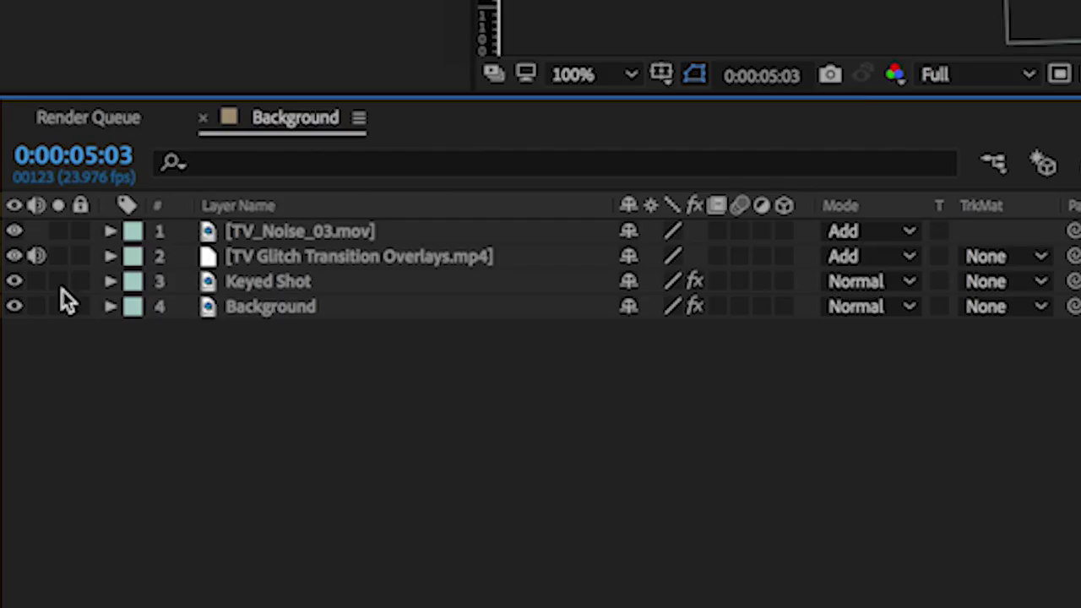
click(17, 453)
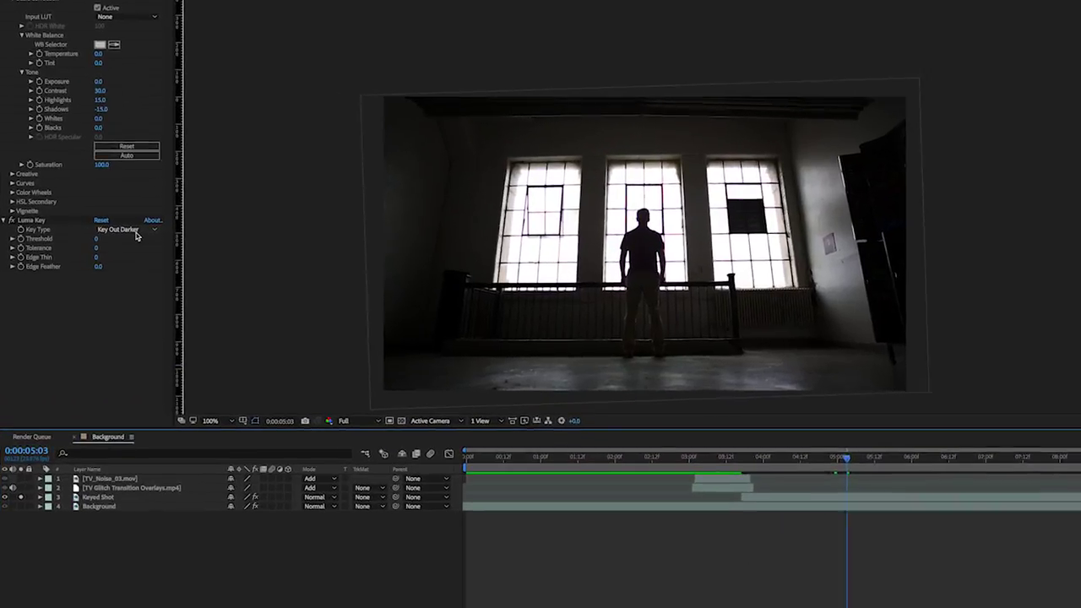
Step: Set the Luma Key to Key Out Brighter with Threshold 250
click(93, 246)
click(107, 256)
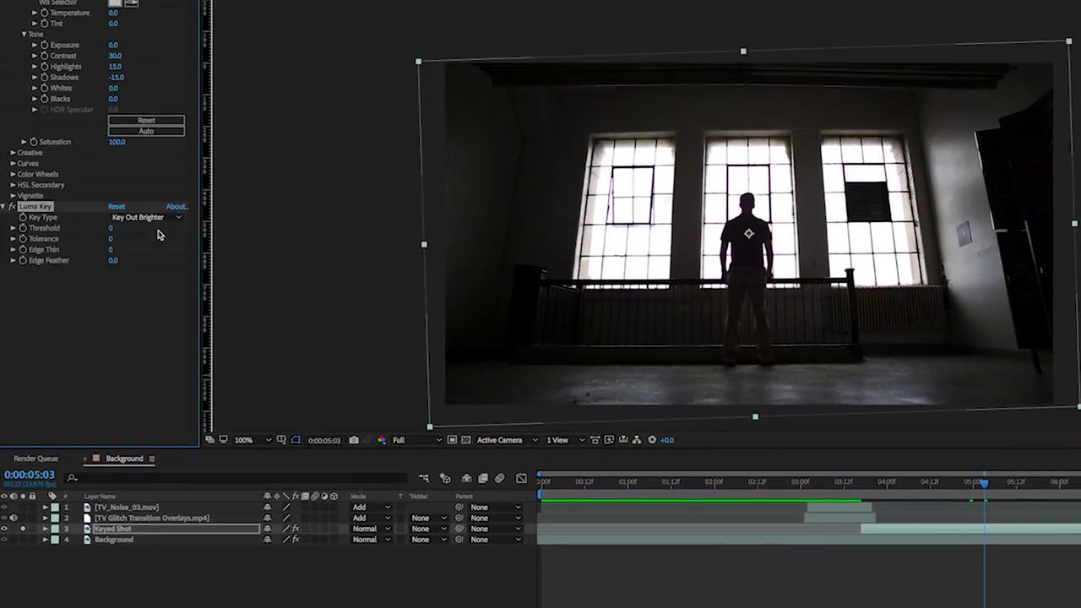
click(114, 229)
key(Return)
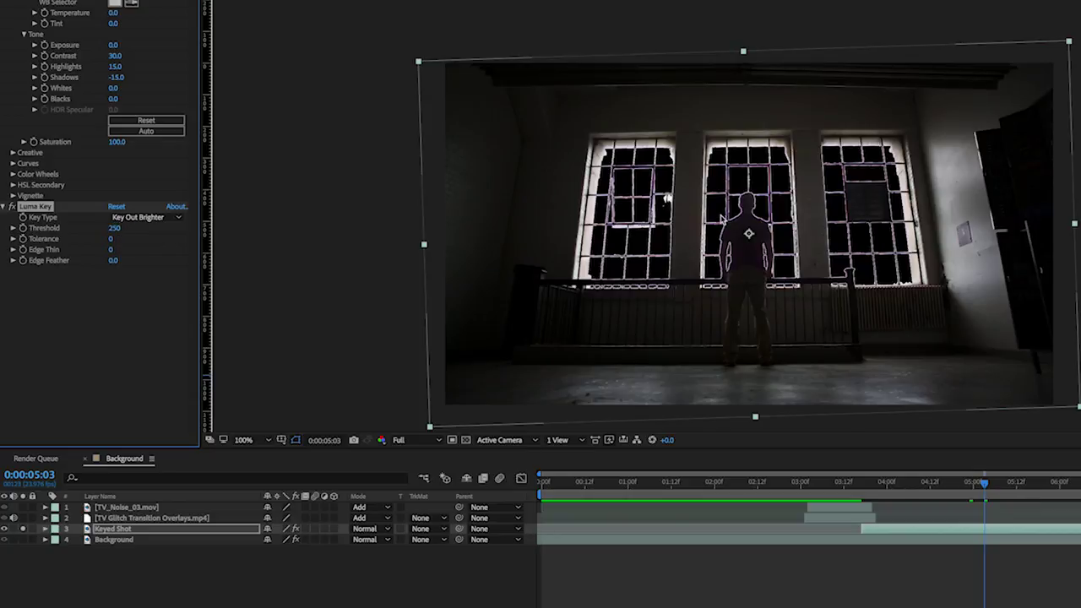
scroll(748, 179, up, 5)
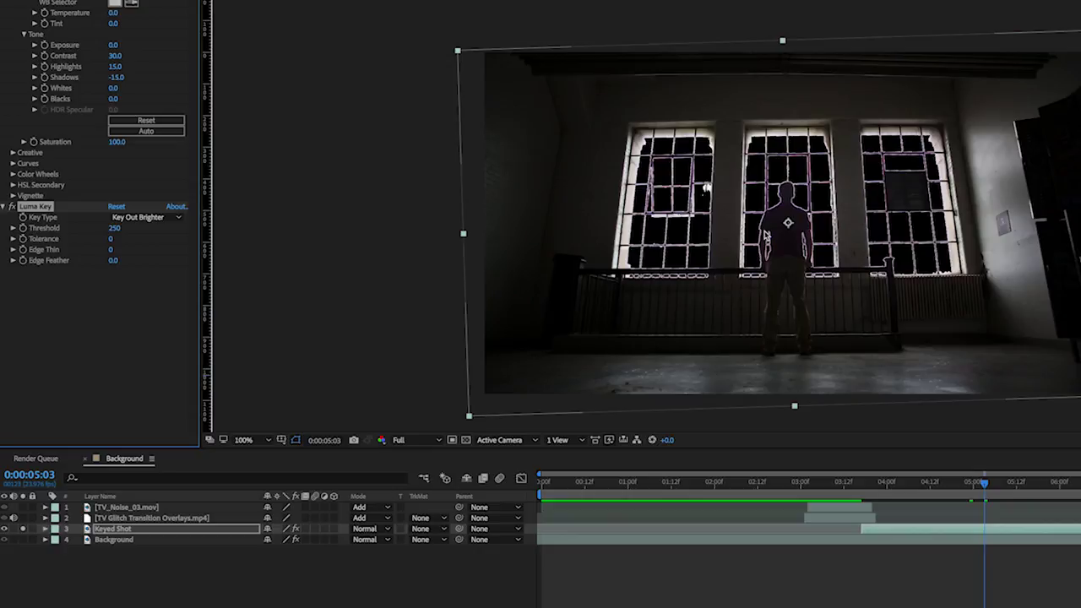
scroll(752, 216, up, 3)
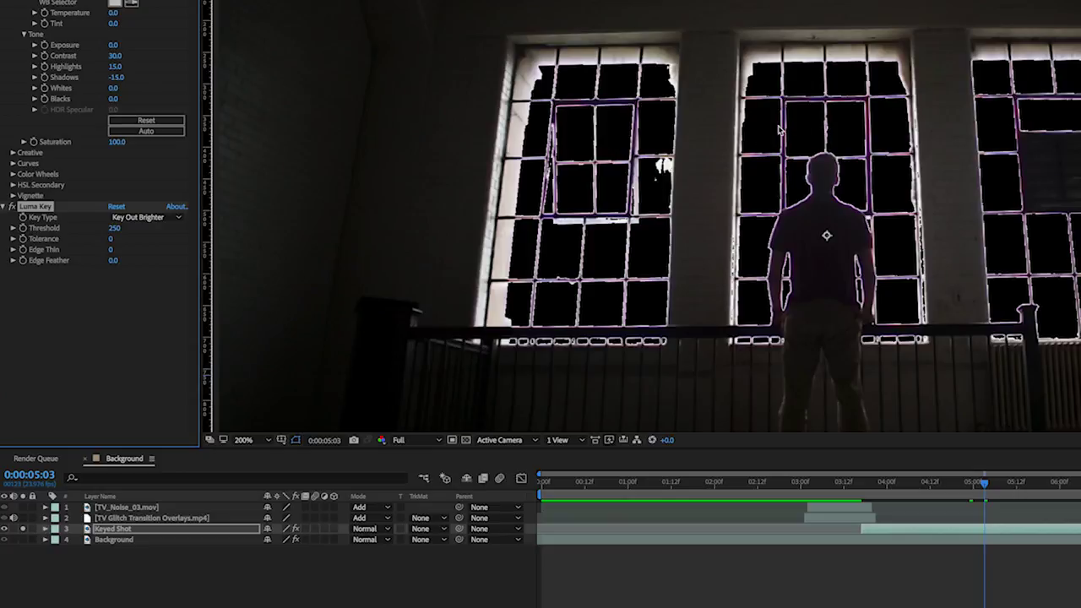
scroll(825, 98, up, 2)
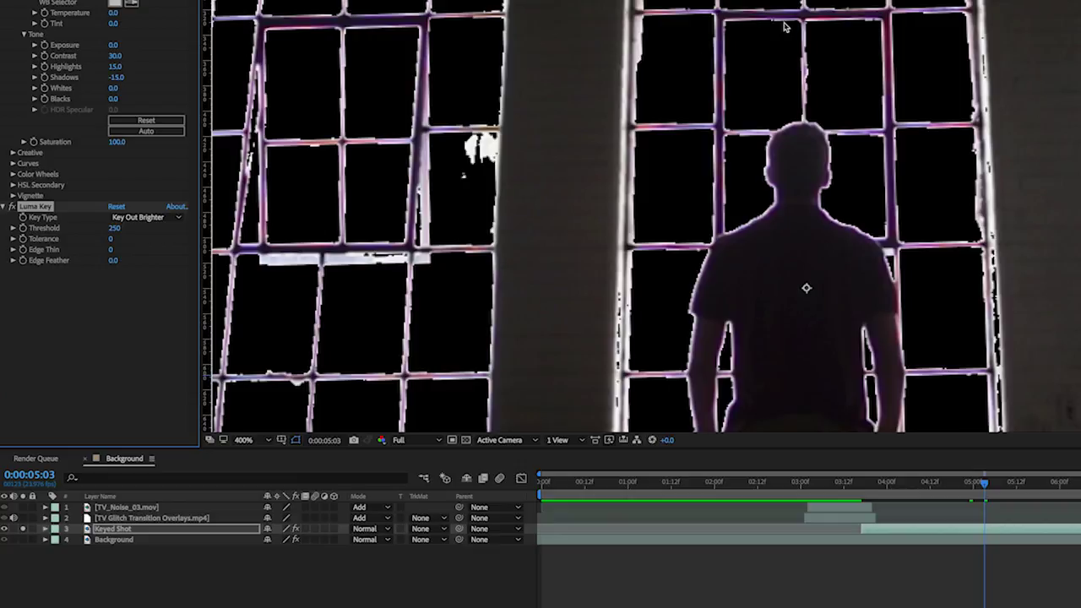
scroll(817, 93, down, 1)
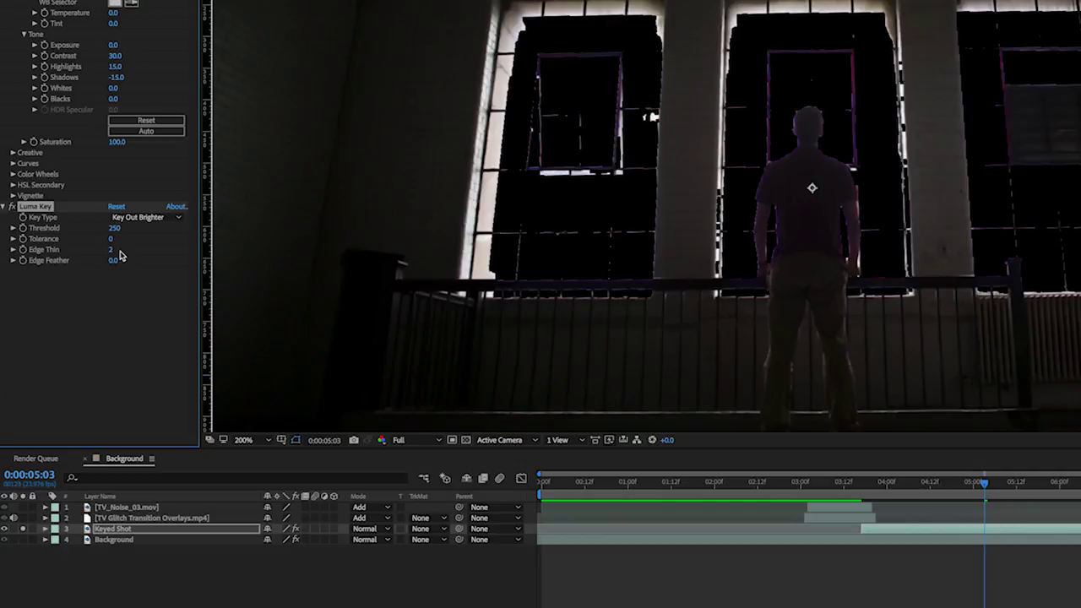
Step: Set the Luma Key's Edge Thin to -3 and Edge Feather to 100
mouse_move(121, 255)
mouse_down()
mouse_move(120, 295)
mouse_move(124, 262)
mouse_move(112, 250)
mouse_up()
click(113, 250)
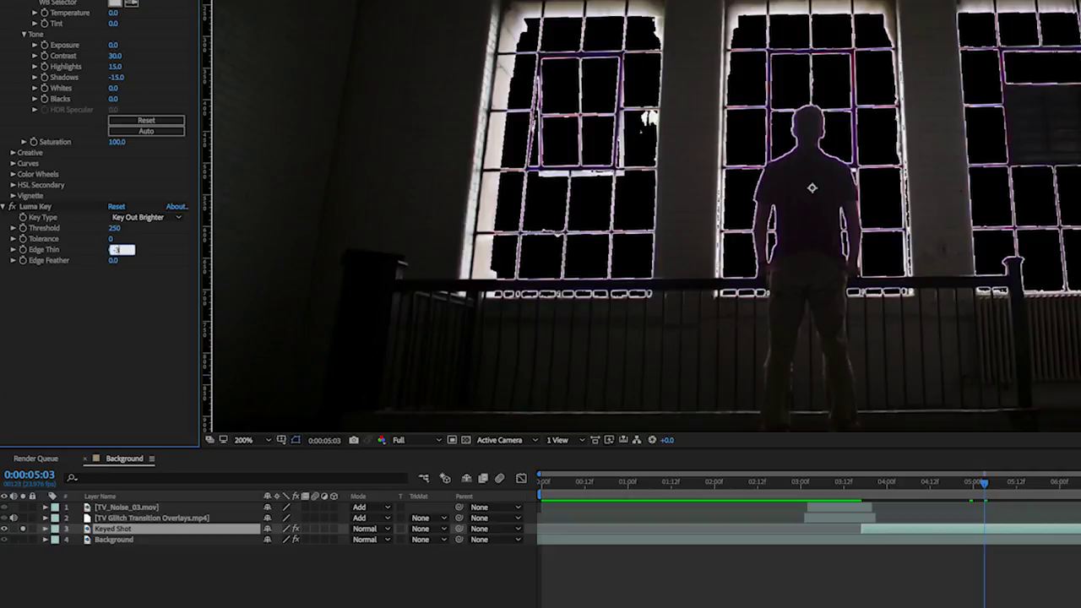
key(Return)
click(115, 264)
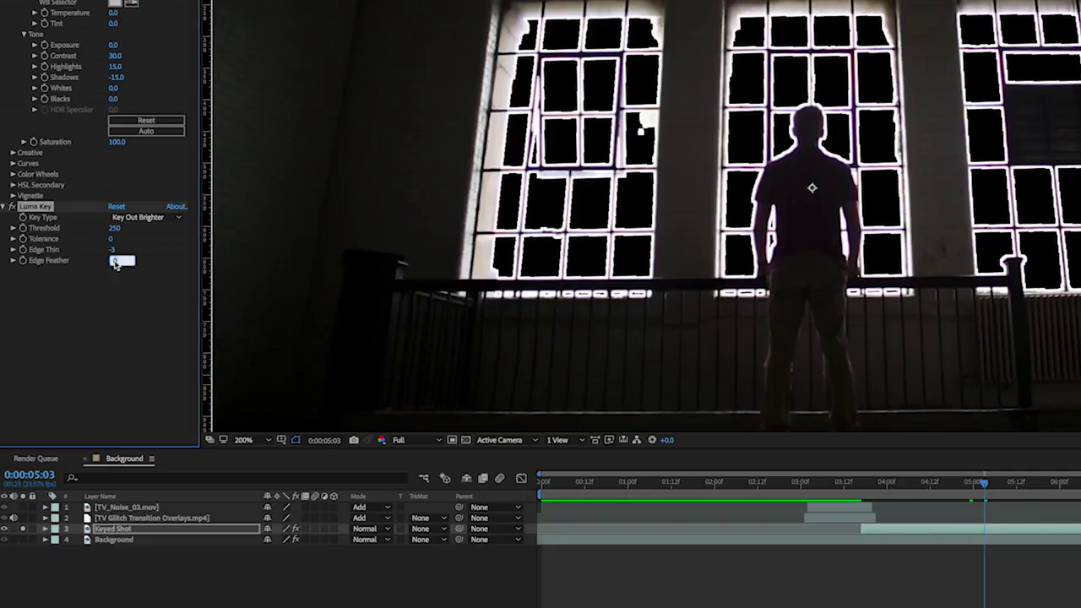
text(100)
key(Return)
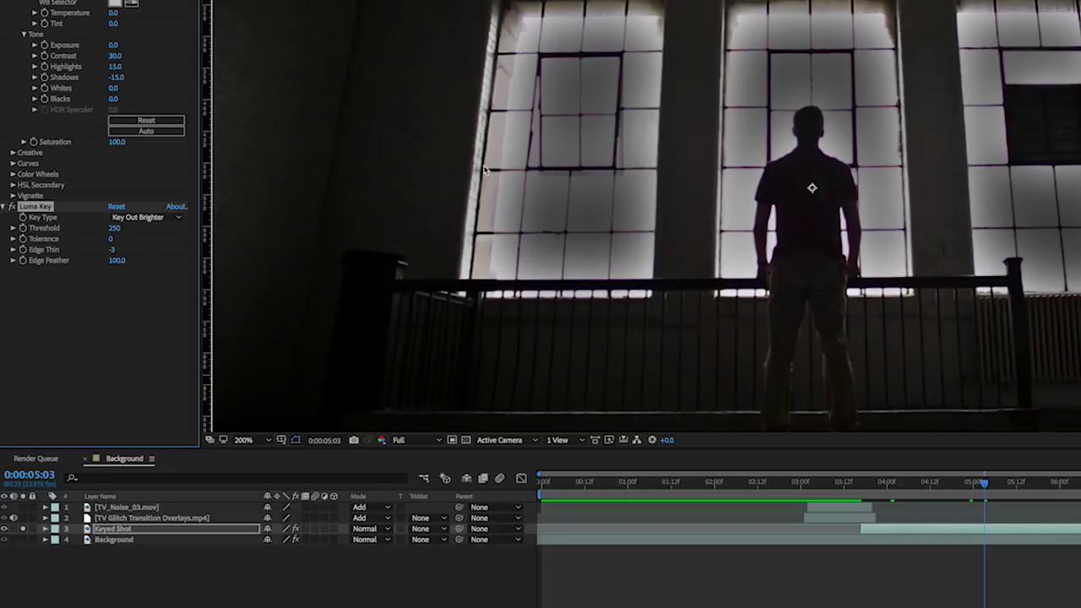
scroll(542, 187, down, 2)
scroll(602, 138, up, 2)
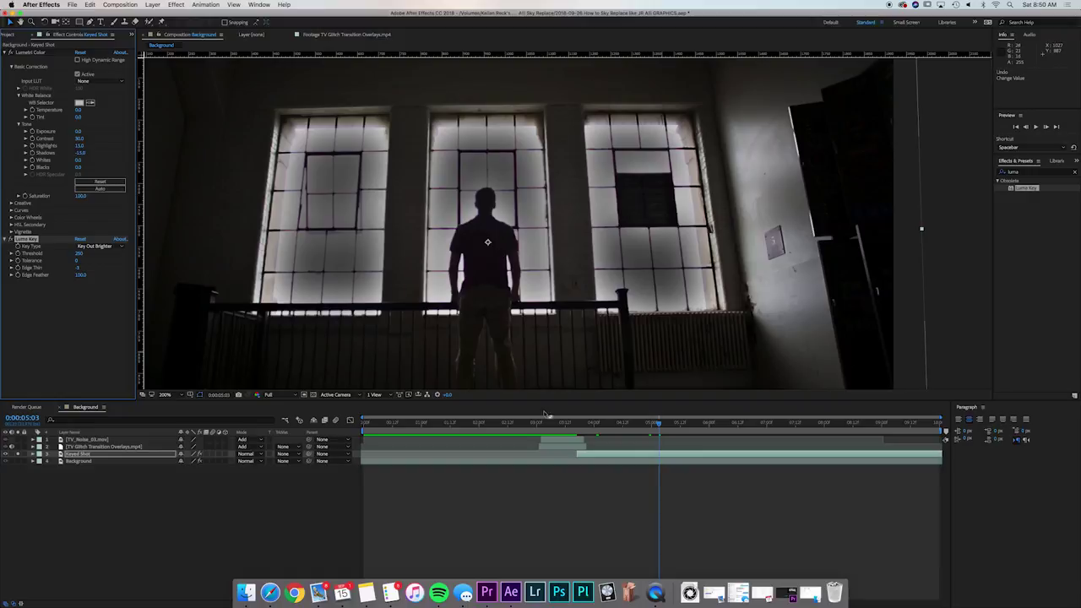
Step: Deselect all layers and bring up the timeline context menu
key(super+shift+a)
scroll(486, 285, down, 1)
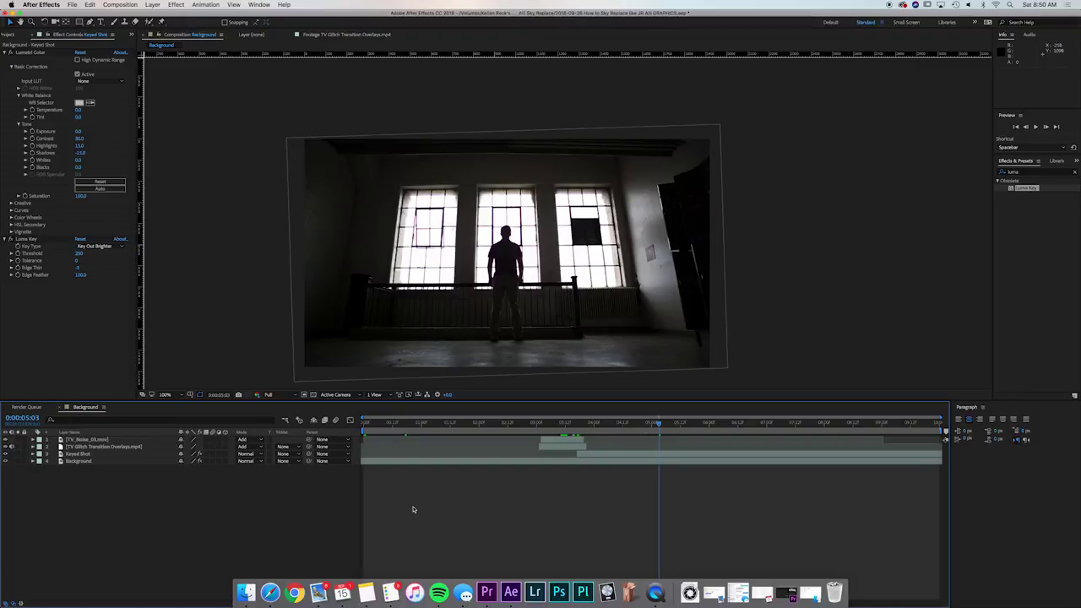
right_click(461, 521)
Step: Add Florida Sunset Time Lapse.mp4 to the composition and solo it
click(466, 505)
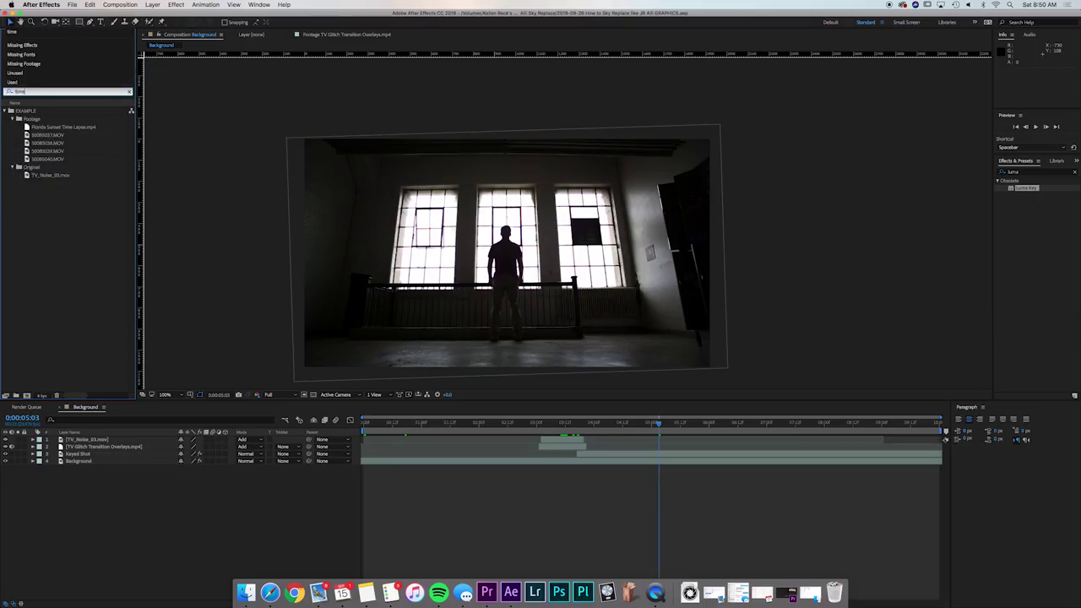
drag(55, 129, 82, 460)
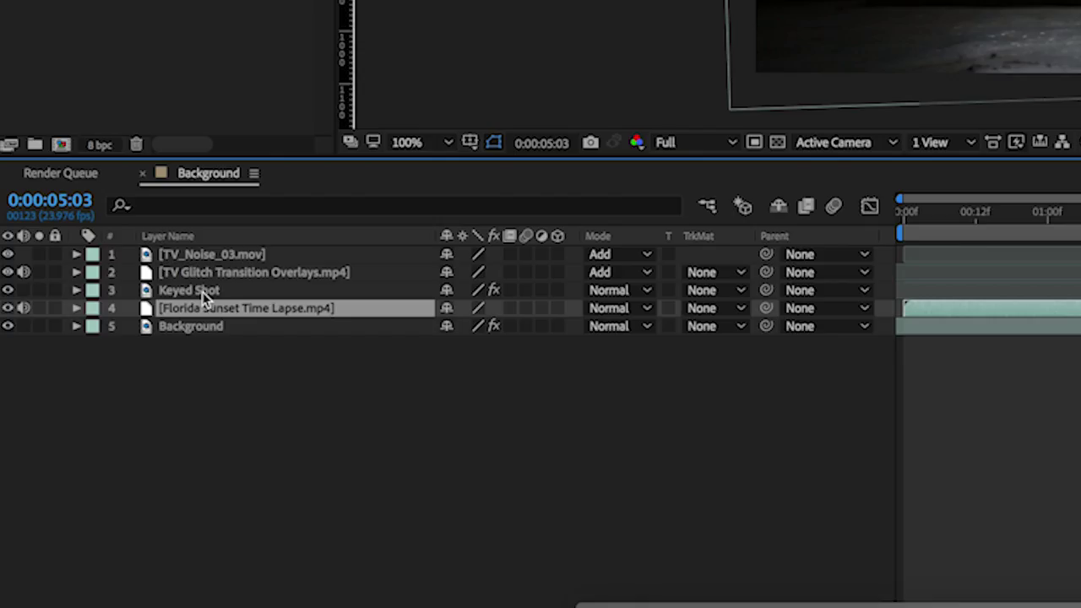
click(83, 453)
click(84, 469)
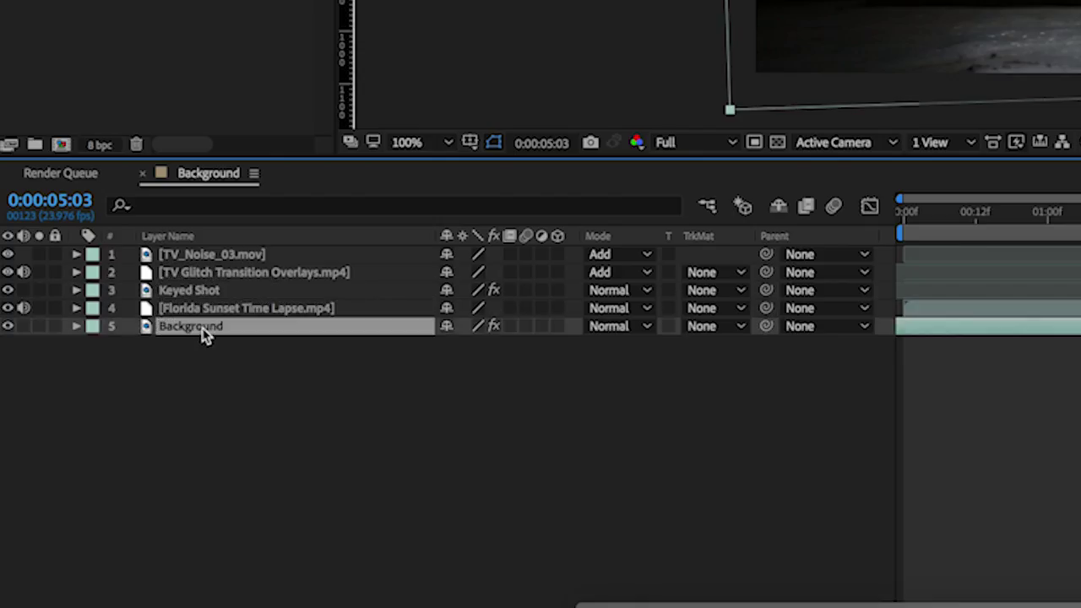
click(76, 495)
click(38, 308)
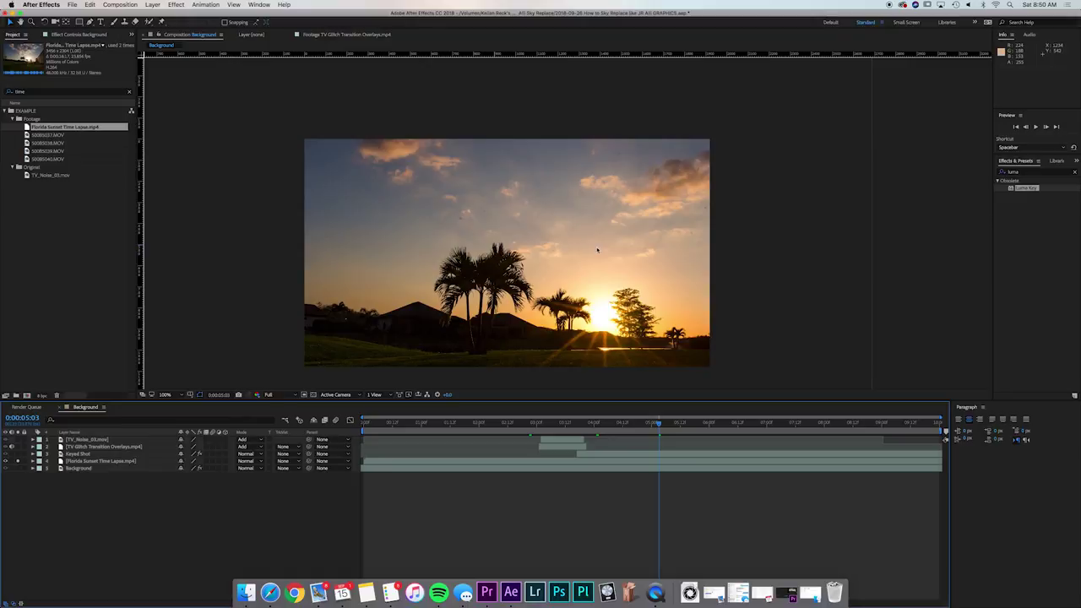
click(102, 461)
Step: Scale the sunset footage to 44% and shift it slightly right behind the windows
key(s)
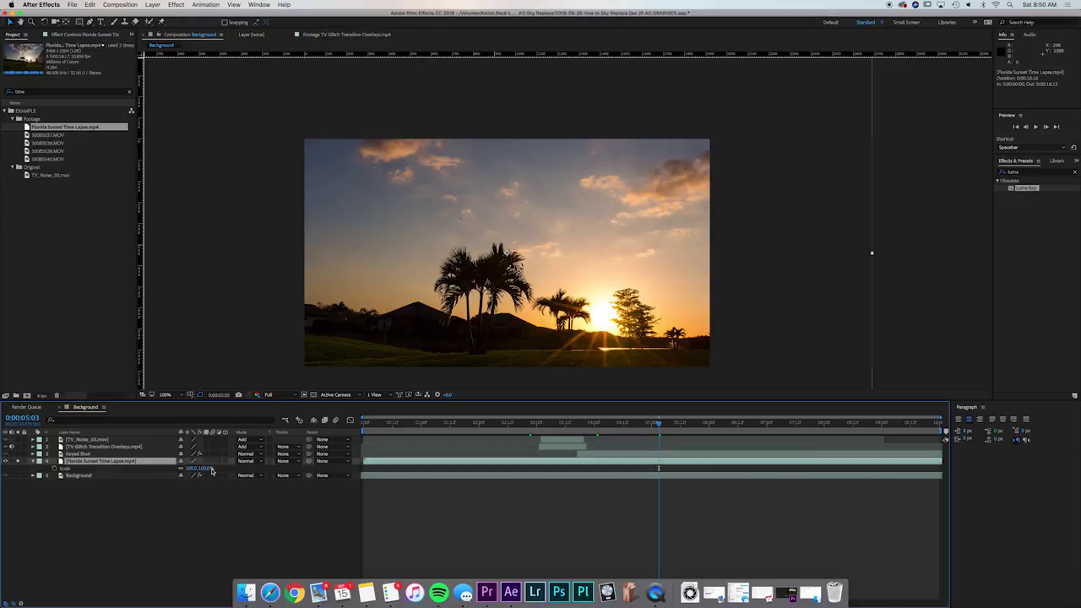
drag(195, 468, 194, 474)
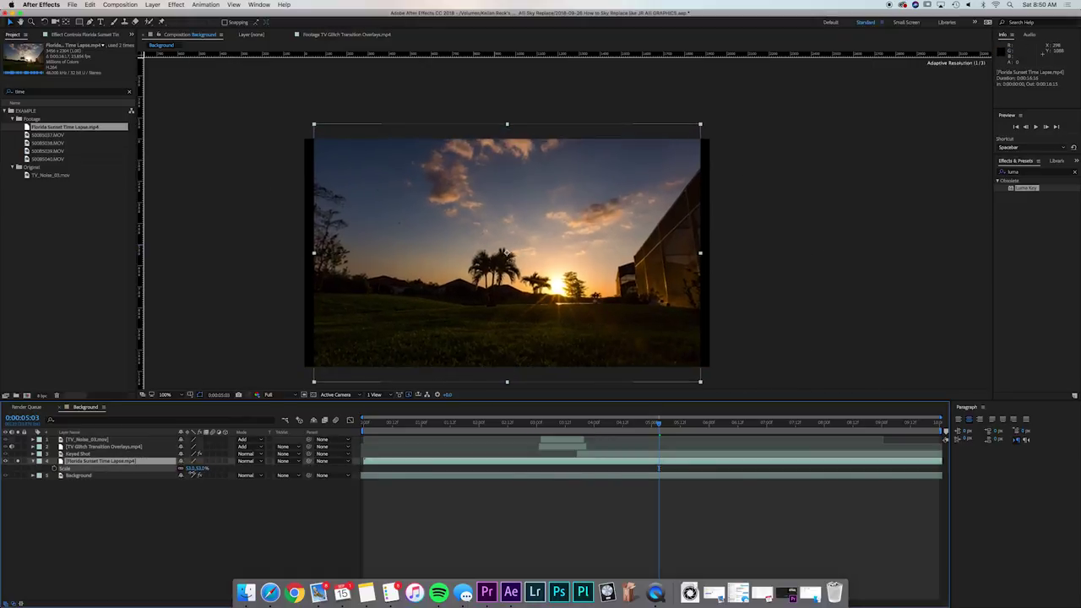
mouse_move(524, 215)
mouse_down()
mouse_move(510, 222)
mouse_move(525, 228)
mouse_up()
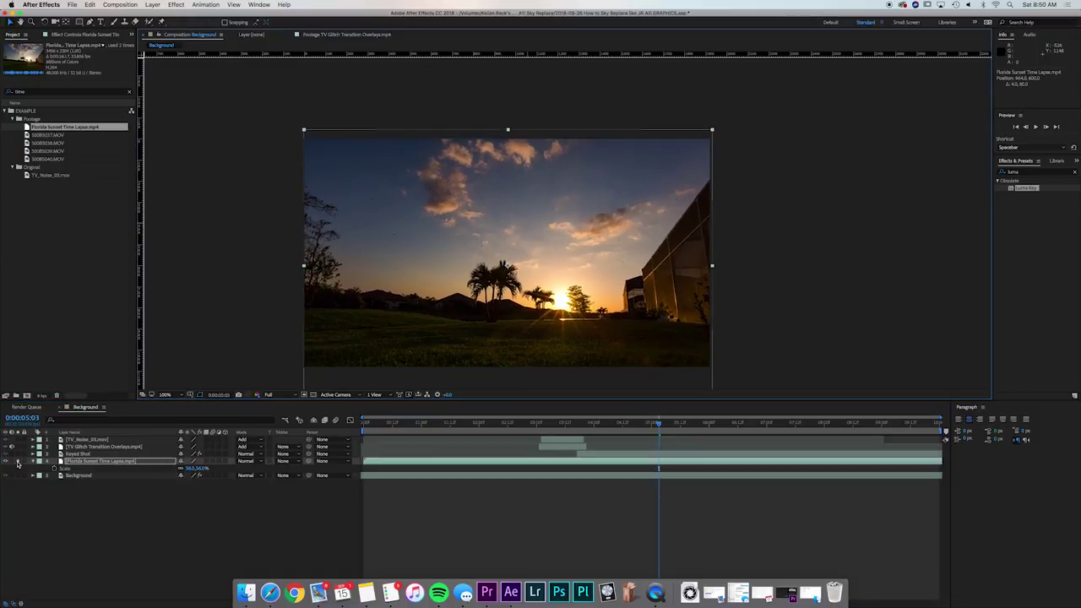
click(17, 461)
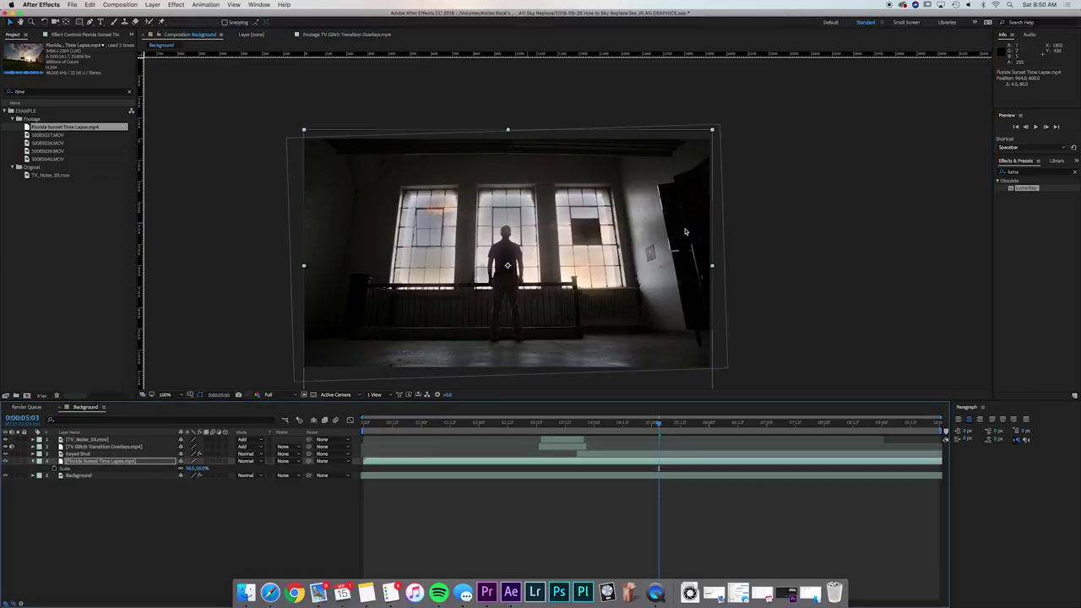
drag(591, 229, 609, 256)
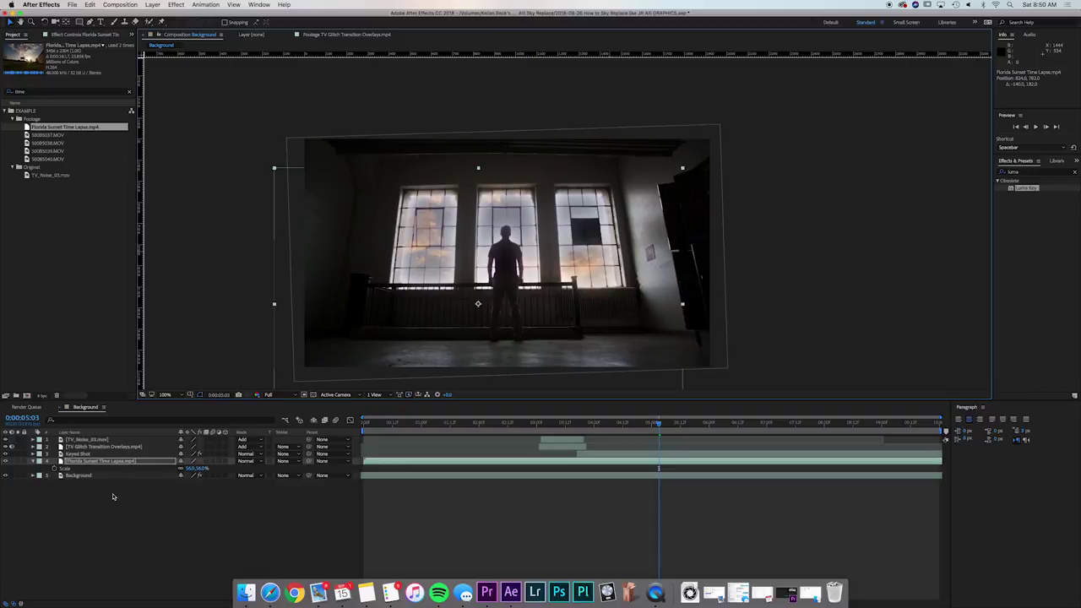
drag(198, 468, 184, 468)
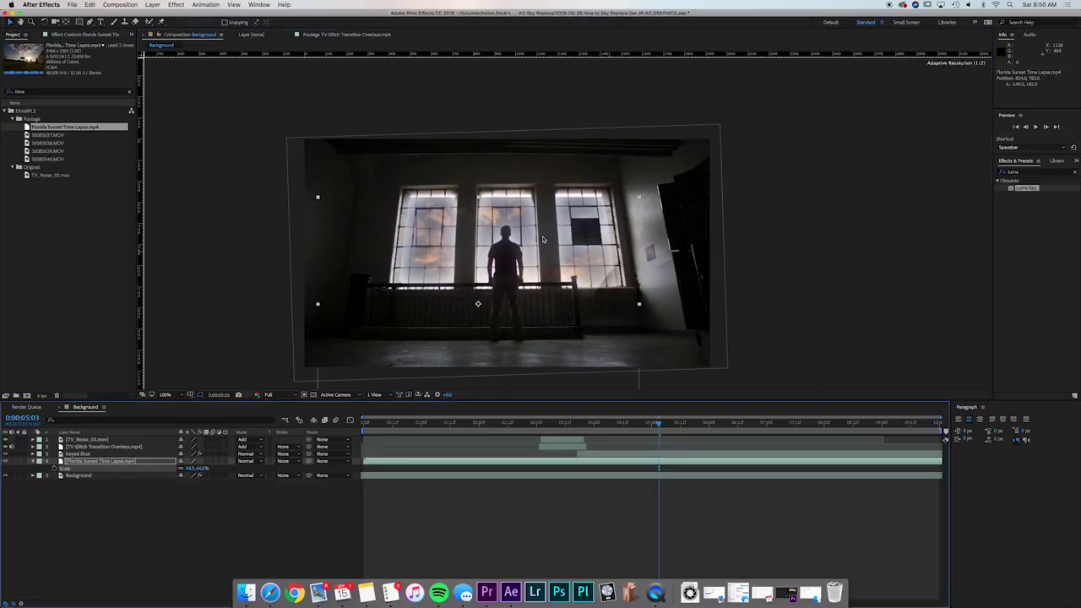
drag(543, 240, 587, 231)
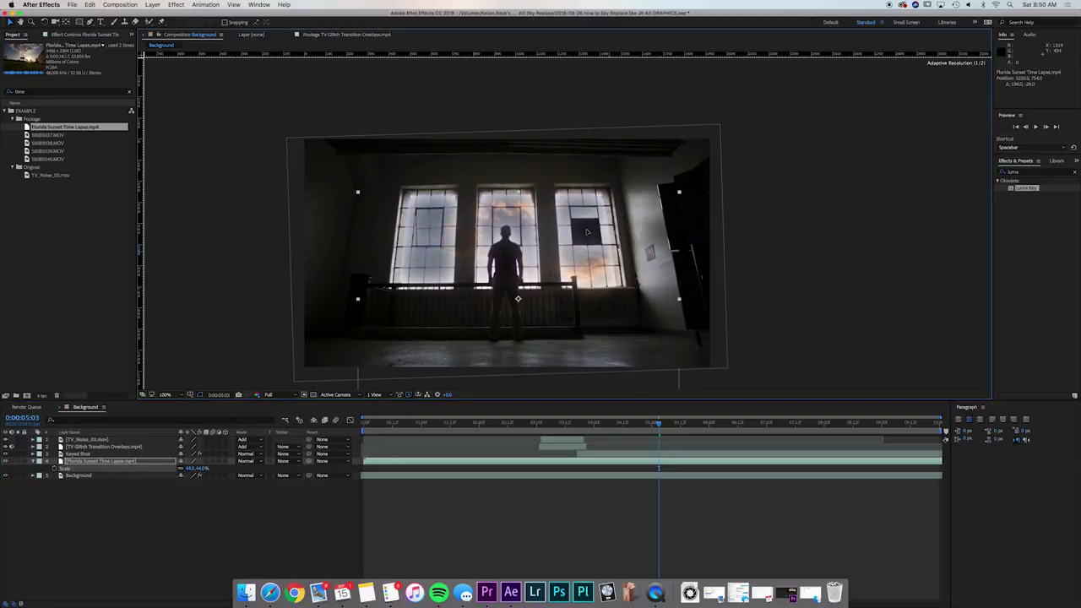
Step: Apply Lumetri Color to the Florida Sunset layer with Saturation 150 and Contrast 40
click(529, 528)
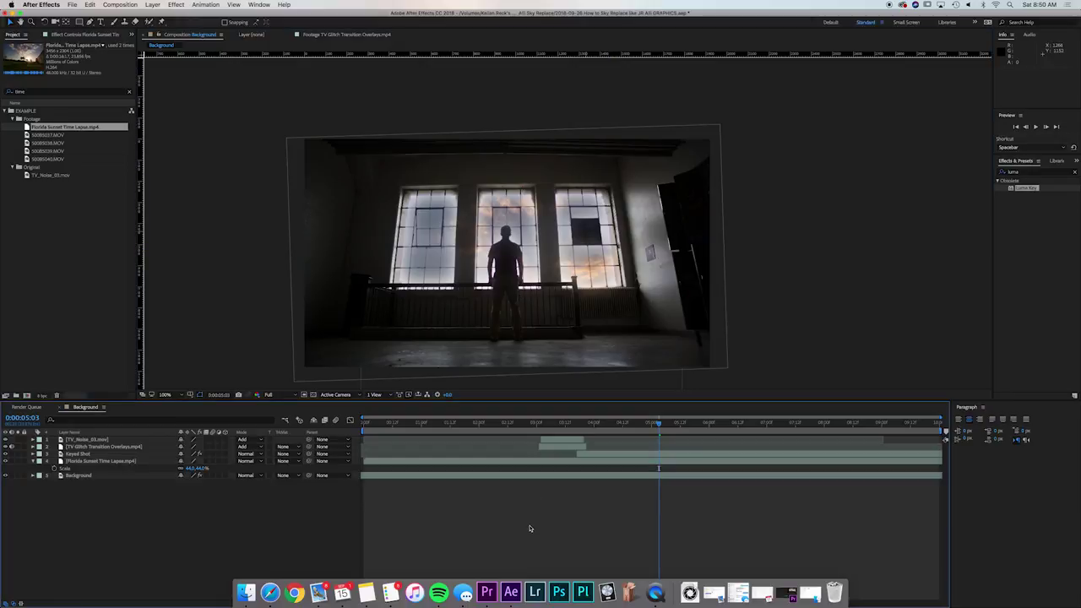
click(140, 459)
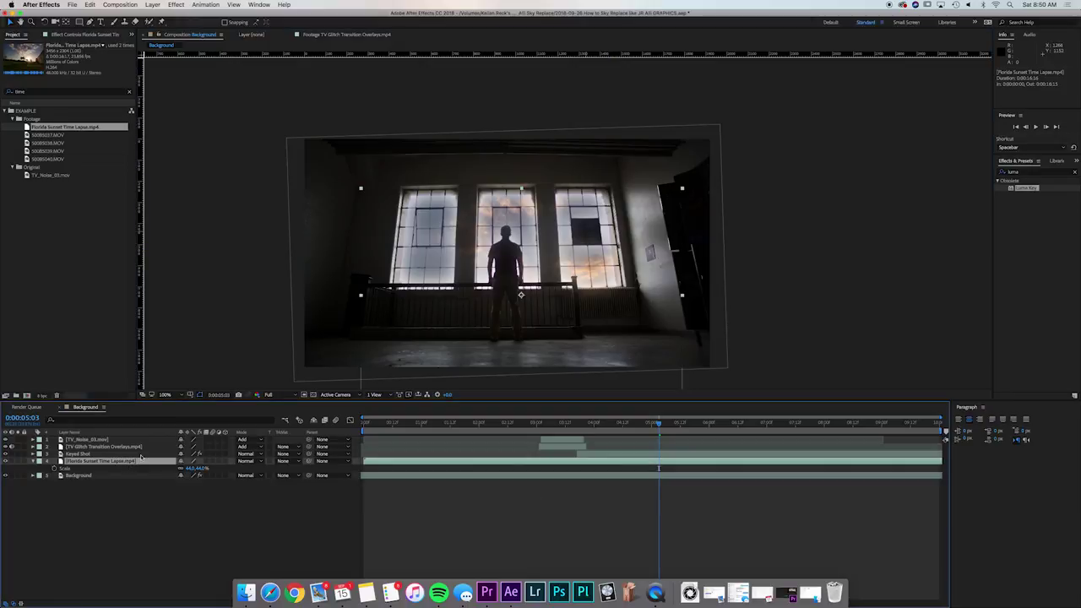
click(1046, 172)
text(lumetri)
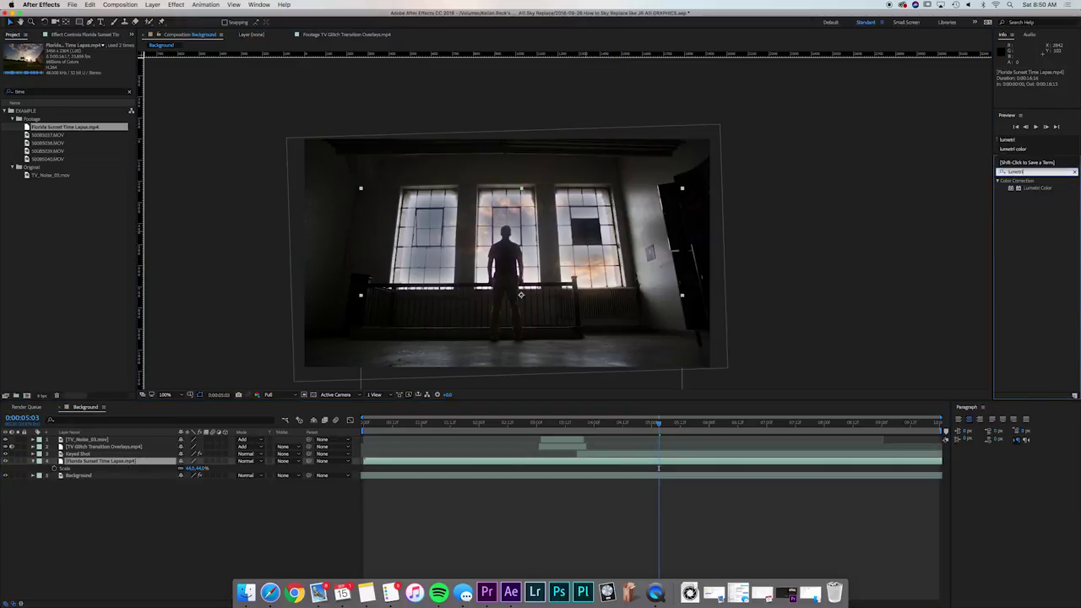
drag(1039, 194, 101, 461)
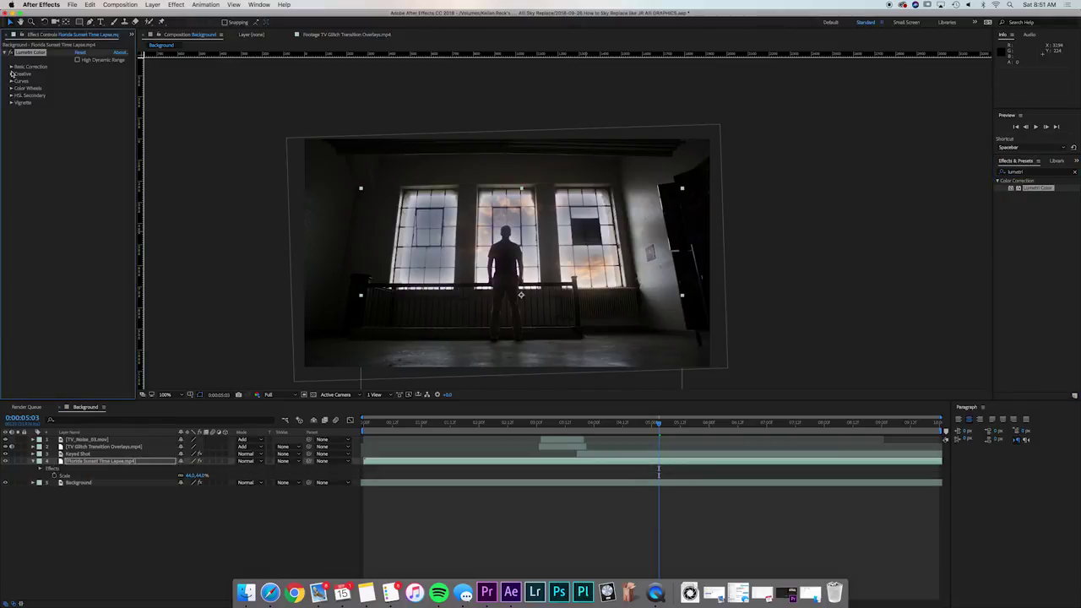
click(11, 66)
click(84, 196)
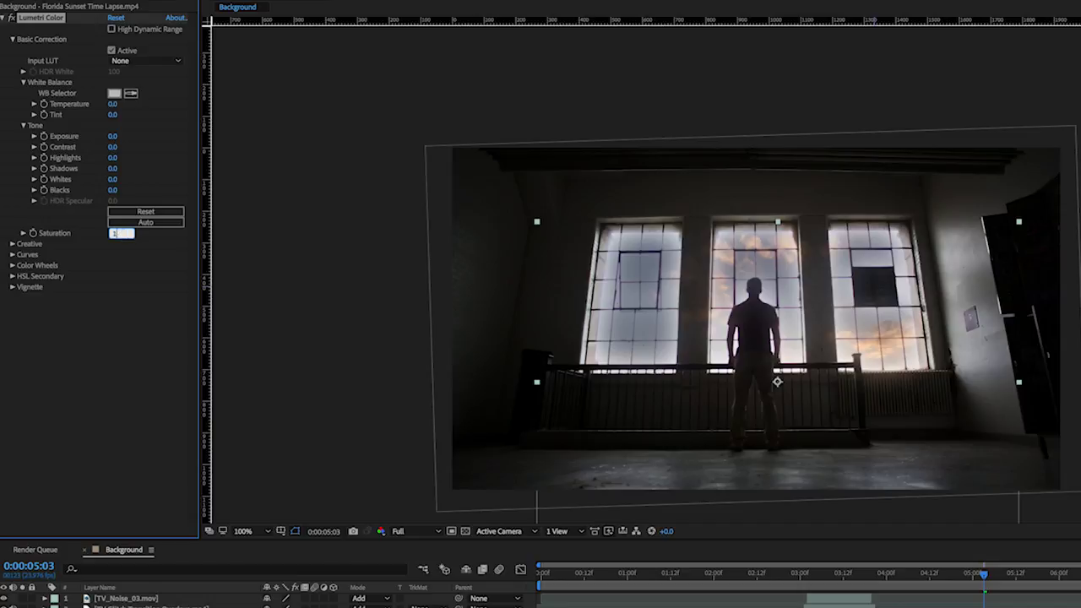
key(Return)
click(115, 147)
key(Return)
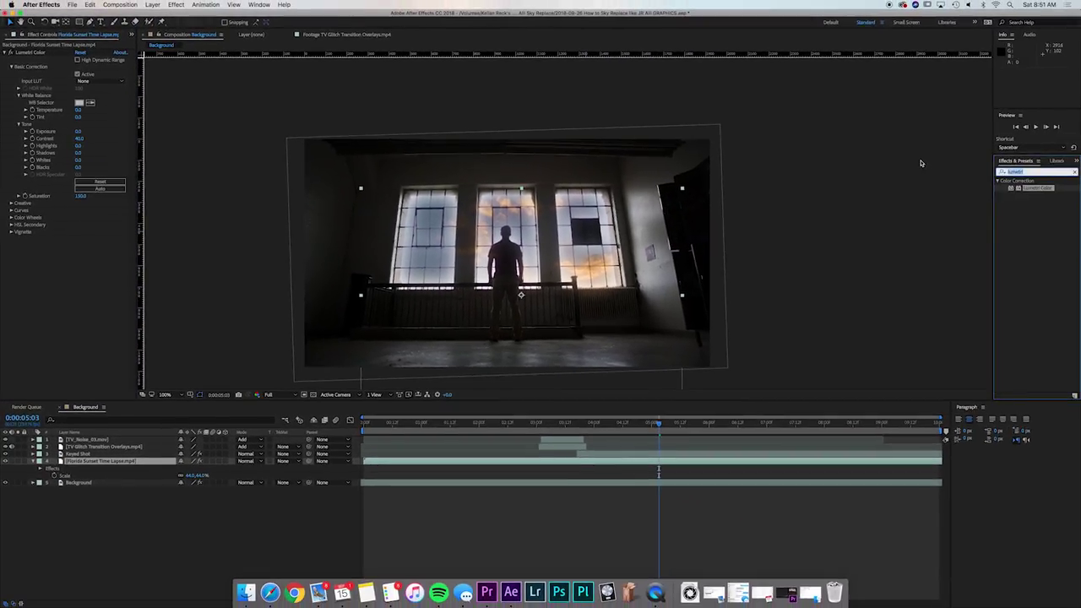
Step: Add a Glow effect with 90% threshold to the sunset layer and preview nearby frames
text(glow)
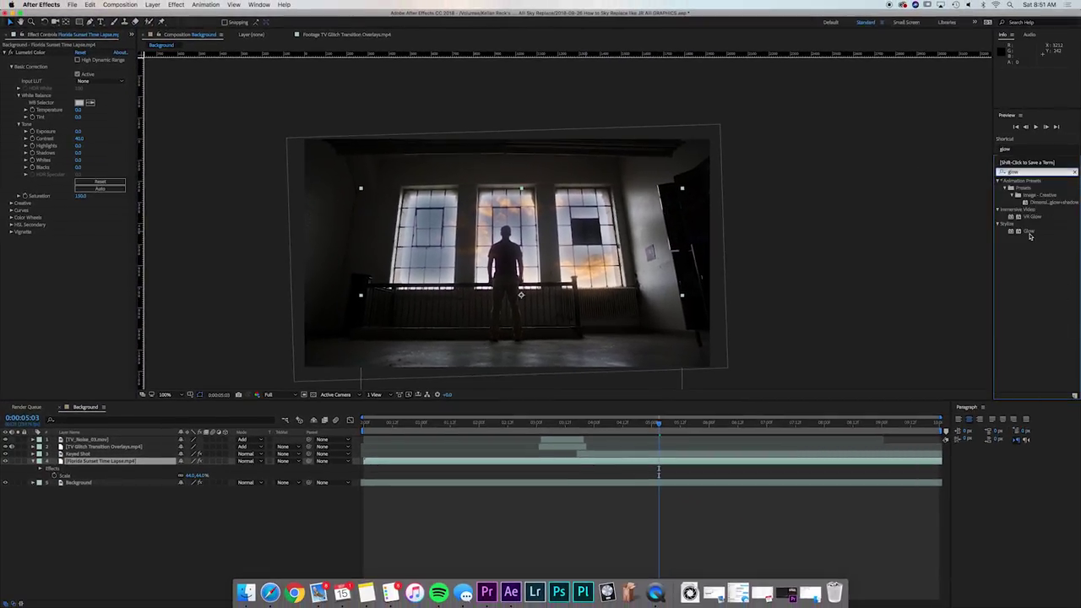
drag(1029, 236, 103, 287)
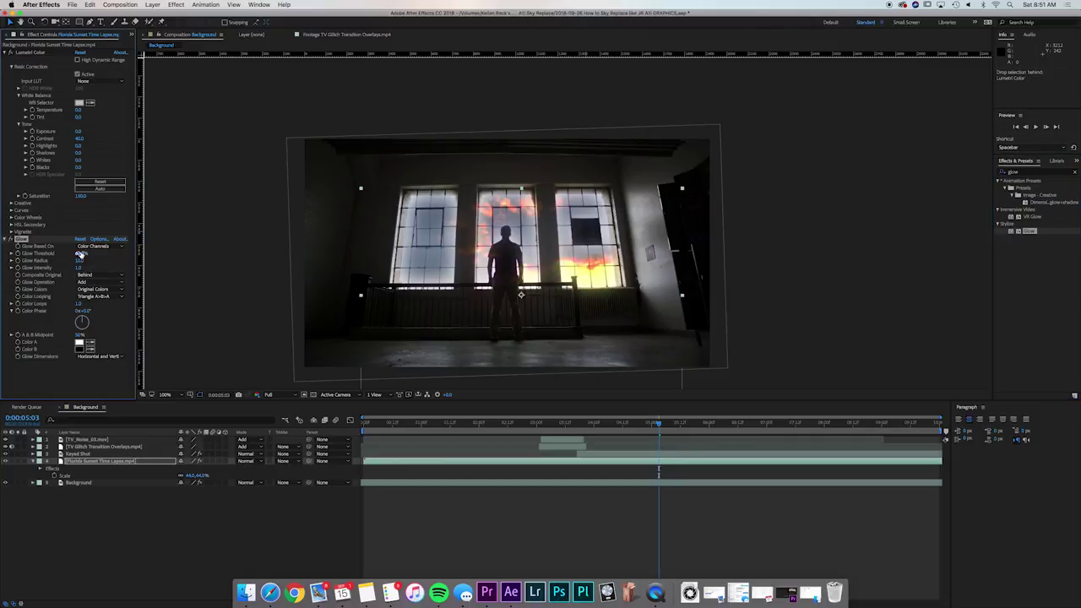
click(81, 254)
text(90)
key(Return)
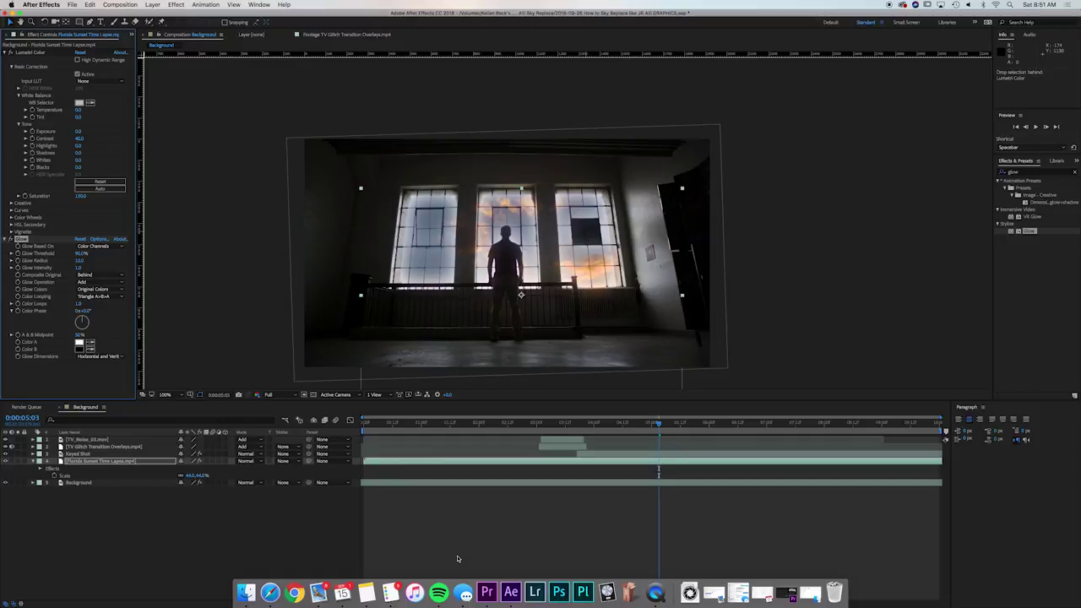
mouse_move(657, 422)
mouse_down()
mouse_move(593, 422)
mouse_move(661, 429)
mouse_up()
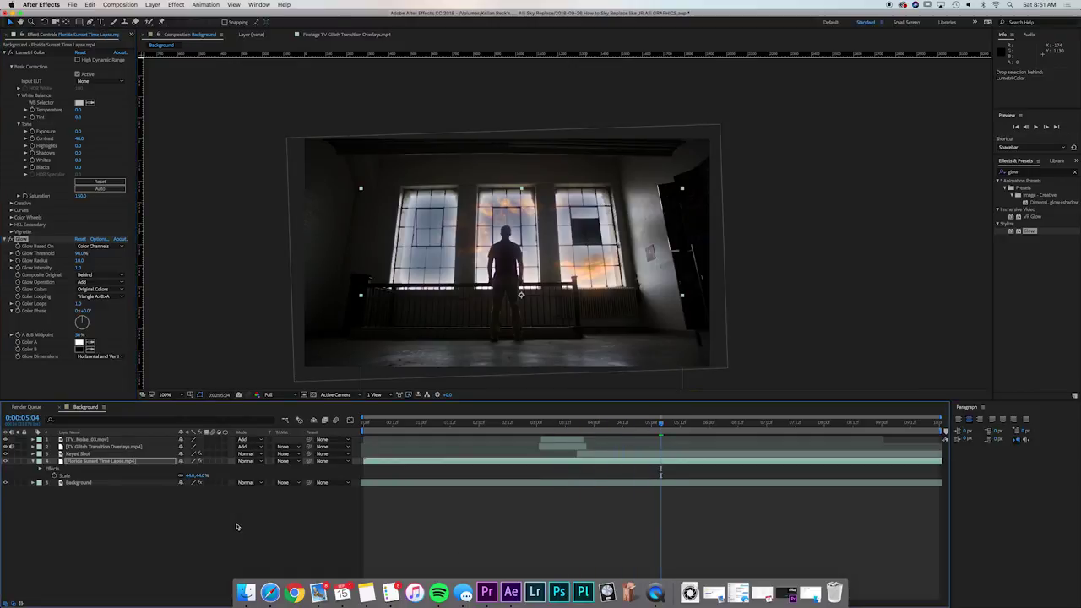
key(g)
key(period)
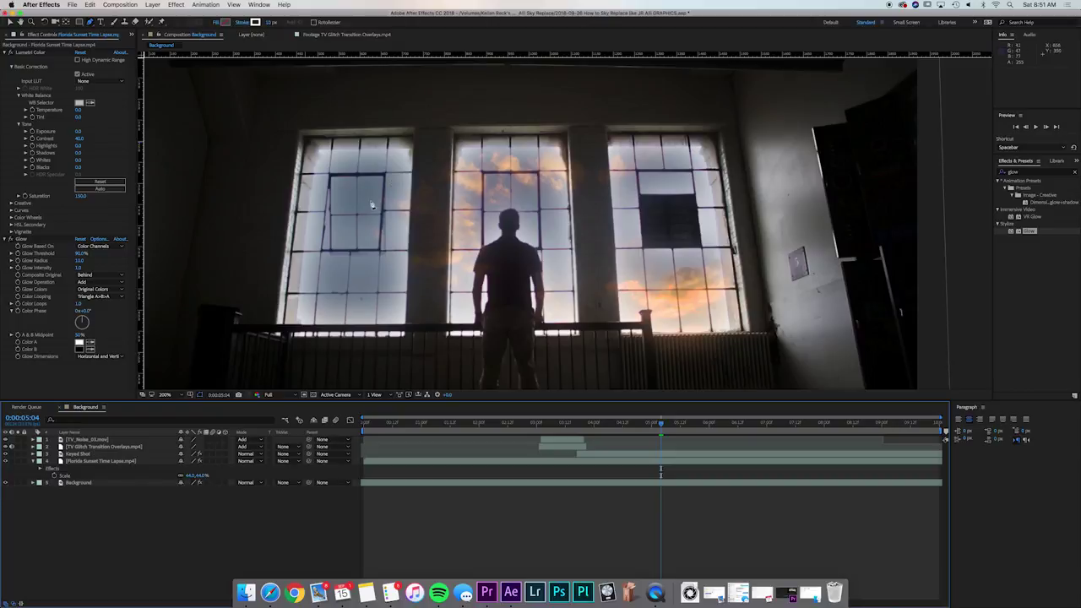
Step: Rename the sunset layer NEW BACKGROUND
click(100, 463)
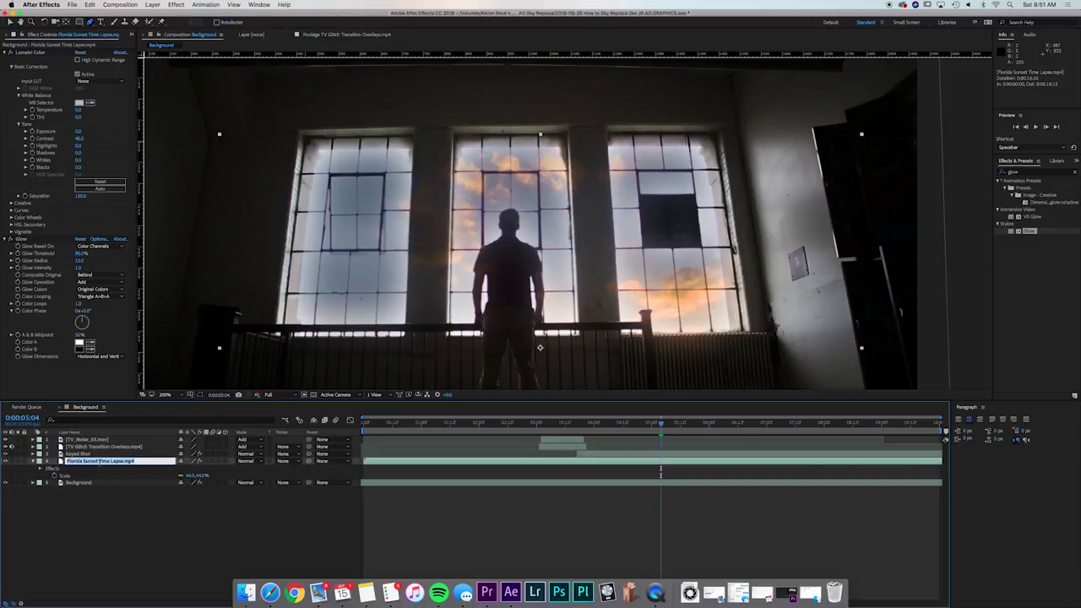
text(NEW BACKGROUND)
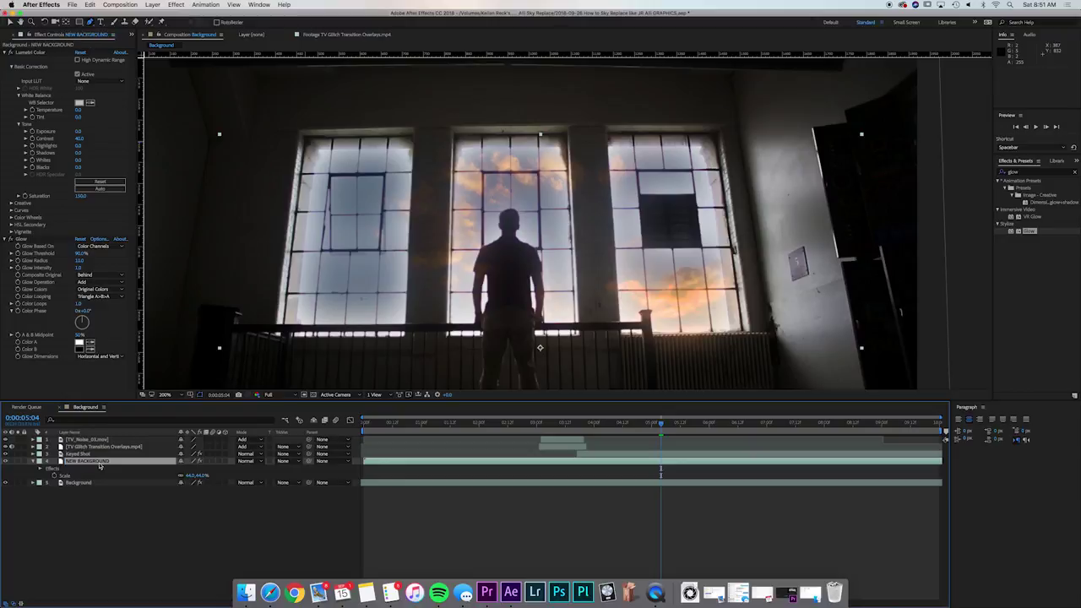
key(Return)
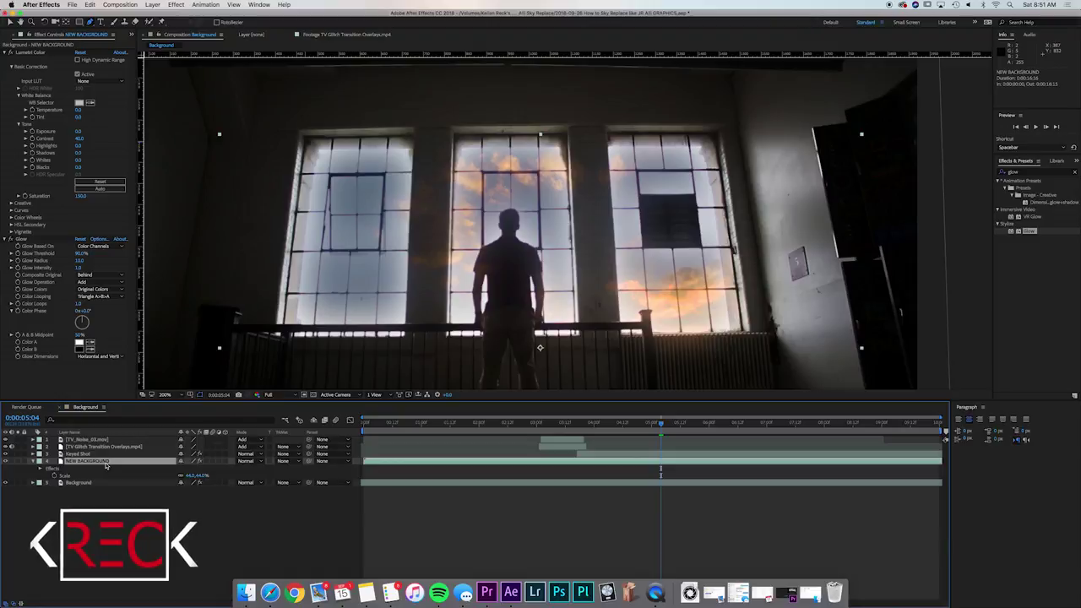
Step: Draw a four-point mask around the left window
click(307, 137)
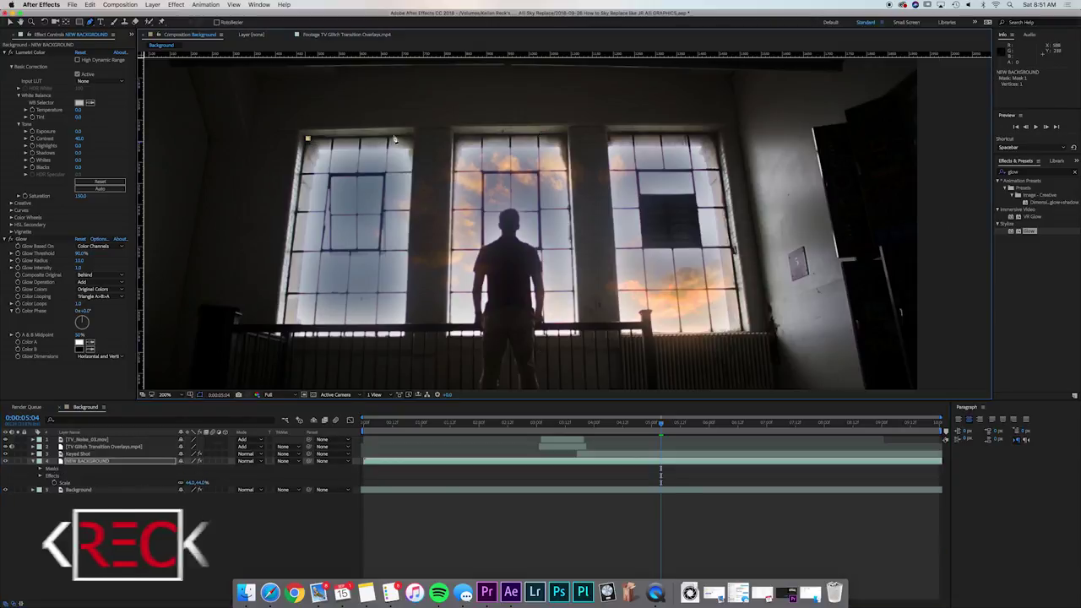
click(412, 136)
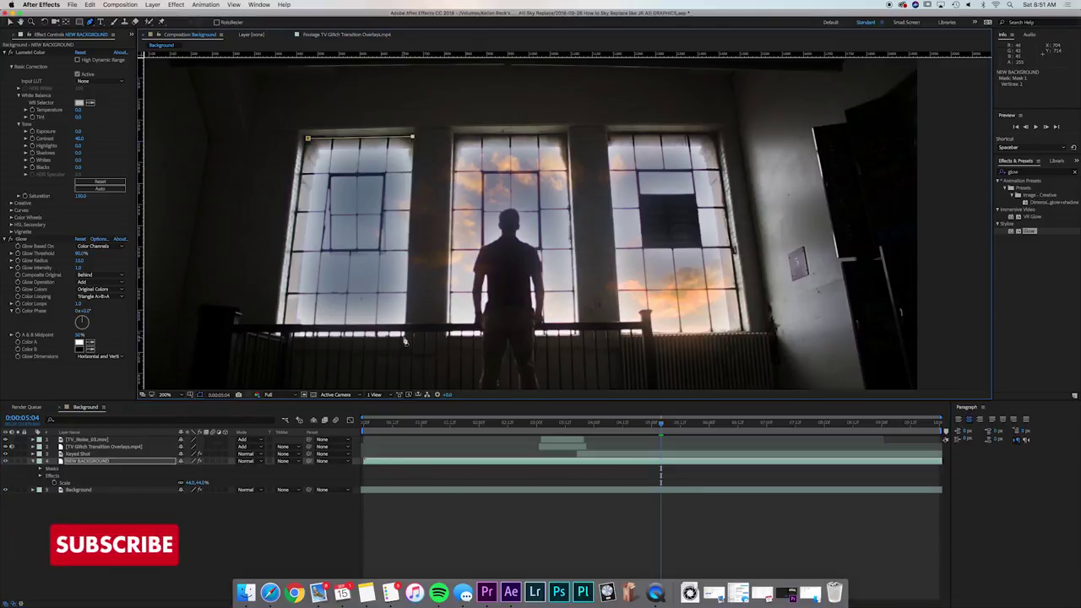
click(405, 336)
click(284, 336)
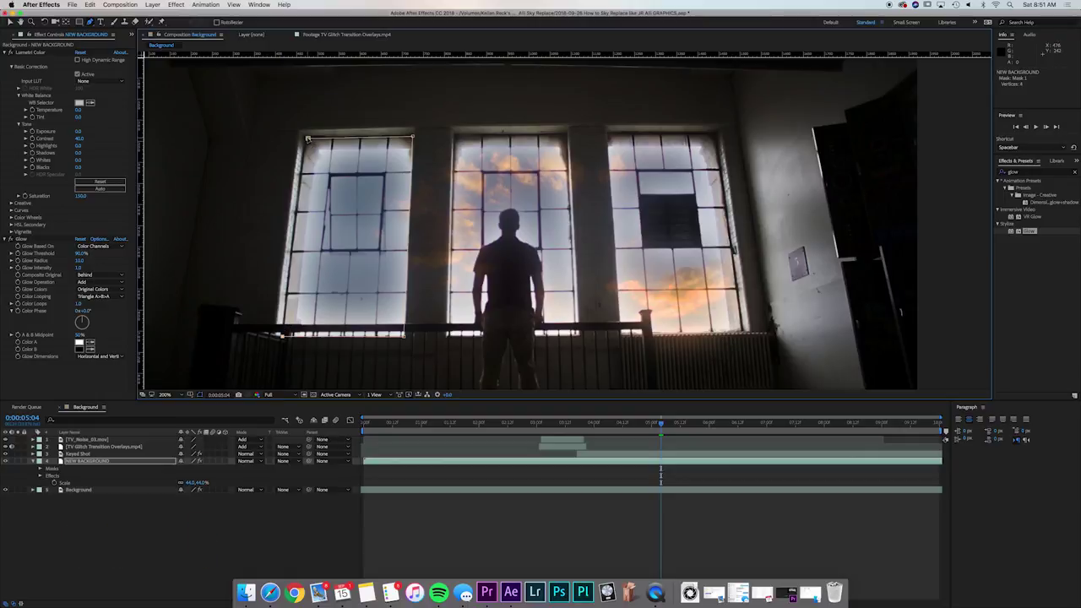
click(307, 138)
Step: Draw a second four-point mask around the middle window
click(95, 463)
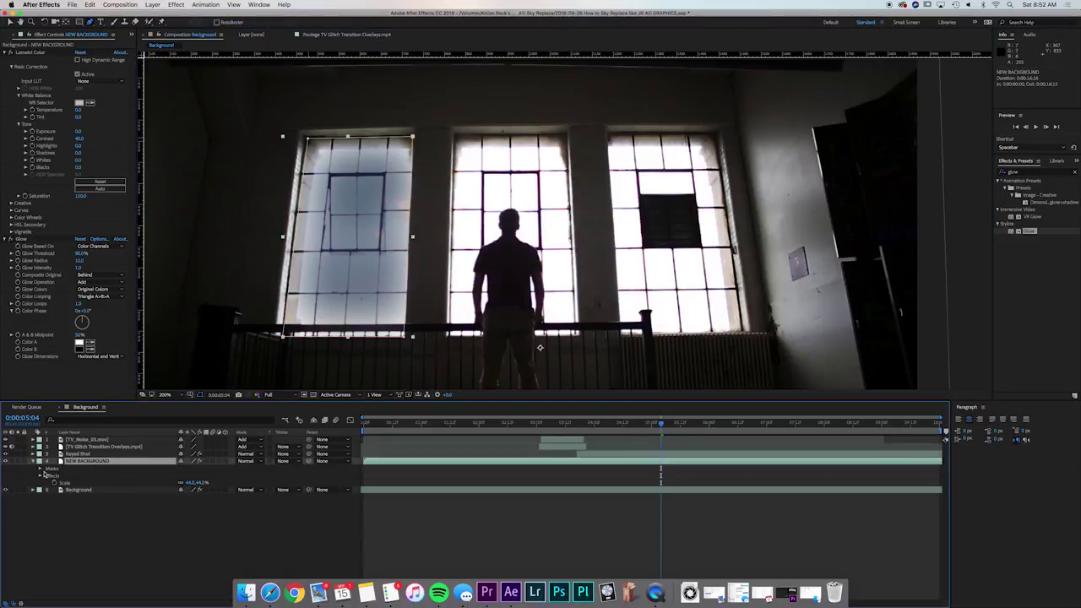
click(455, 134)
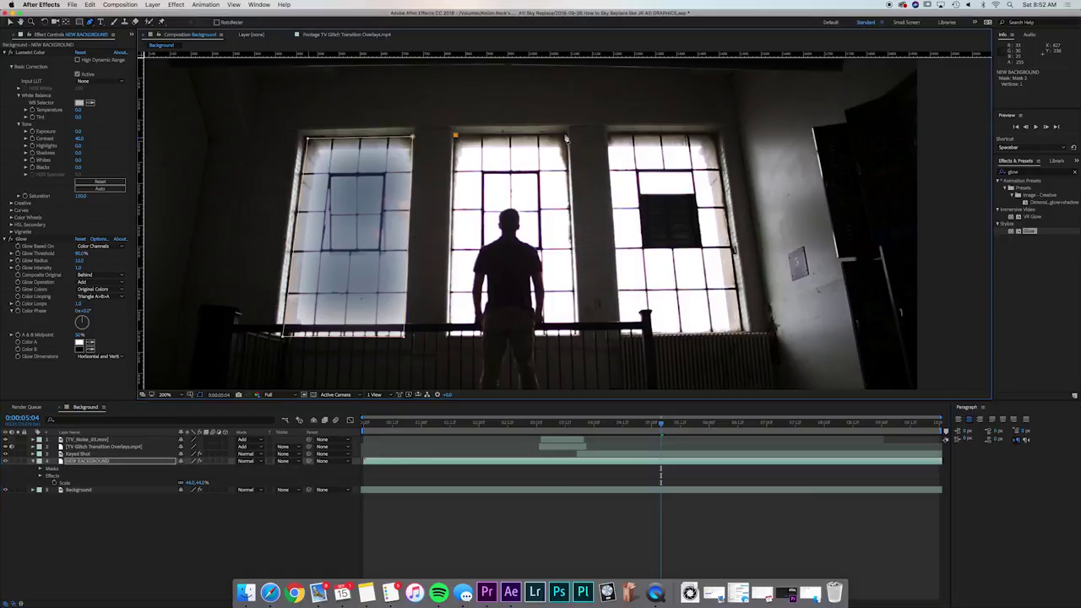
click(567, 134)
click(577, 334)
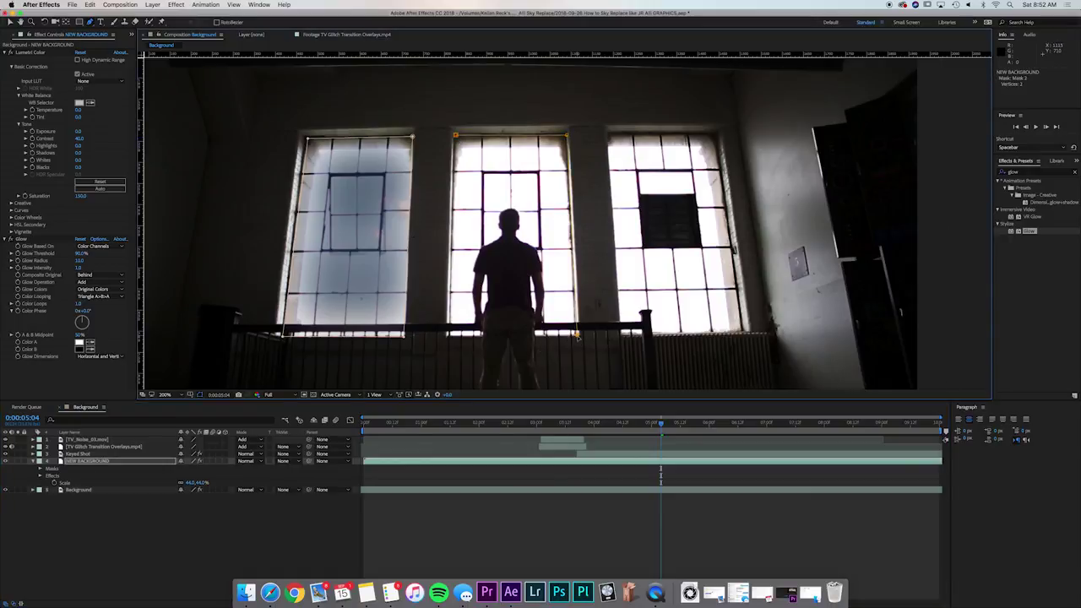
click(449, 334)
click(455, 134)
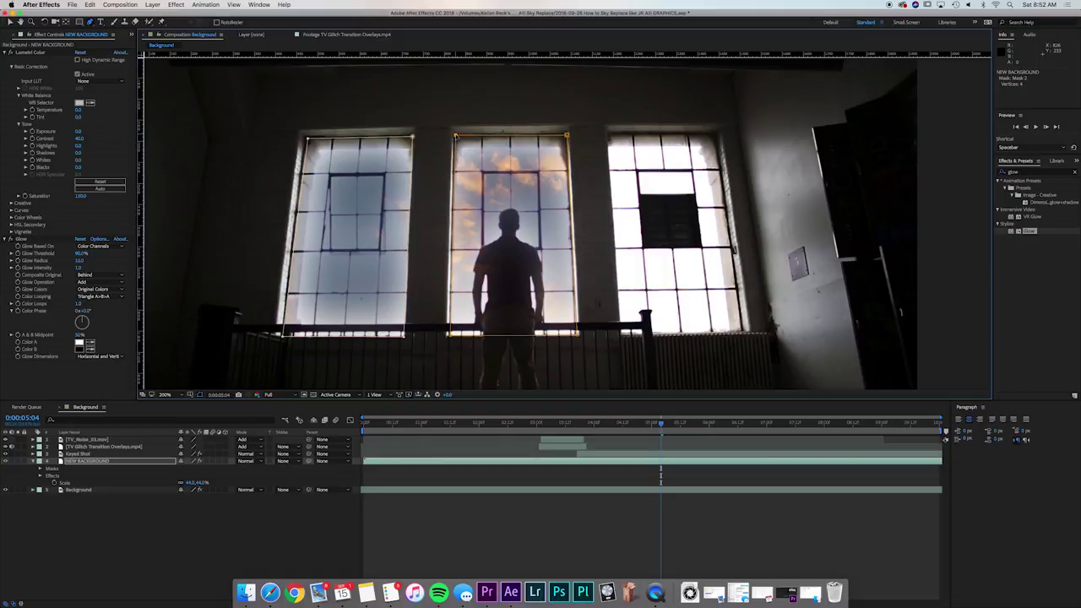
key(v)
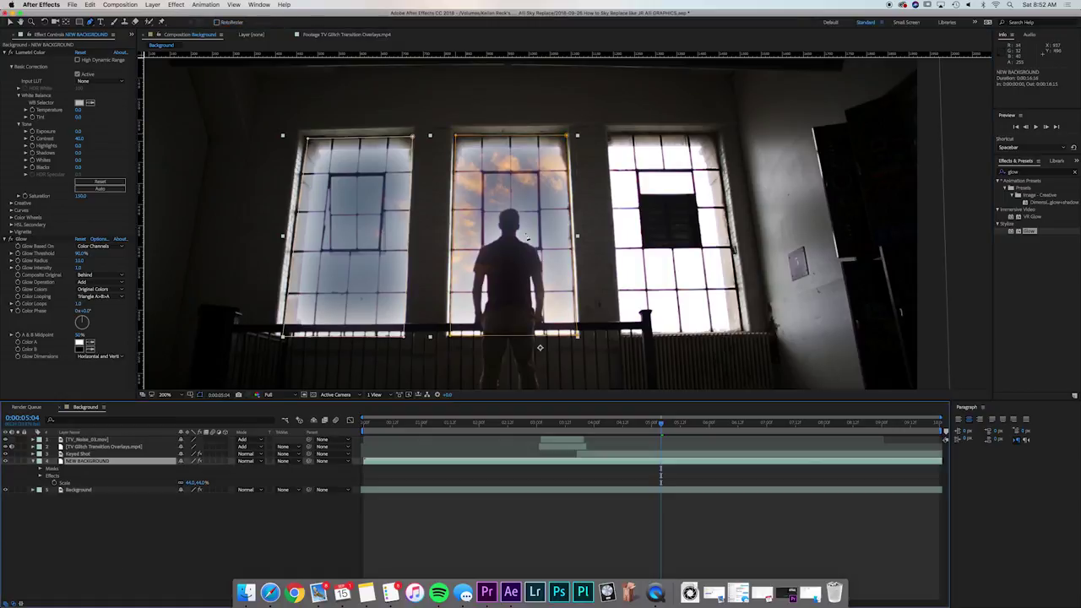
Step: Draw a four-point Pen mask around the right window on NEW BACKGROUND
click(608, 133)
click(718, 135)
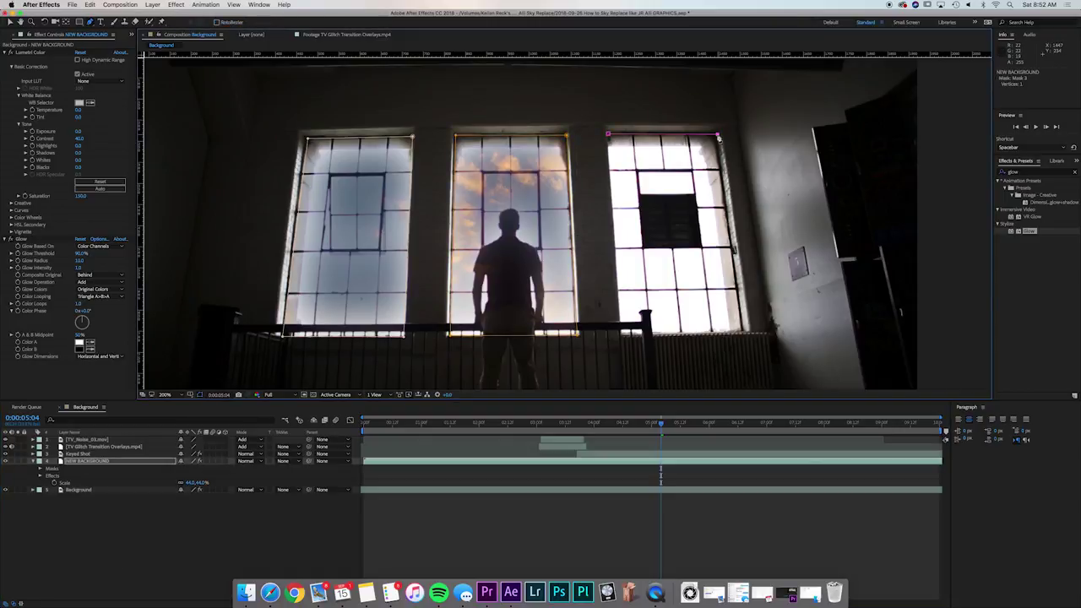
click(743, 331)
click(622, 334)
click(608, 135)
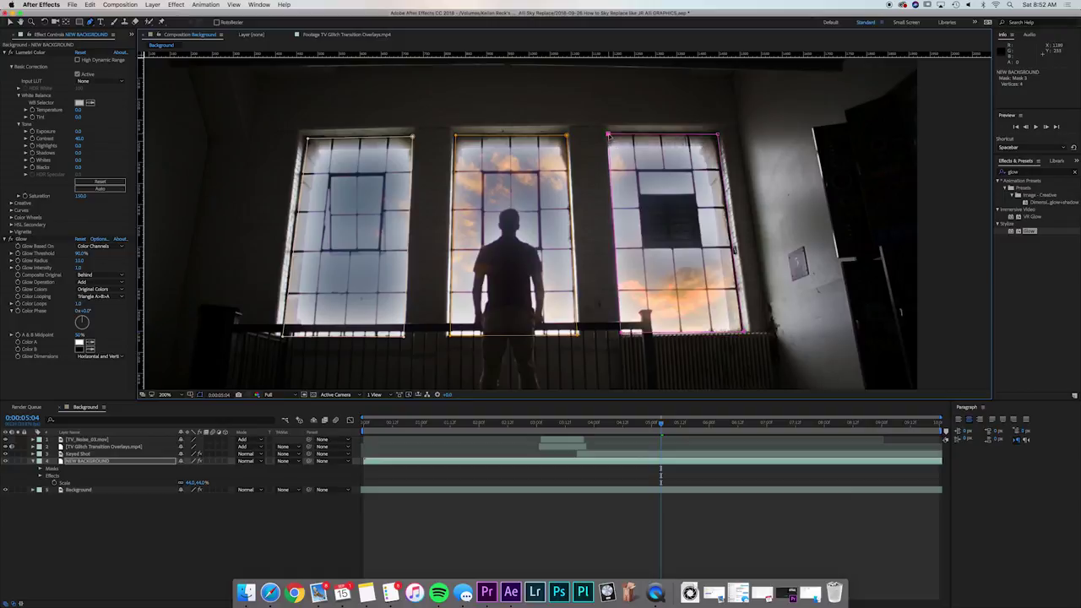
Step: Set Mask Feather to 20 px on all three NEW BACKGROUND masks
click(117, 463)
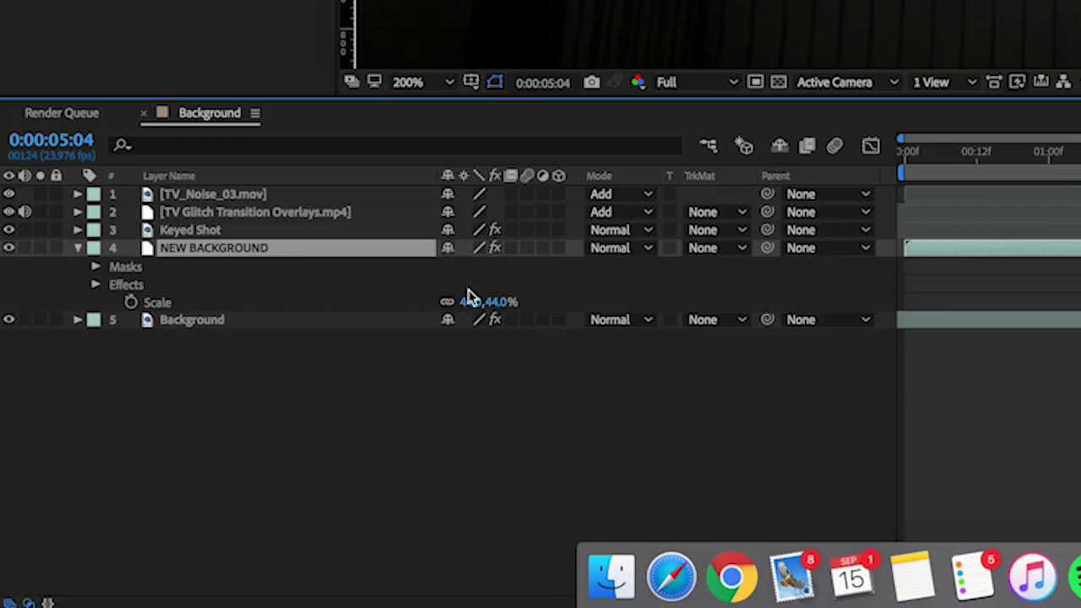
key(f)
click(175, 269)
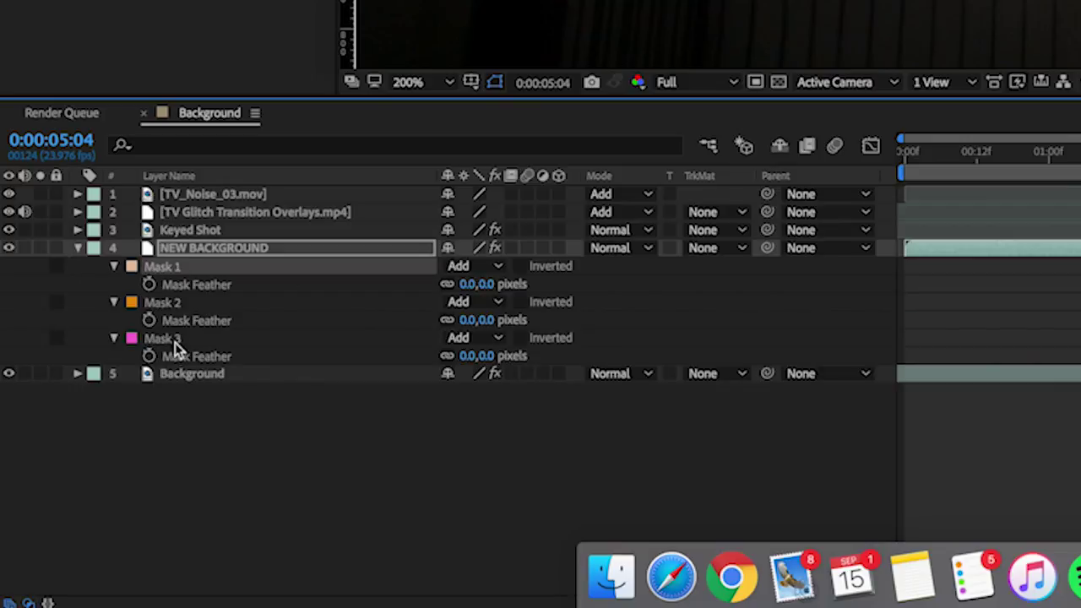
click(489, 284)
click(156, 267)
shift+click(173, 339)
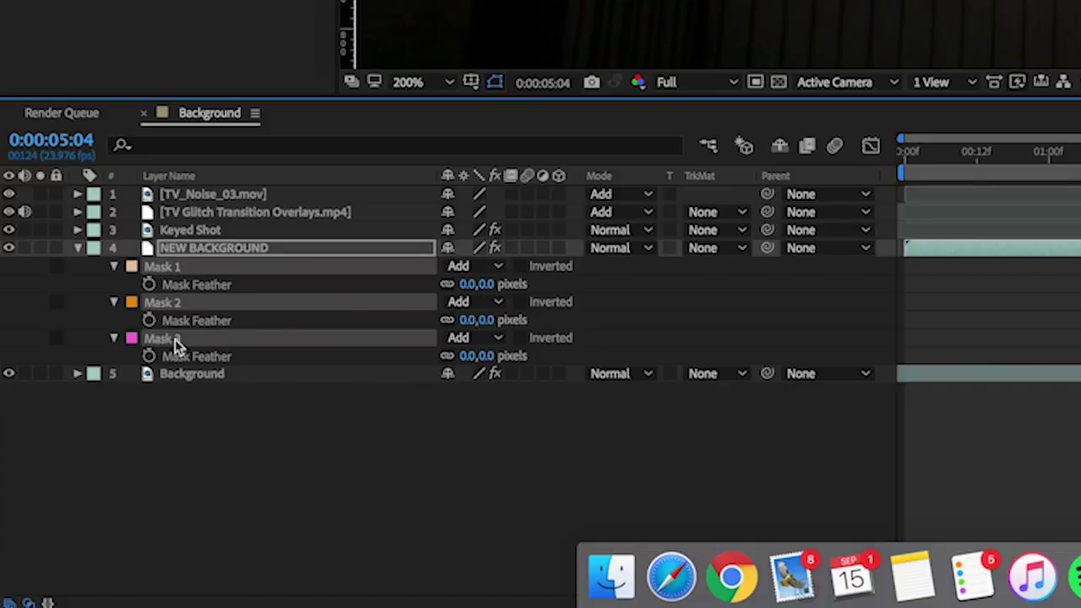
click(488, 286)
text(20)
key(Return)
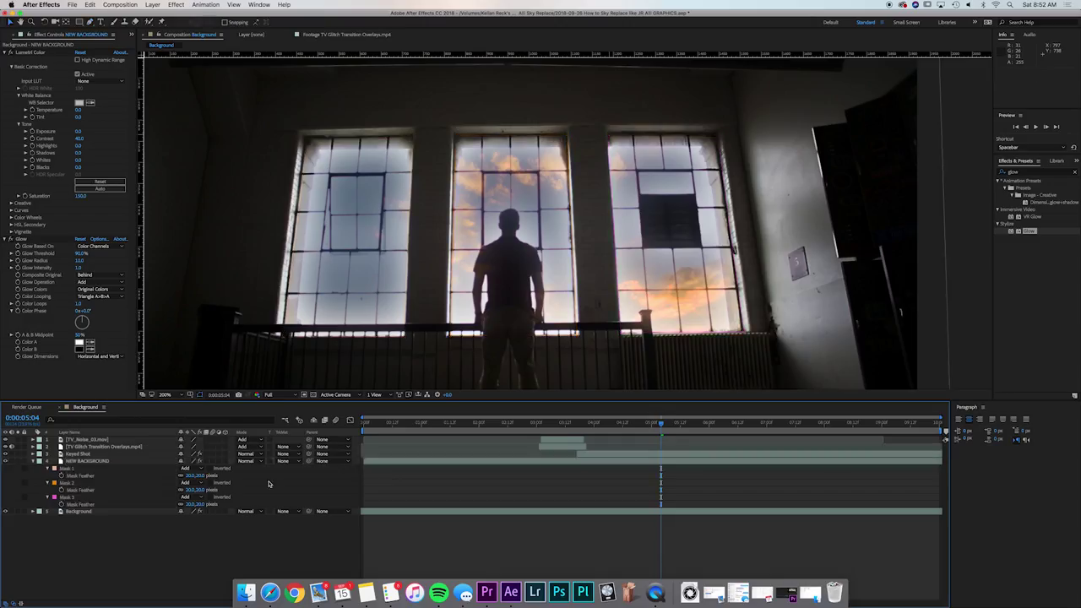
scroll(498, 245, down, 4)
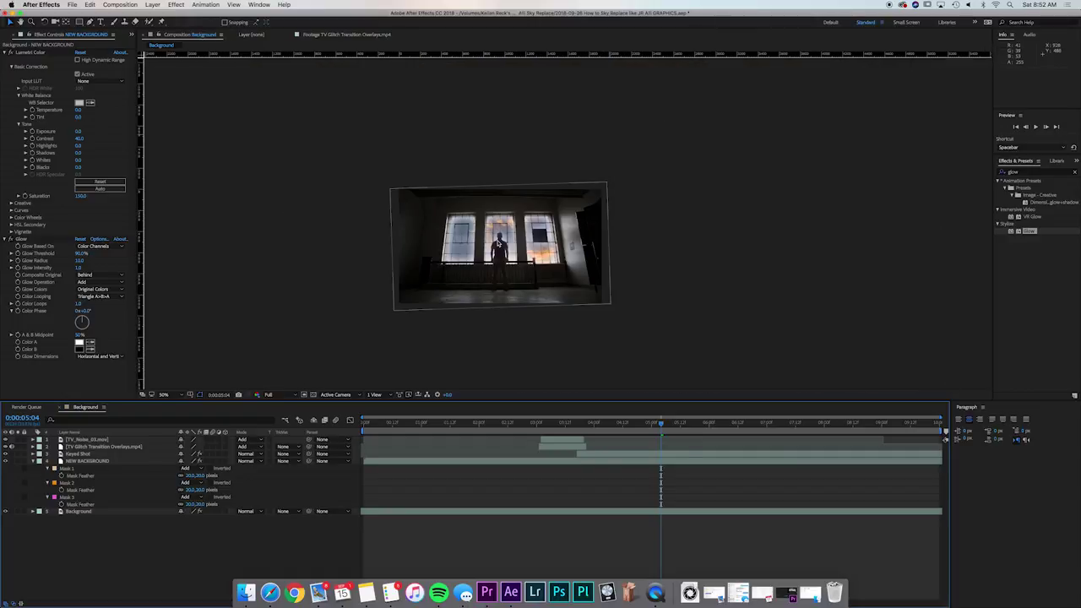
Step: Save the project and preview the shot from 0:00:02:20 with NEW BACKGROUND selected
scroll(498, 245, up, 2)
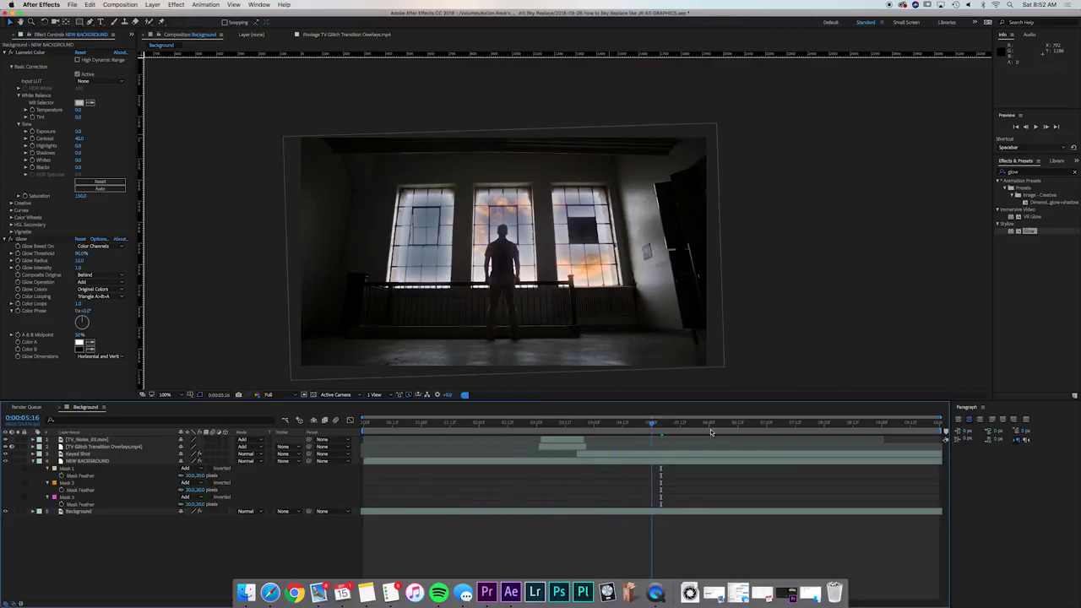
key(super+s)
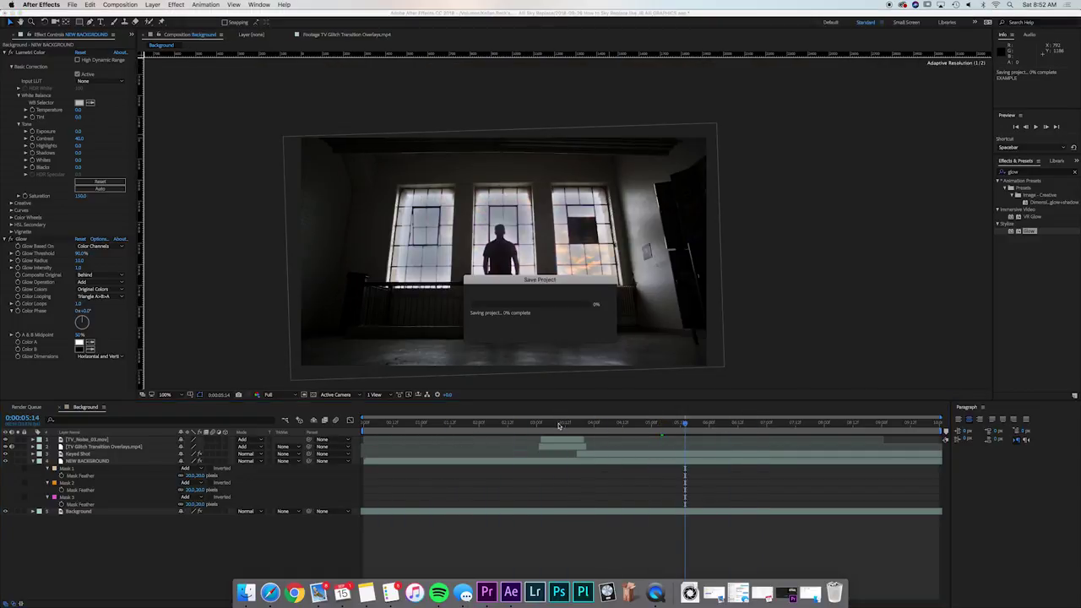
click(555, 424)
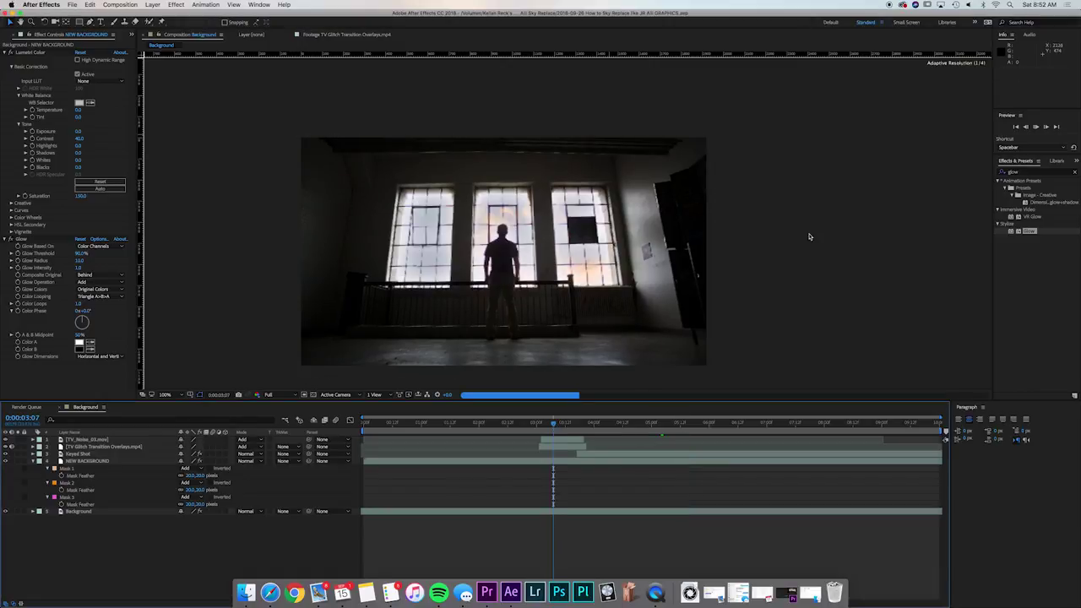
click(565, 425)
click(576, 426)
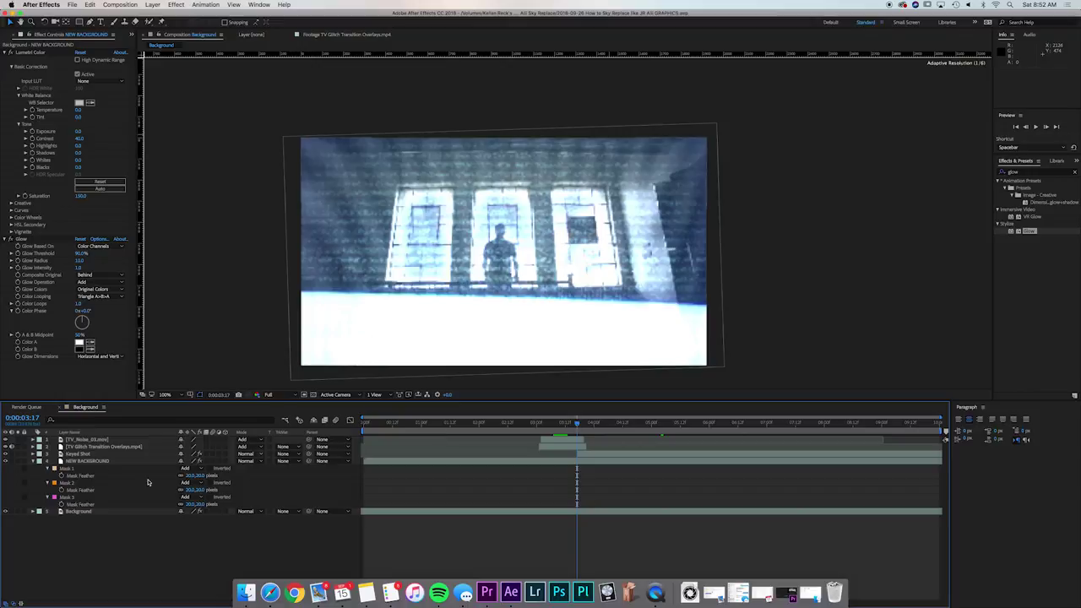
click(596, 461)
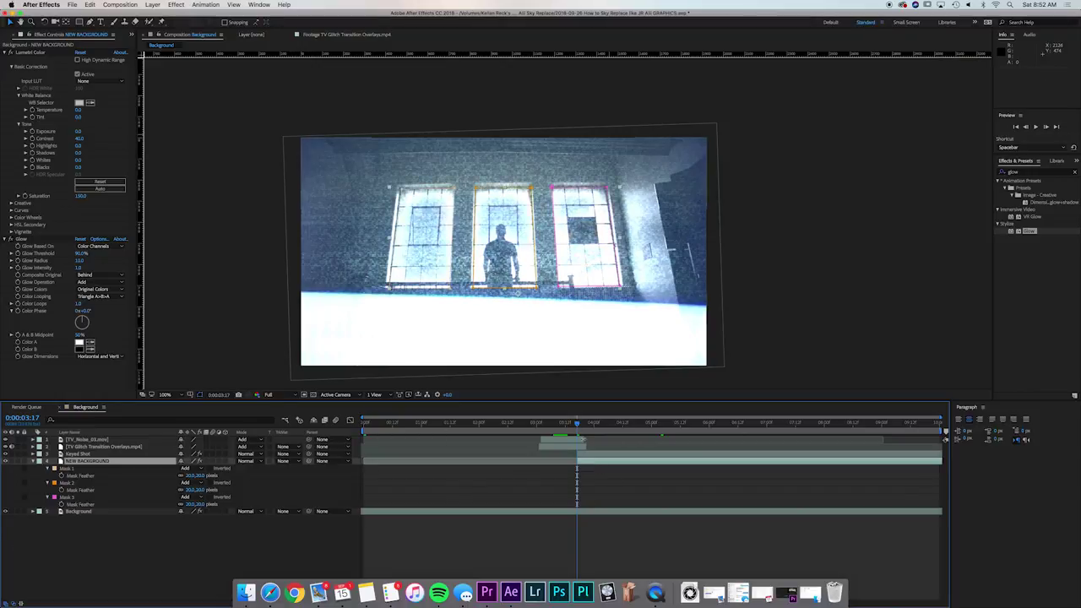
drag(579, 424, 523, 426)
key(space)
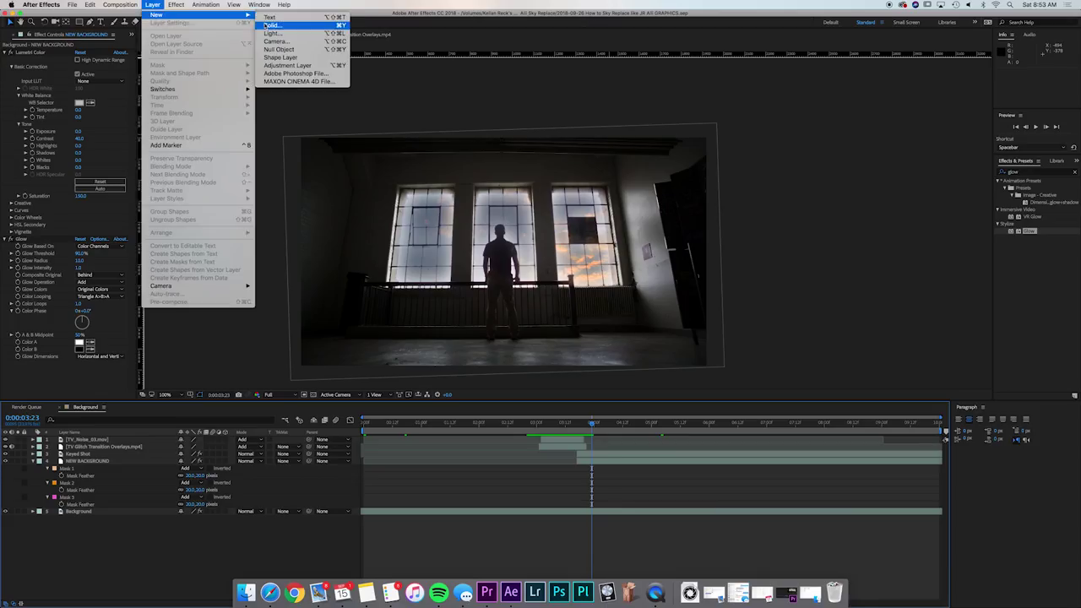
Step: Create a black solid named Flare and apply Optical Flares to it
click(269, 25)
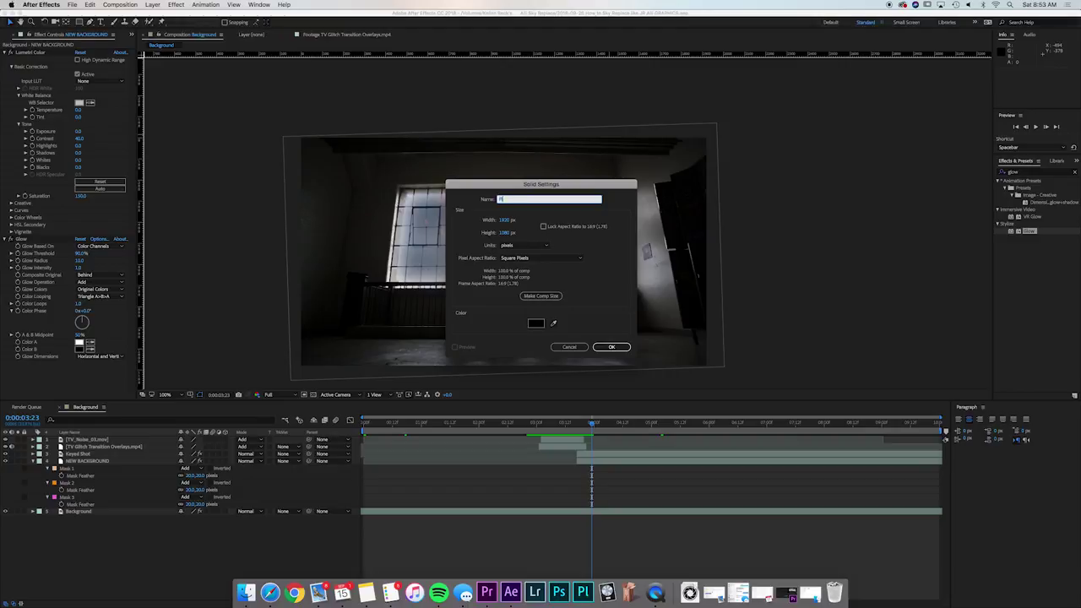
click(611, 347)
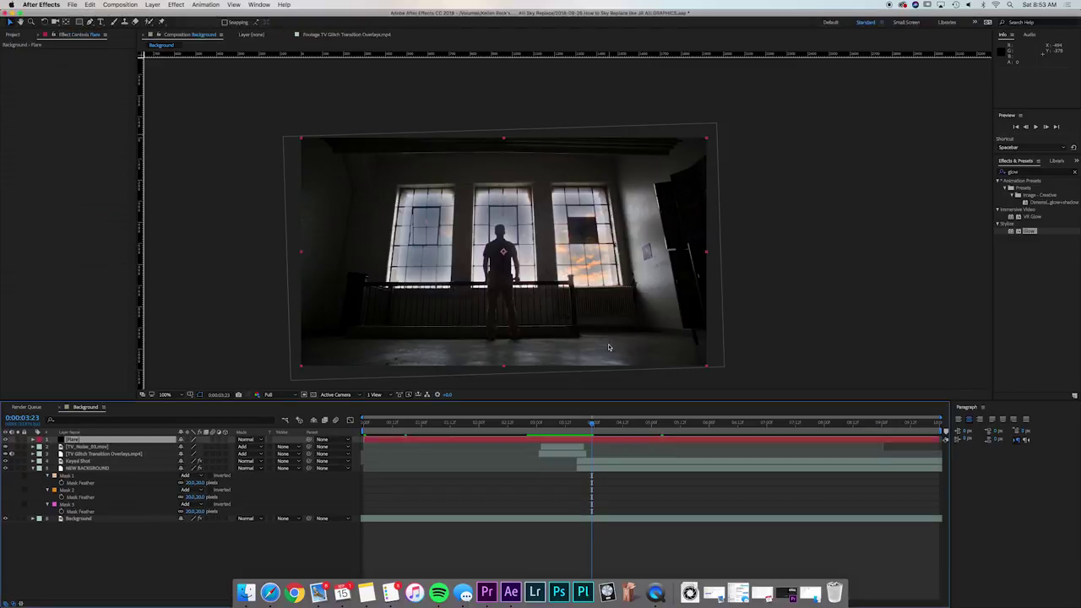
key(super+5)
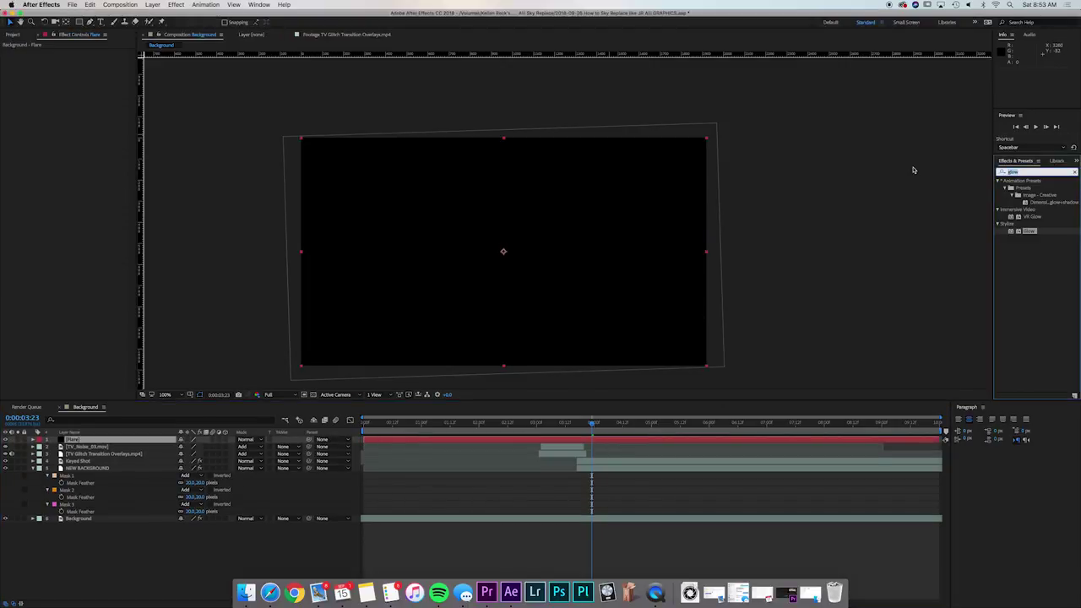
text(optical)
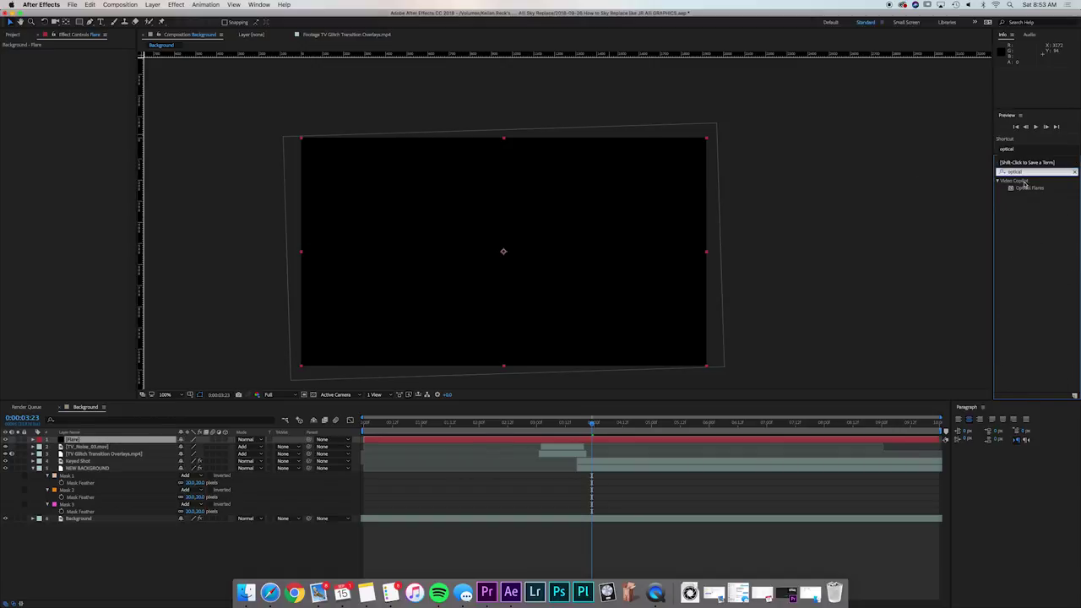
drag(1024, 187, 506, 254)
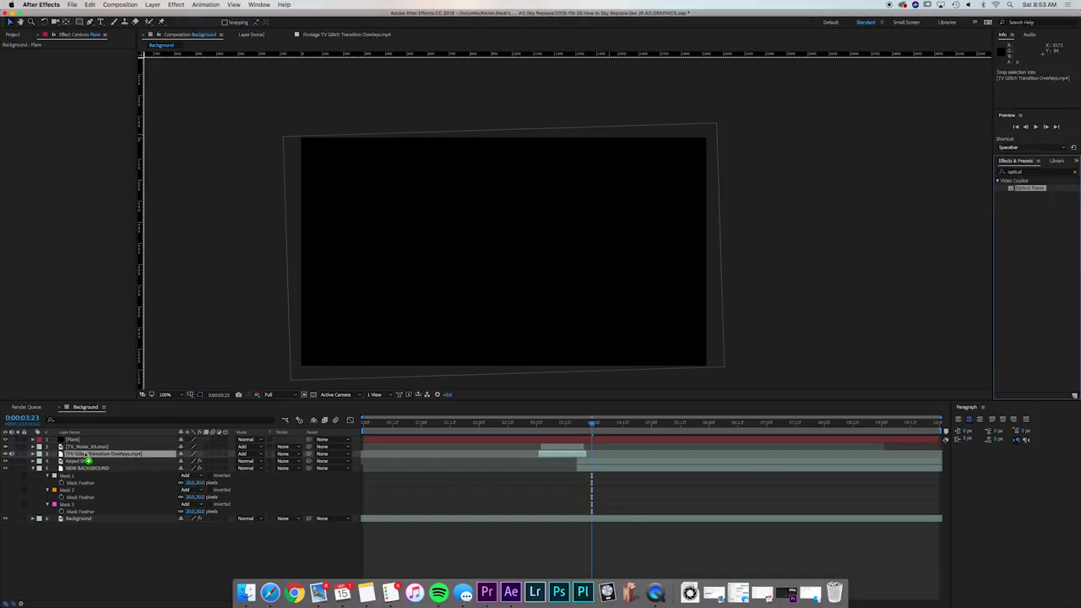
Step: Look up Lens Flare, then set the Optical Flares Render Mode to On Transparent
key(super+5)
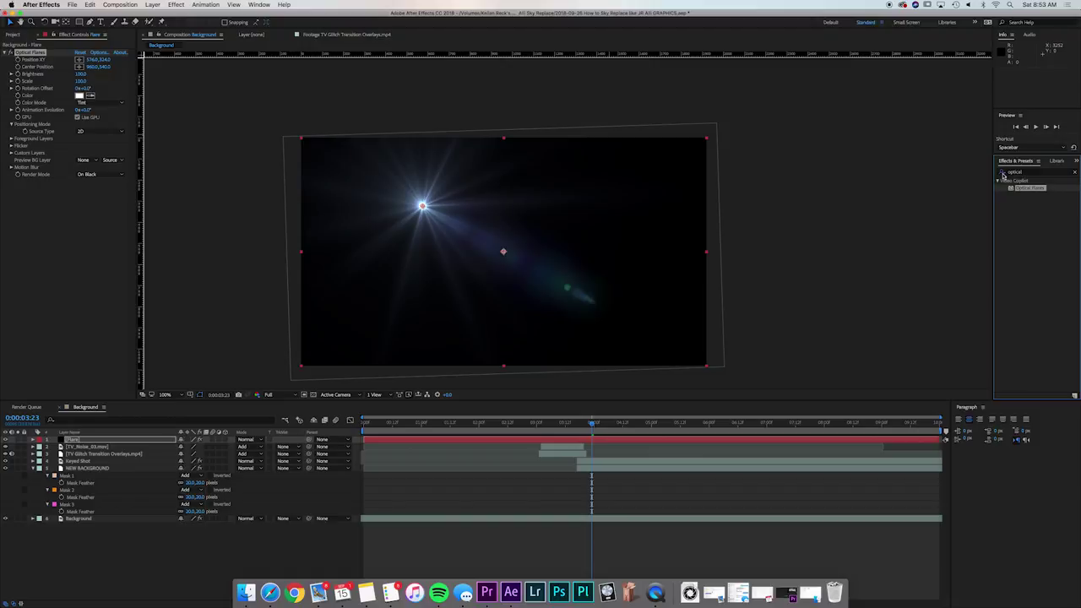
text(lens)
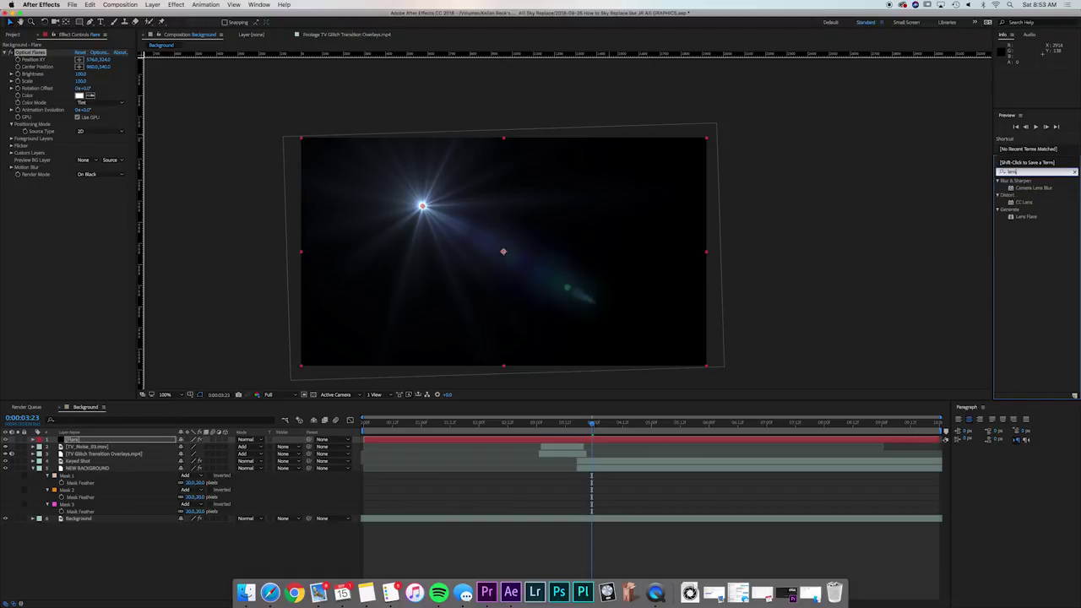
click(1023, 217)
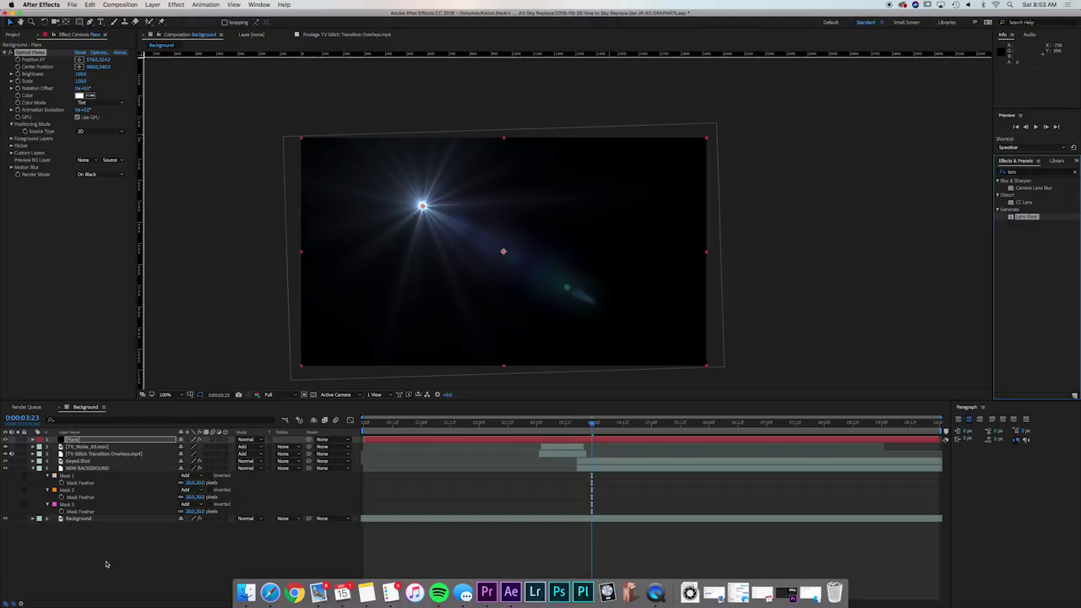
double_click(90, 441)
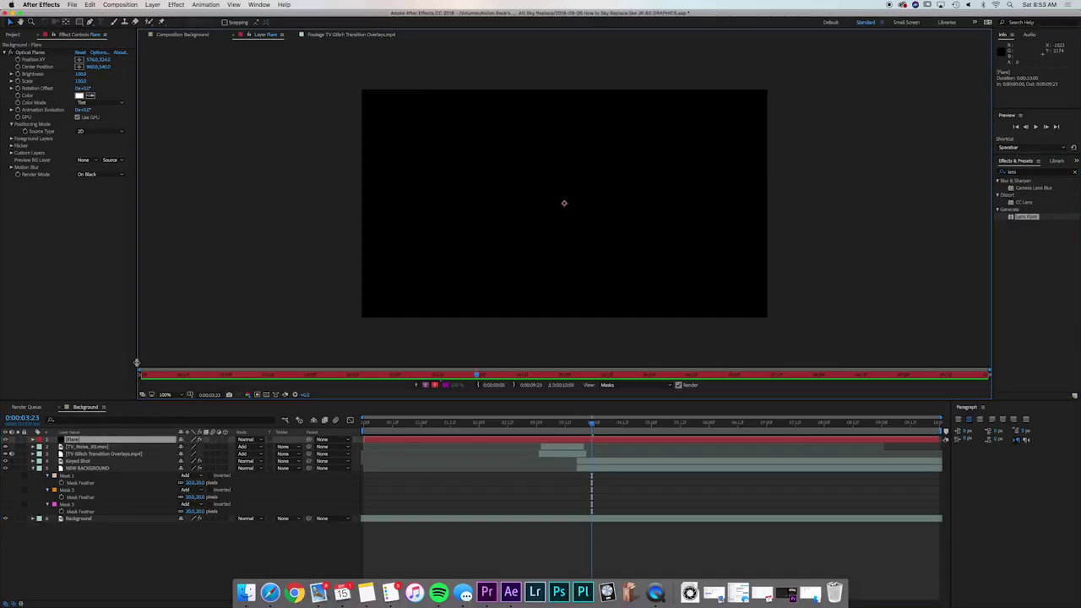
click(180, 35)
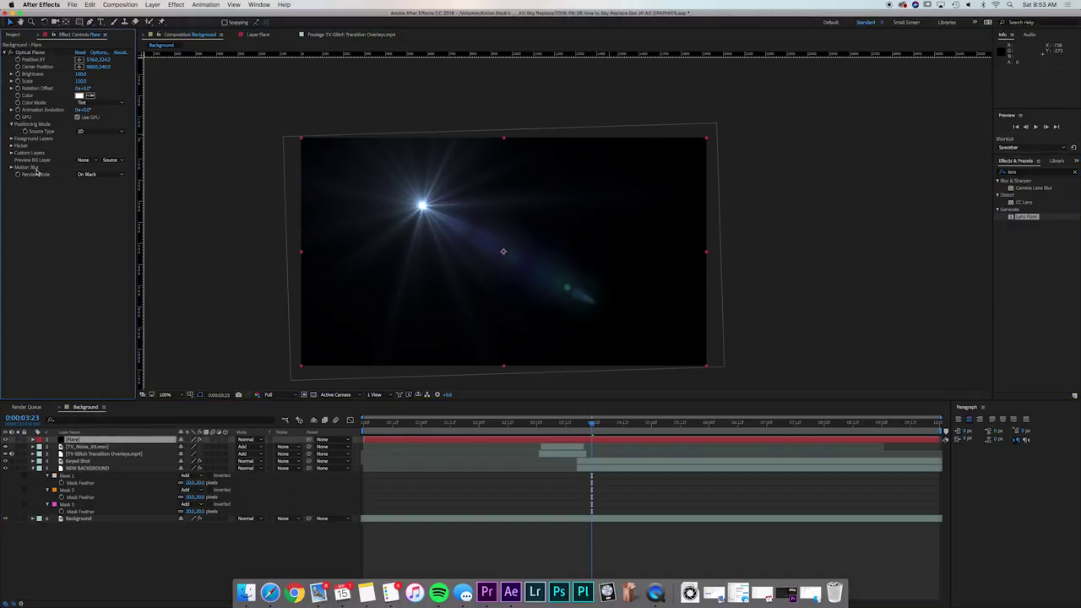
click(95, 174)
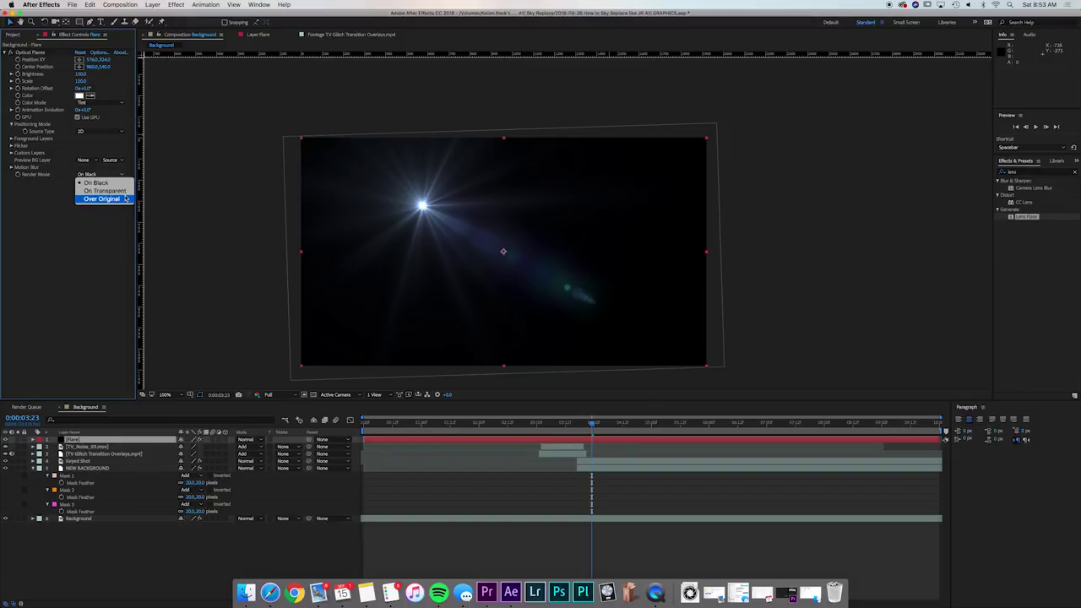
click(105, 190)
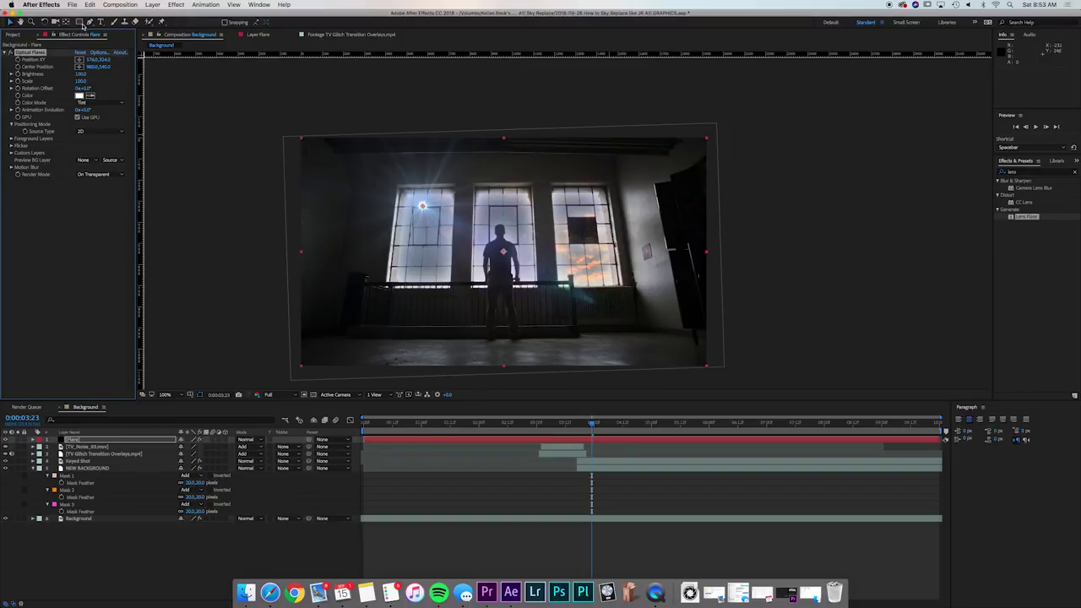
Step: Pick a warm Natural Flares preset in the Optical Flares Preset Browser and apply it
click(99, 54)
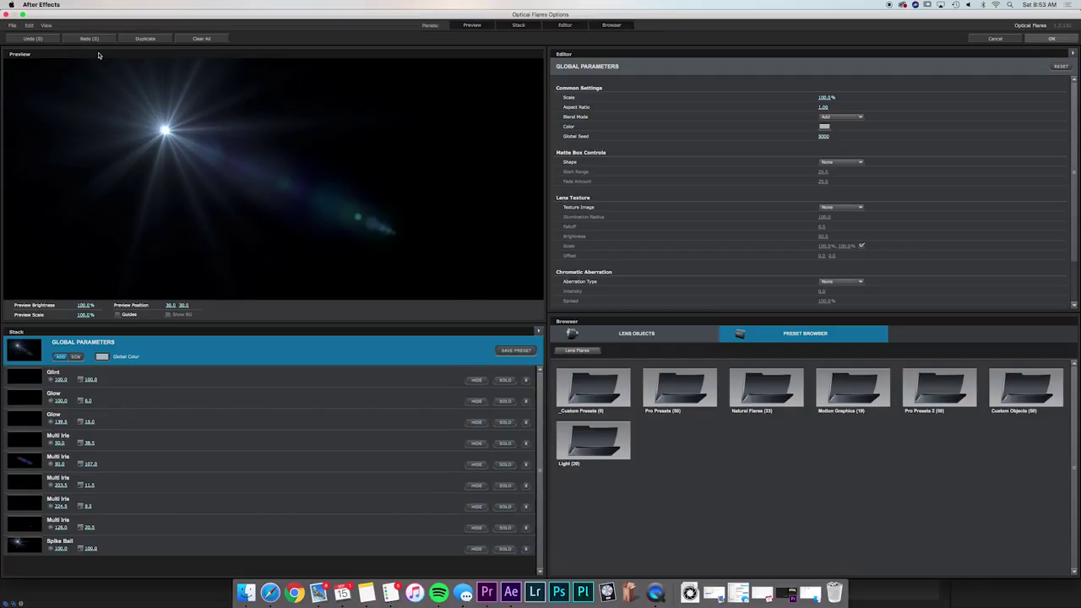
double_click(749, 382)
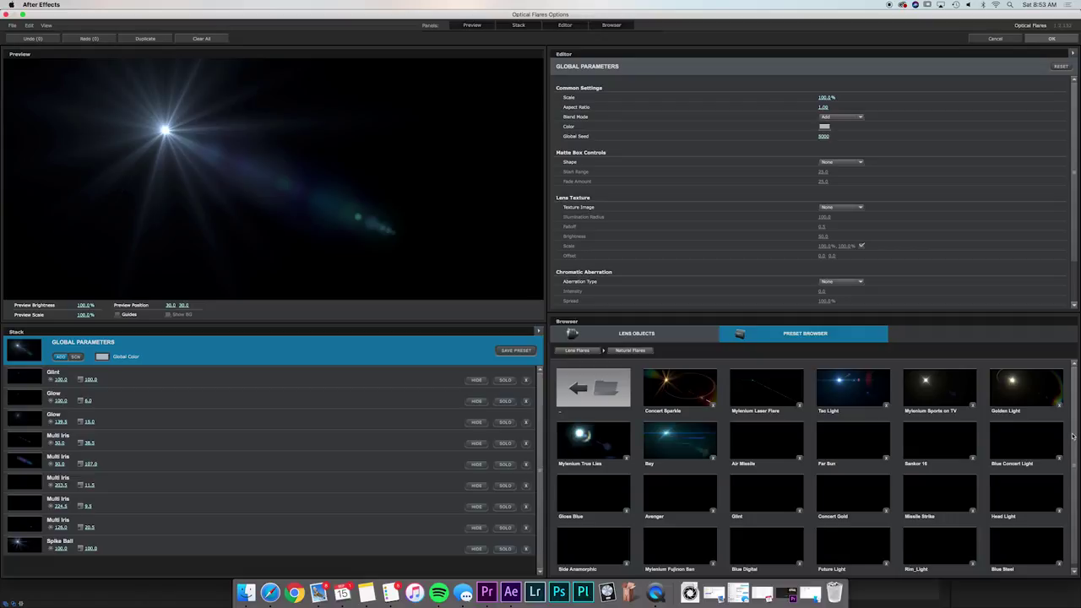
scroll(1074, 443, down, 1)
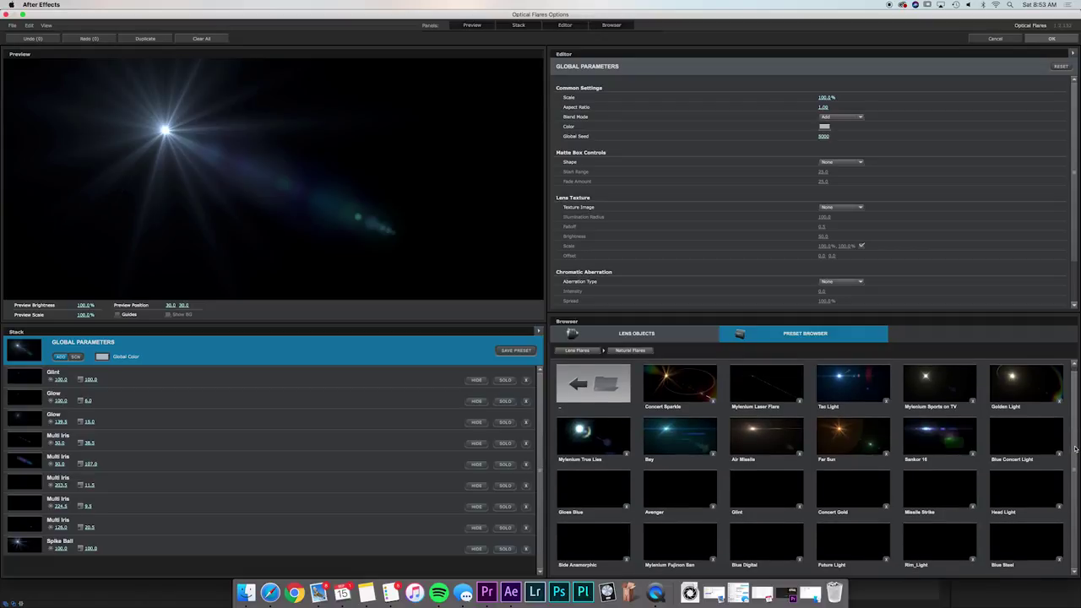
scroll(1074, 443, up, 1)
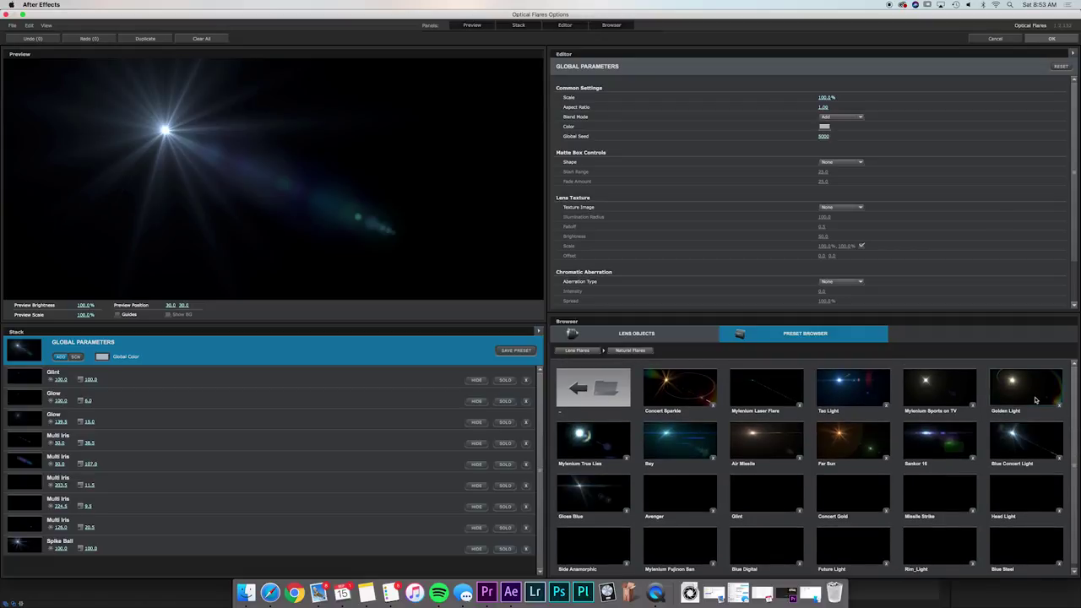
click(1051, 38)
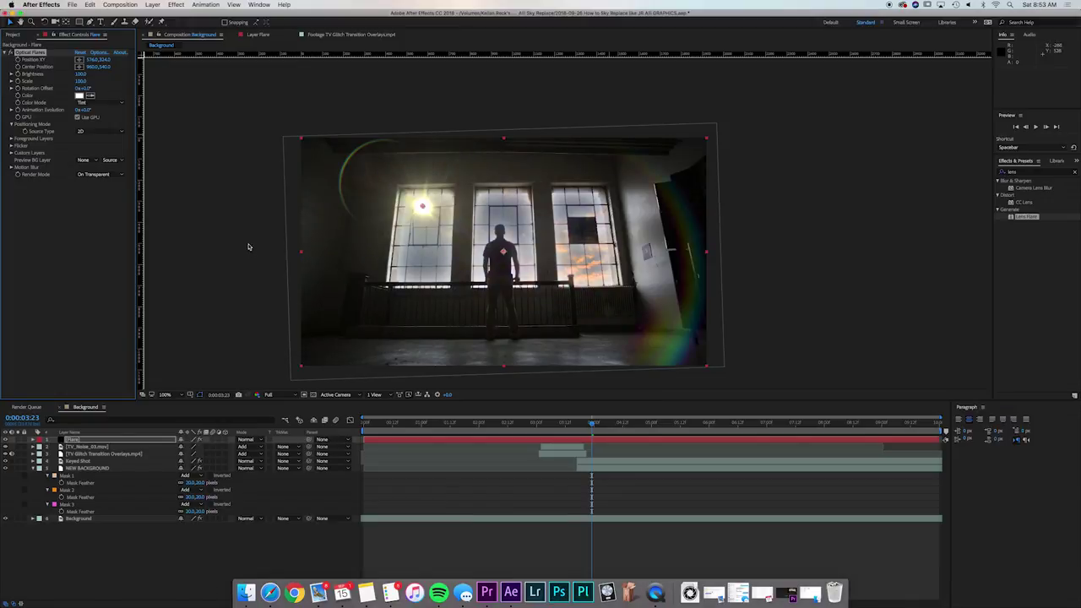
Step: Place the flare source on the figure's chest and its Center Position lower right
drag(422, 206, 500, 251)
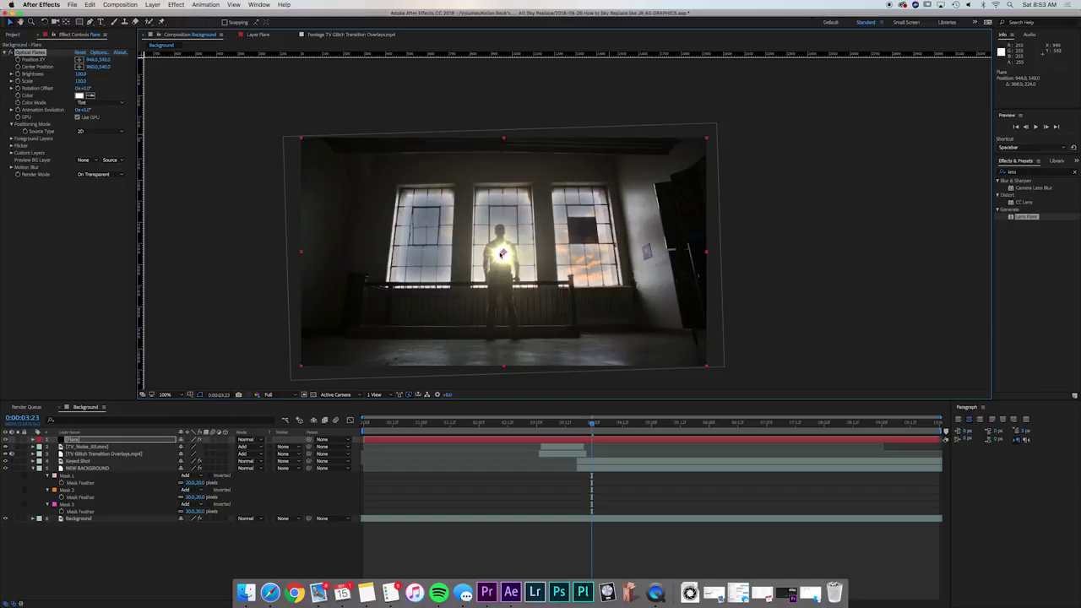
drag(500, 251, 500, 250)
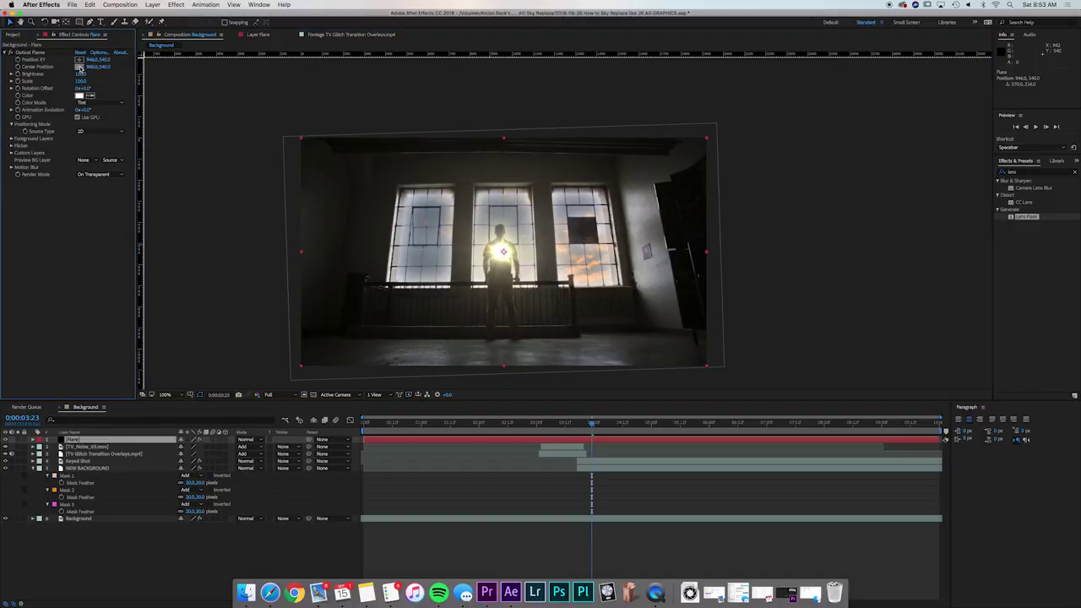
click(79, 66)
click(638, 312)
drag(639, 312, 685, 341)
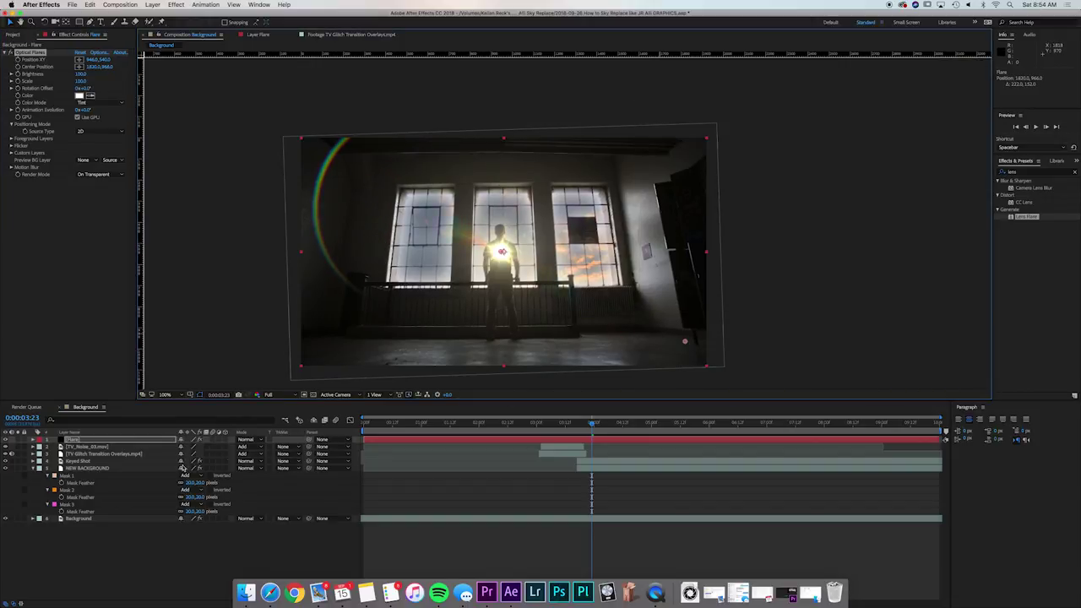
Step: Set the Flare layer mode to Add and move it just above NEW BACKGROUND
click(246, 439)
click(254, 319)
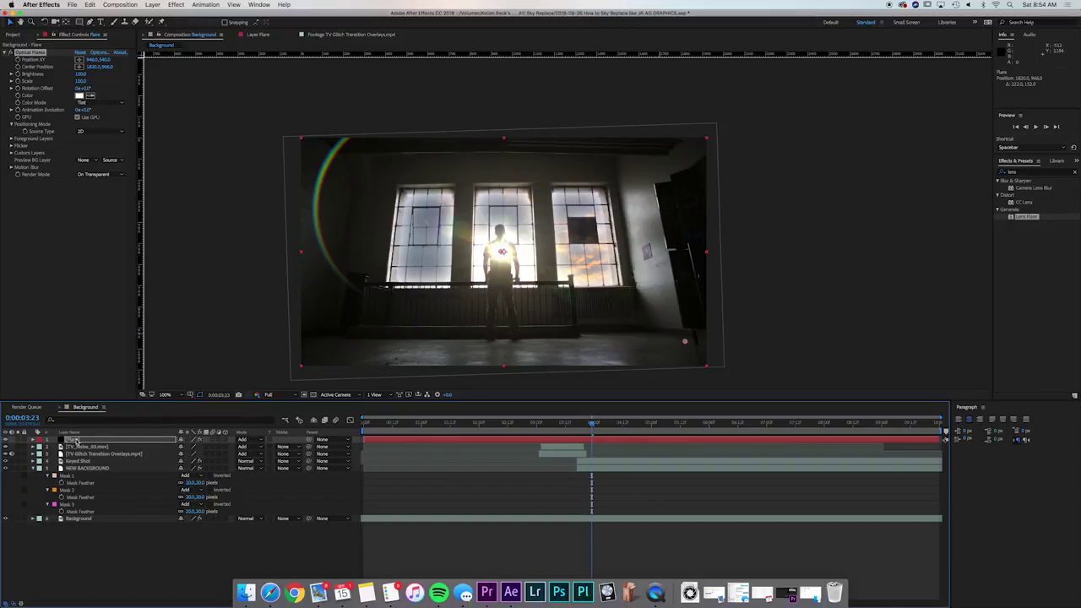
drag(76, 440, 78, 467)
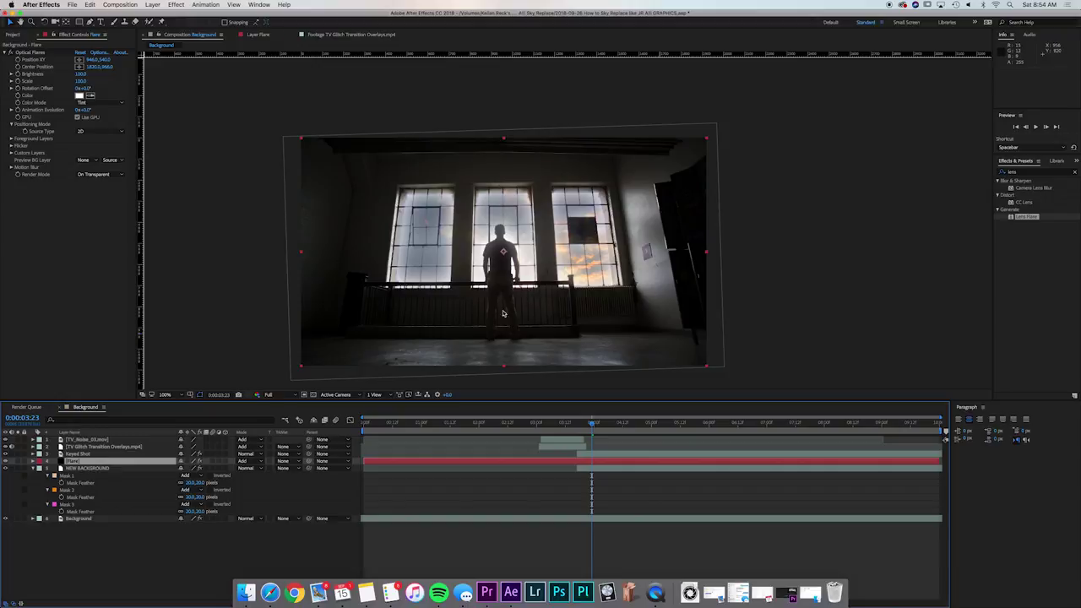
Step: Trim the Flare layer to start at the blue glitch frame, 0:00:03:17
click(123, 568)
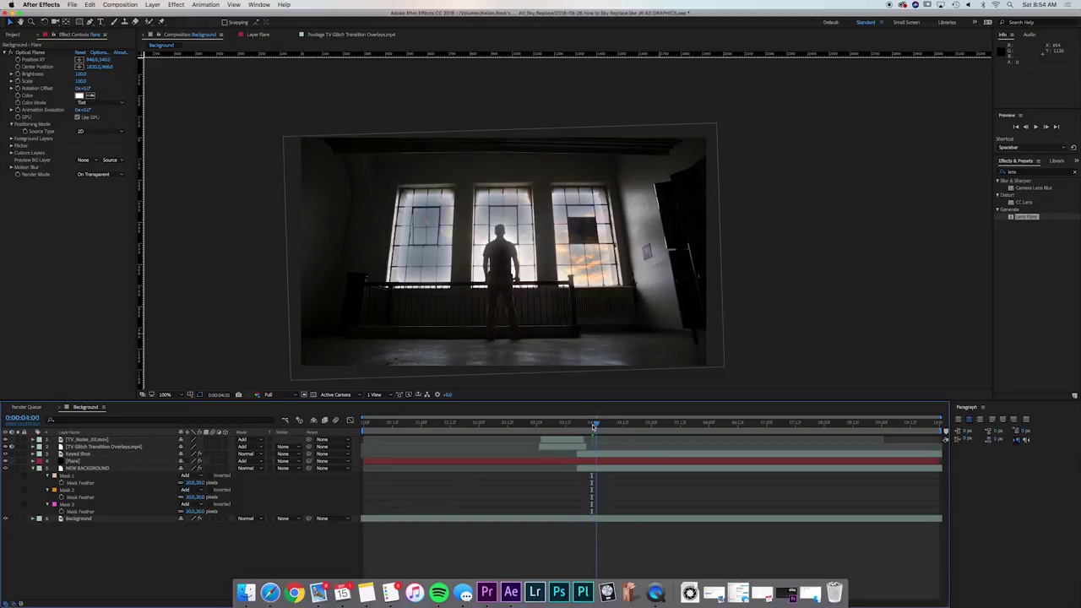
drag(597, 426, 577, 428)
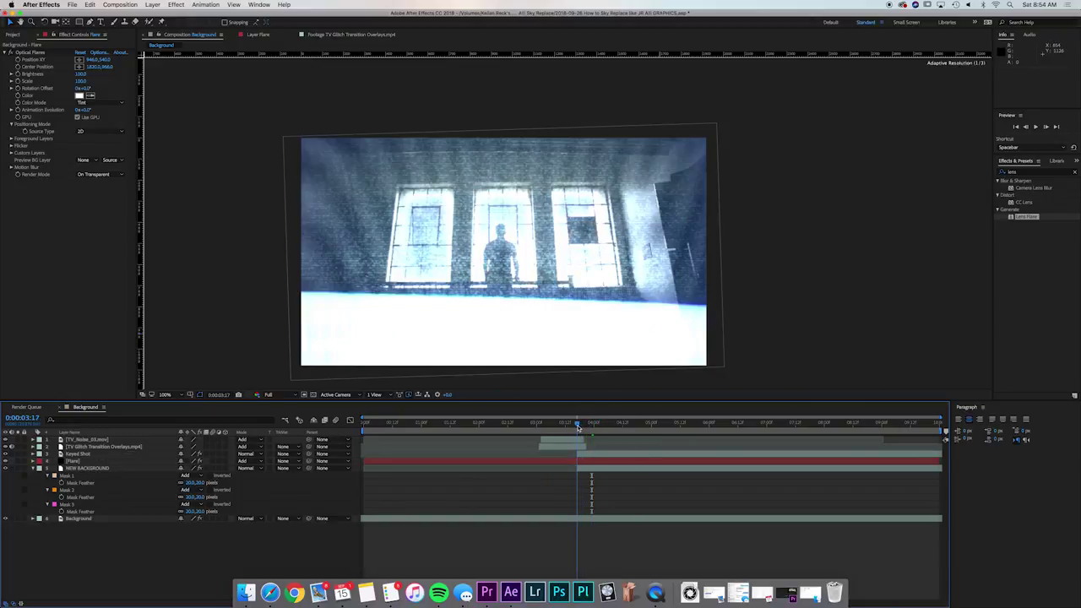
click(584, 463)
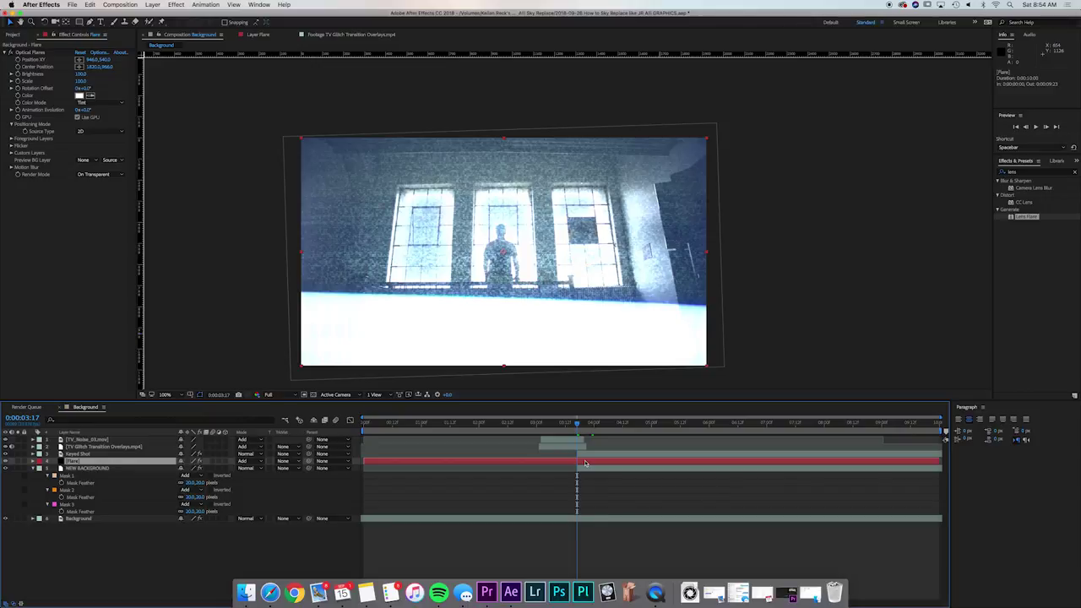
key(alt+bracketleft)
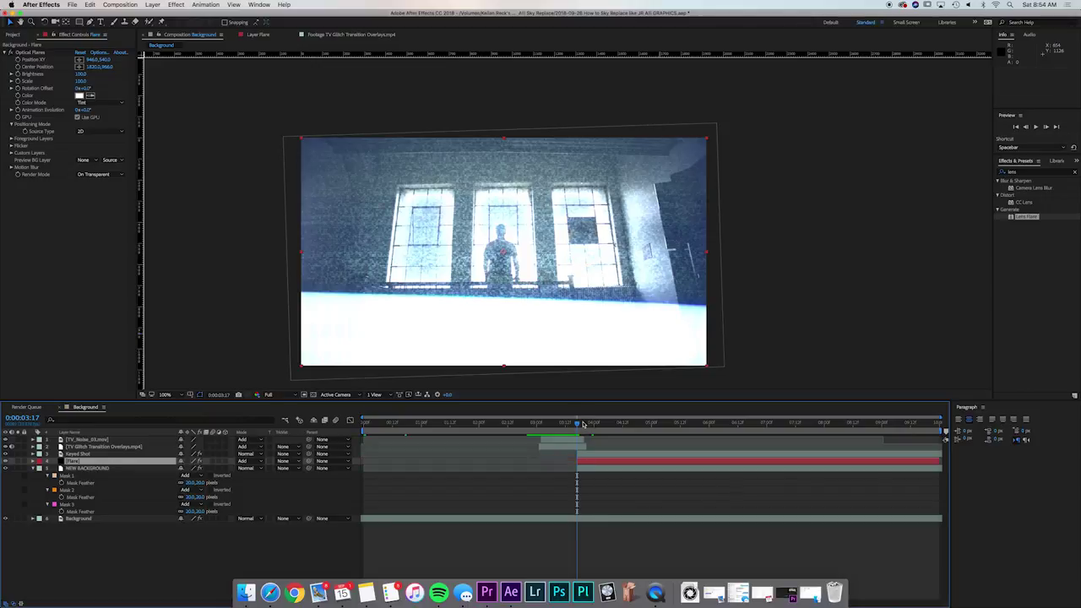
click(582, 424)
drag(582, 424, 615, 424)
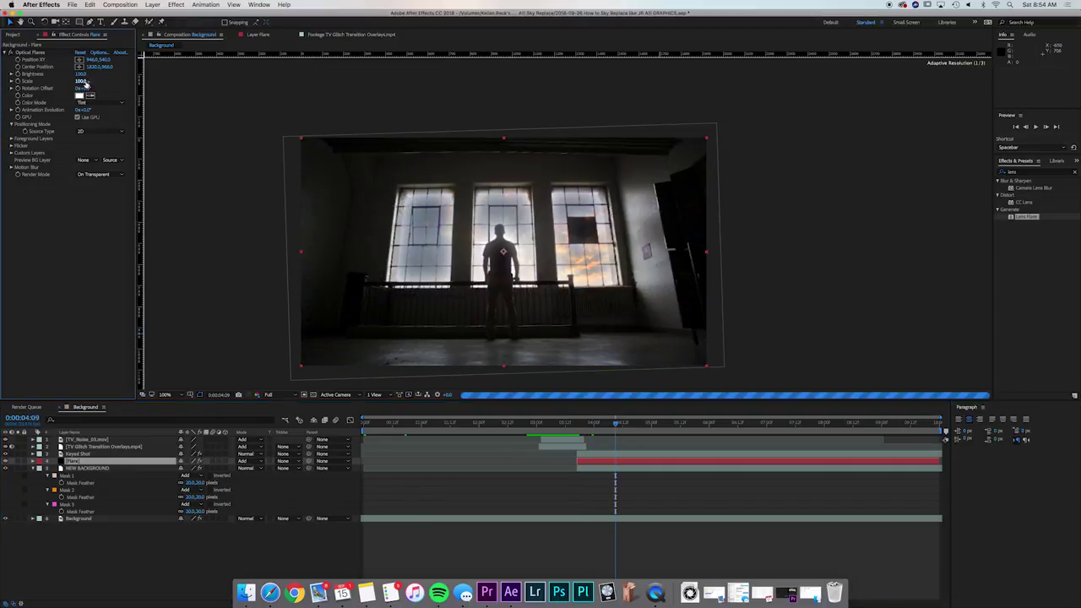
Step: Set Optical Flares Scale to 250 and Brightness to 60, then scrub later to check
click(81, 81)
text(250)
key(Return)
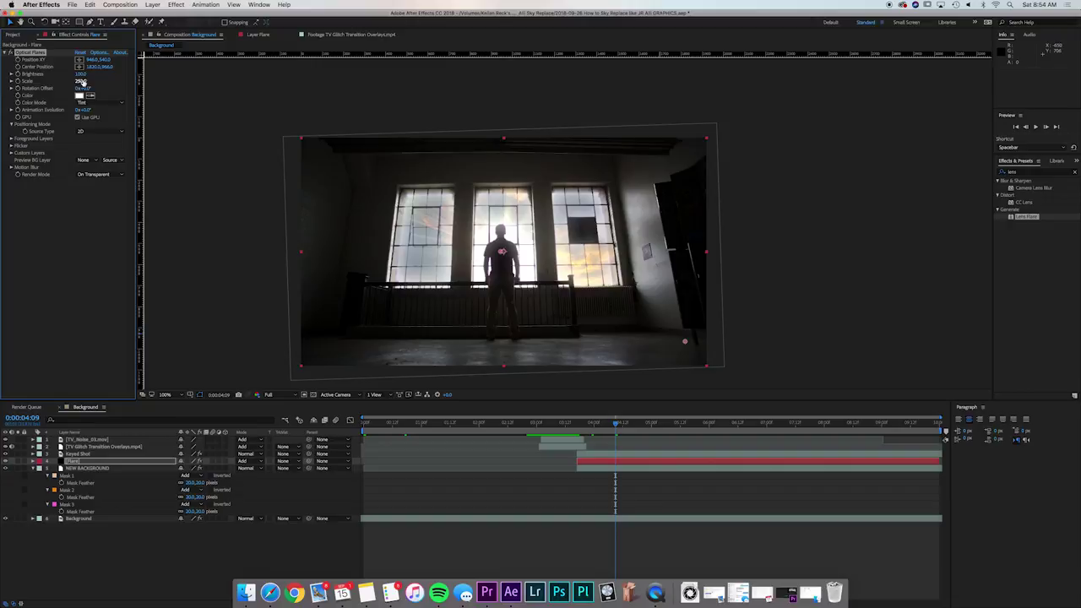
click(80, 74)
text(60)
key(Return)
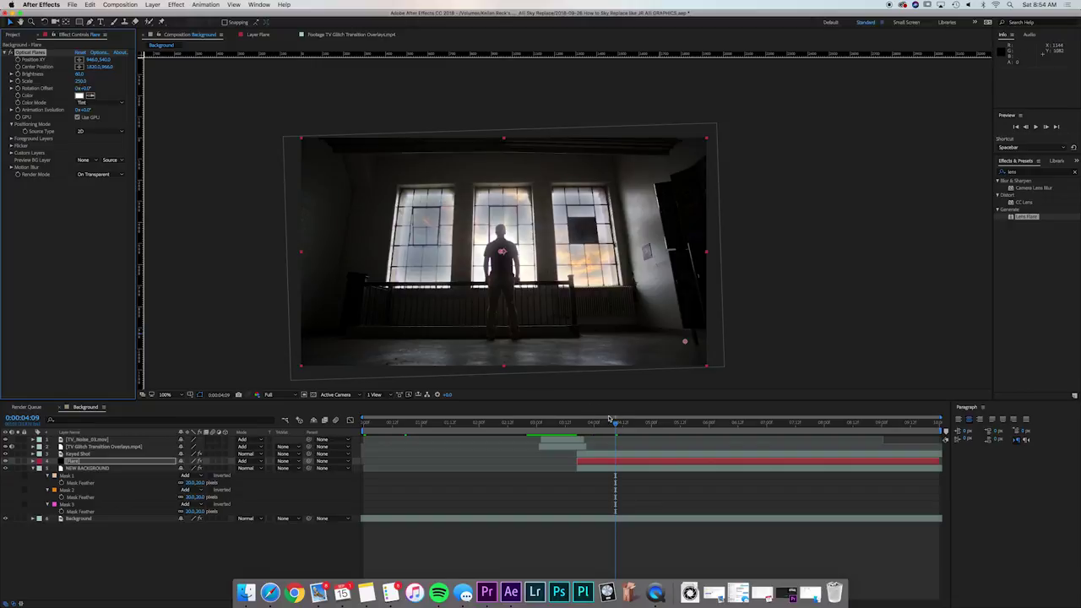
drag(607, 419, 745, 432)
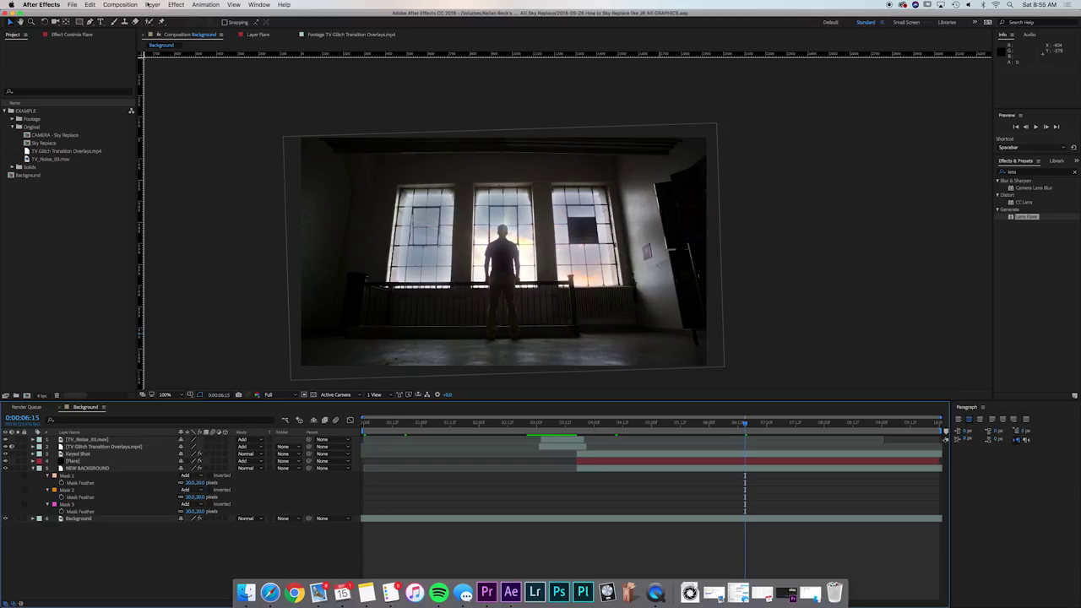
Step: Create an adjustment layer named Color Correct and place it below TV Noise and TV Glitch
click(152, 4)
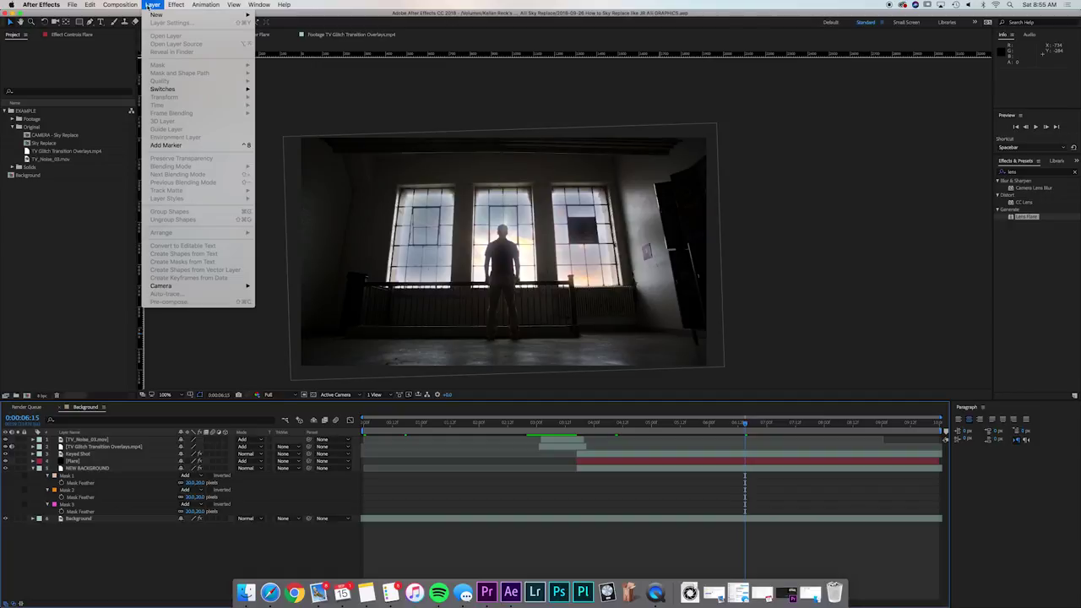
mouse_move(168, 14)
click(297, 68)
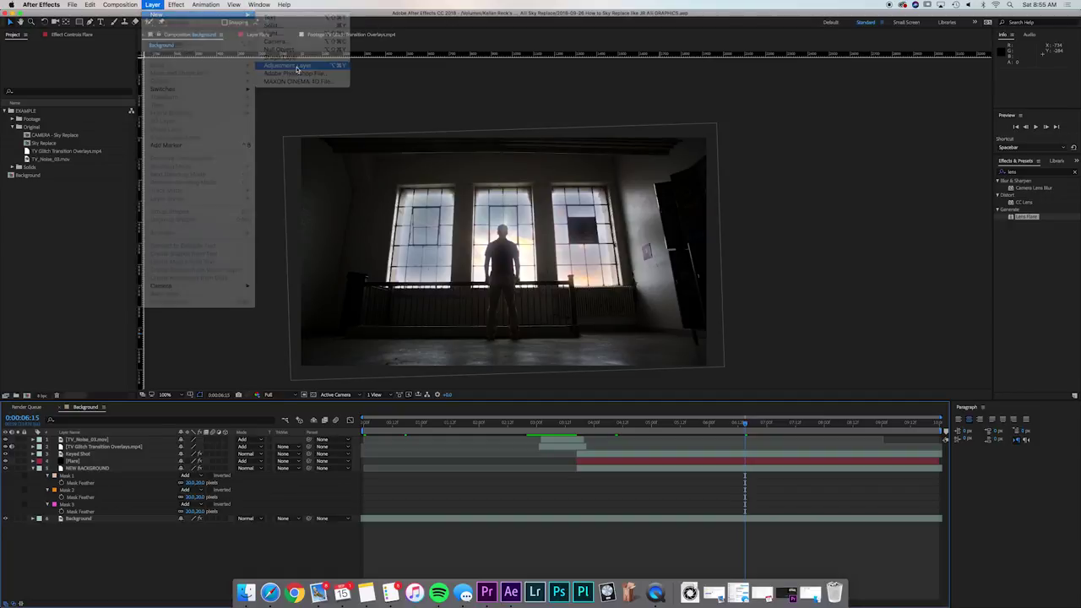
key(Return)
text(Colo)
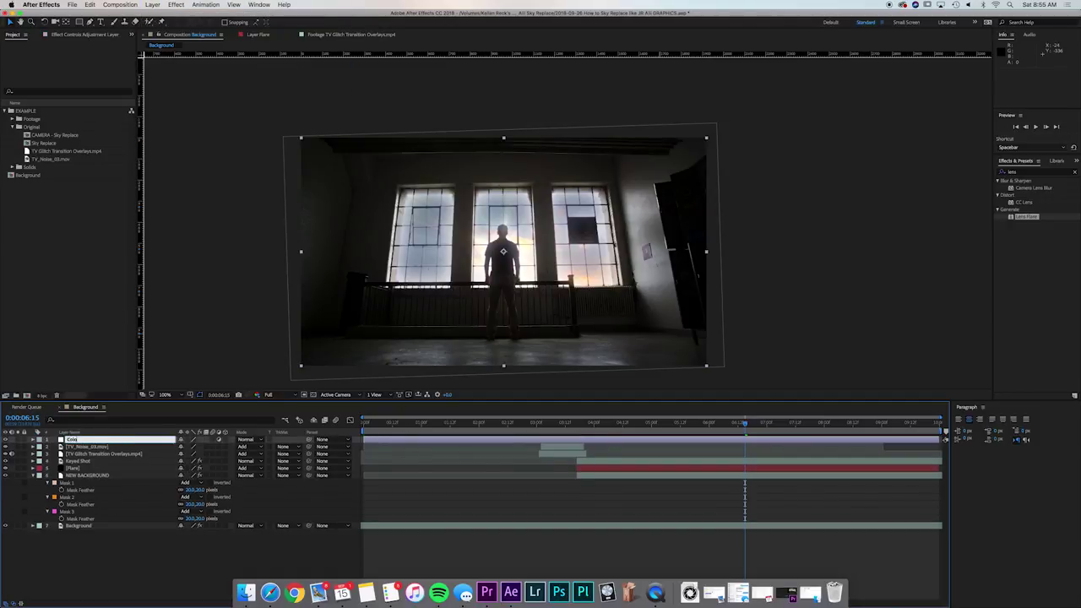
text(r Correct)
key(Return)
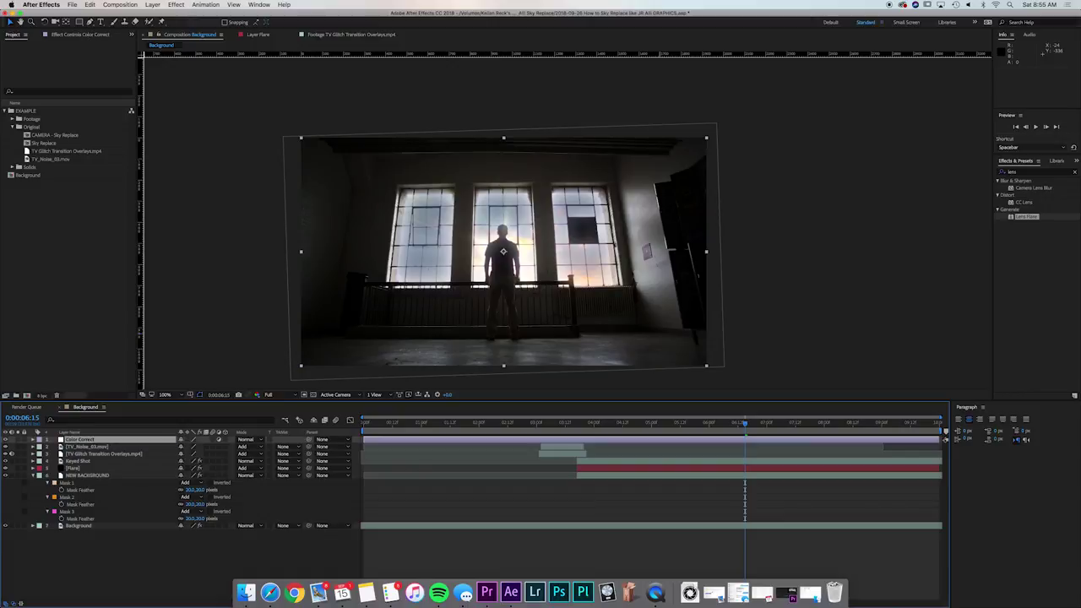
drag(79, 444, 77, 461)
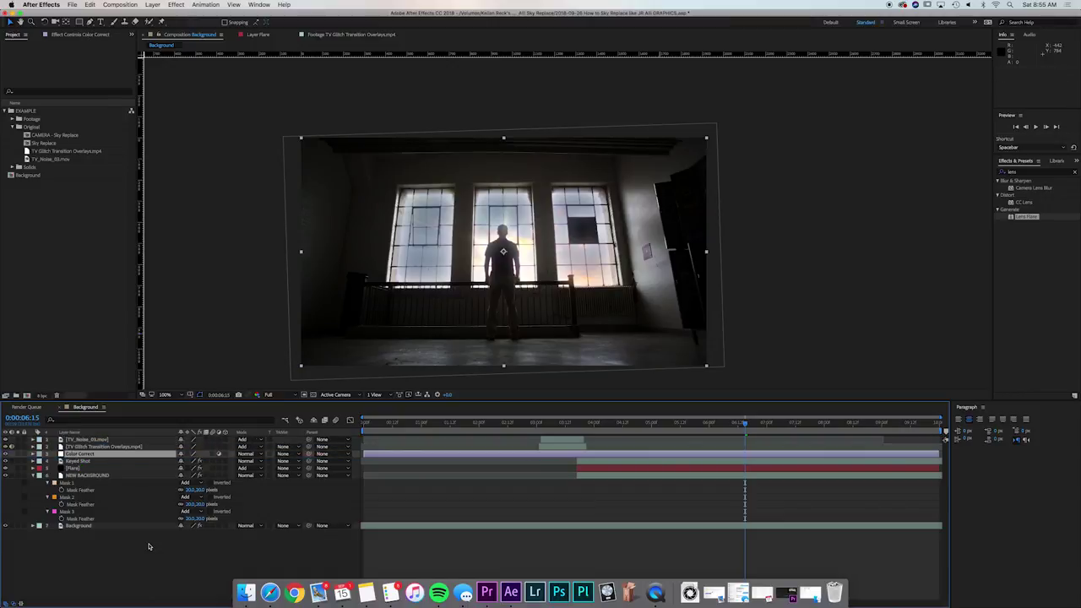
key(F2)
click(1018, 172)
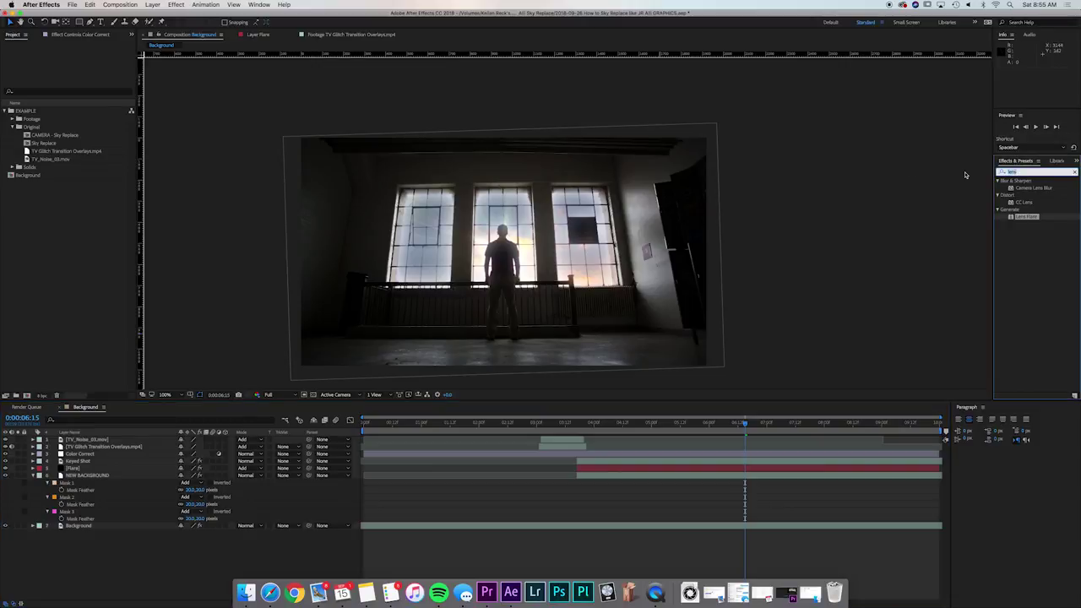
Step: Apply Lumetri Color to the Color Correct layer and expand Basic Correction
text(lumet)
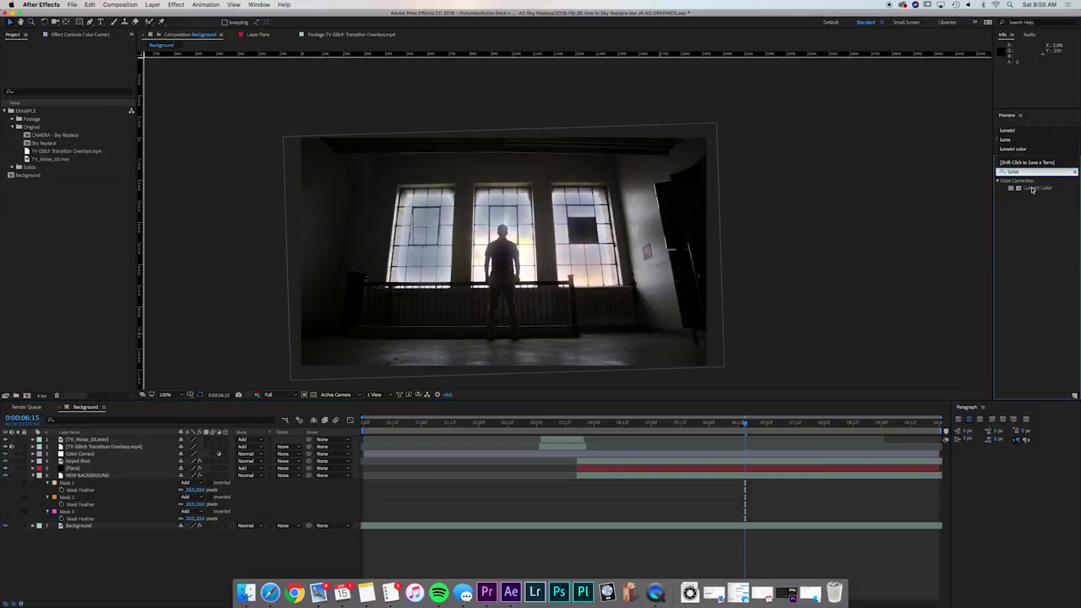
drag(1031, 190, 89, 456)
click(43, 136)
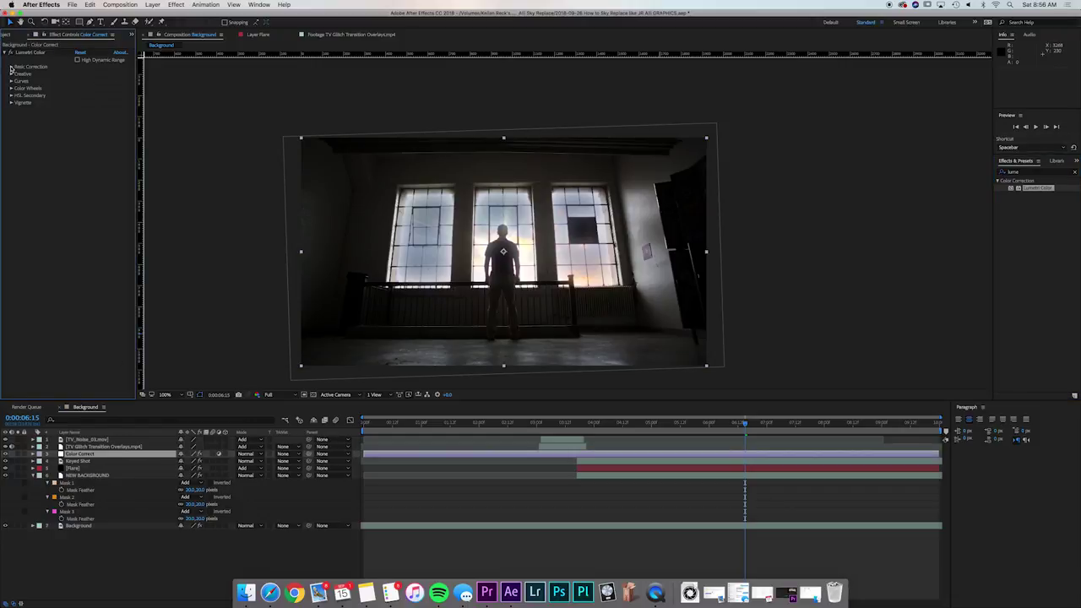
click(10, 67)
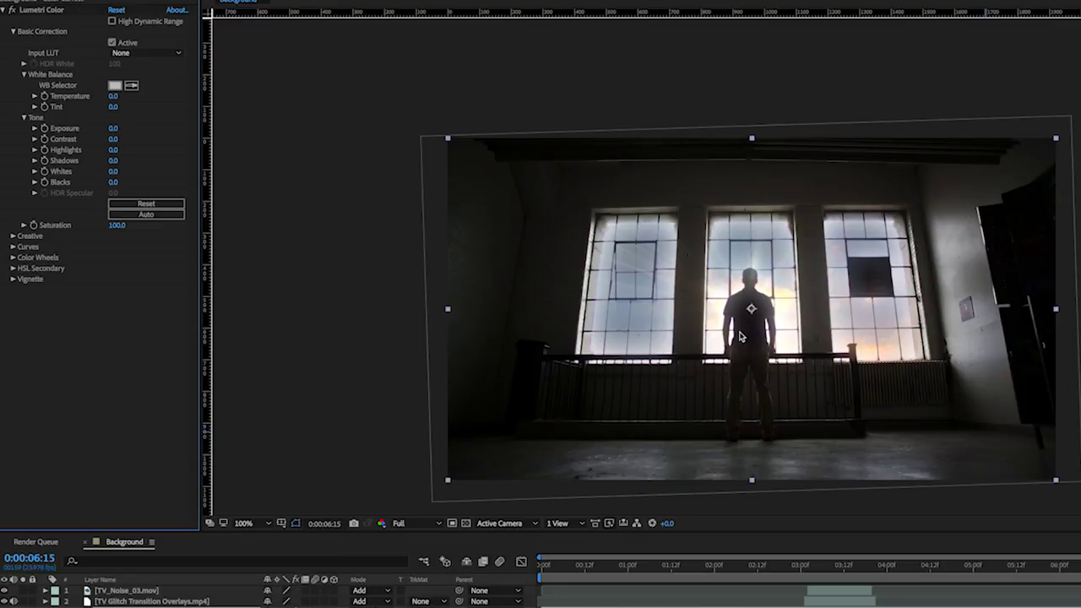
Step: Set Lumetri Temperature to 20, Tint to 5 and Contrast to 10
click(114, 96)
key(Return)
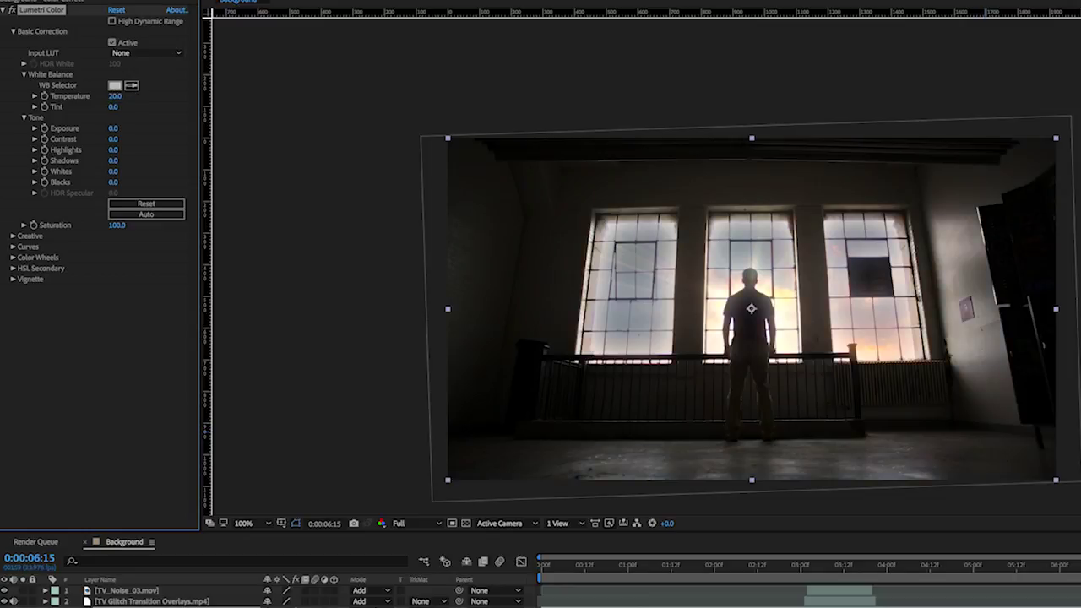
click(114, 106)
text(5)
key(Return)
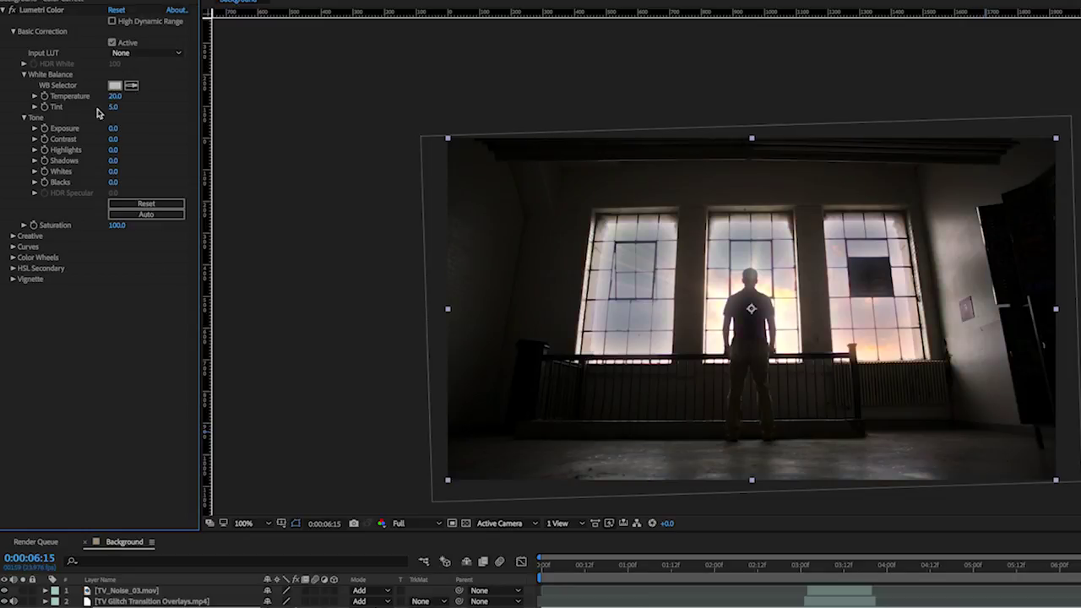
click(112, 138)
text(10)
key(Return)
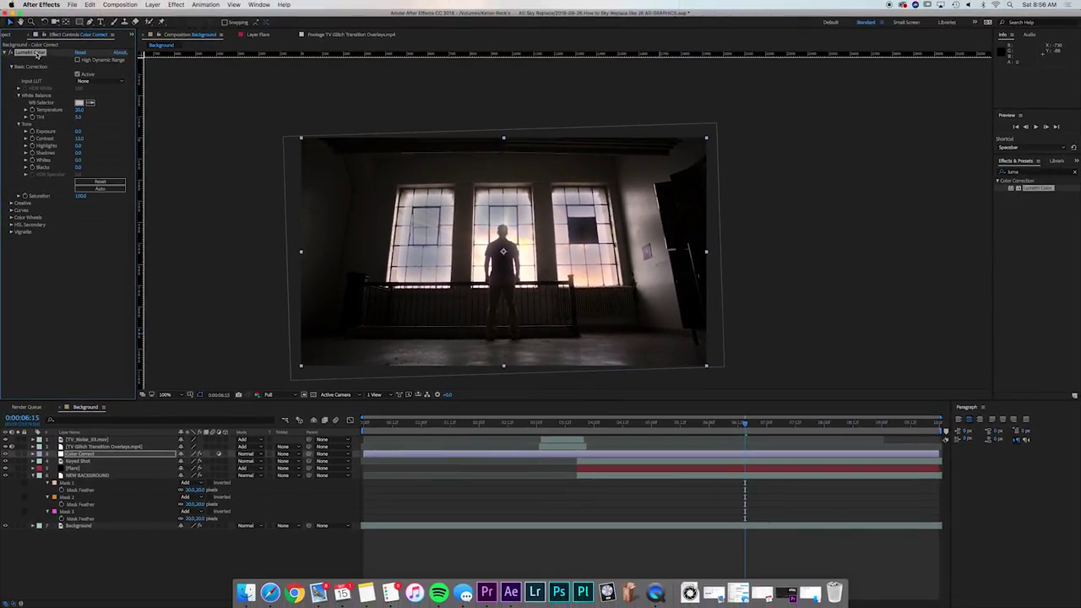
click(216, 534)
click(577, 422)
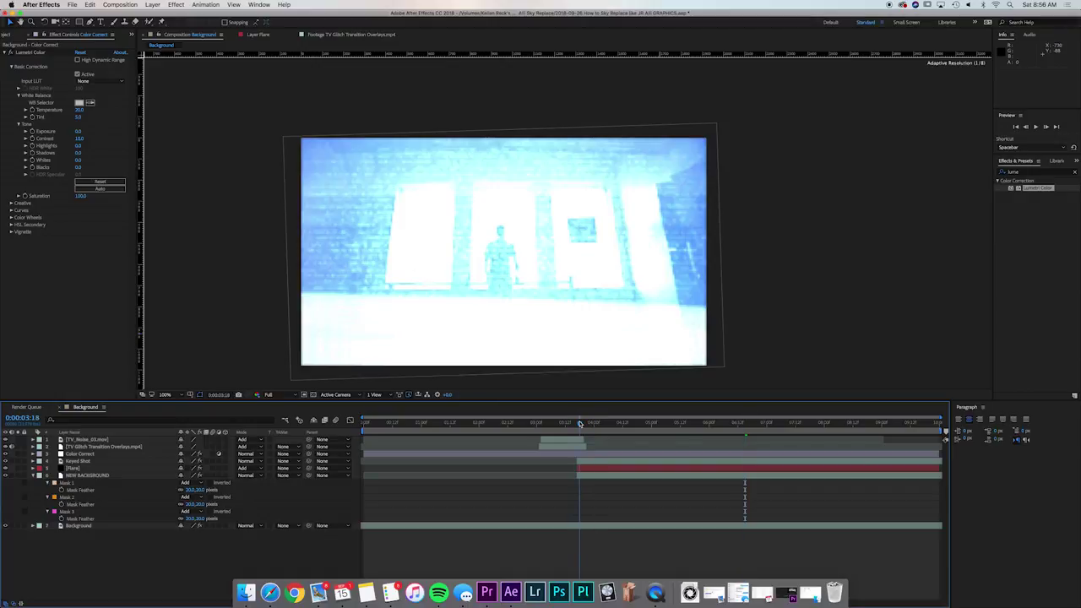
click(591, 454)
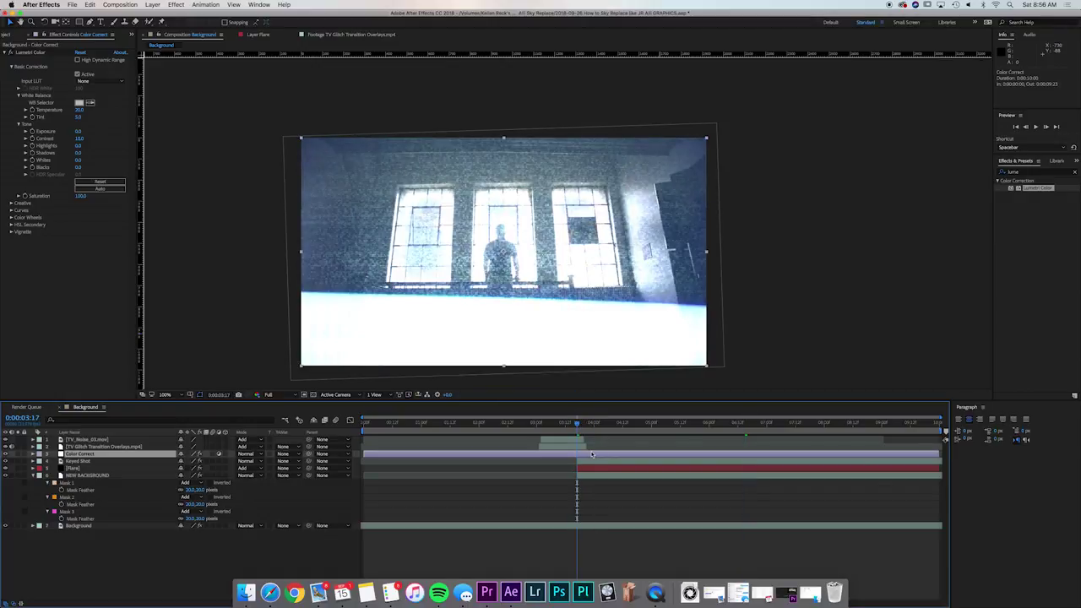
drag(577, 422, 651, 437)
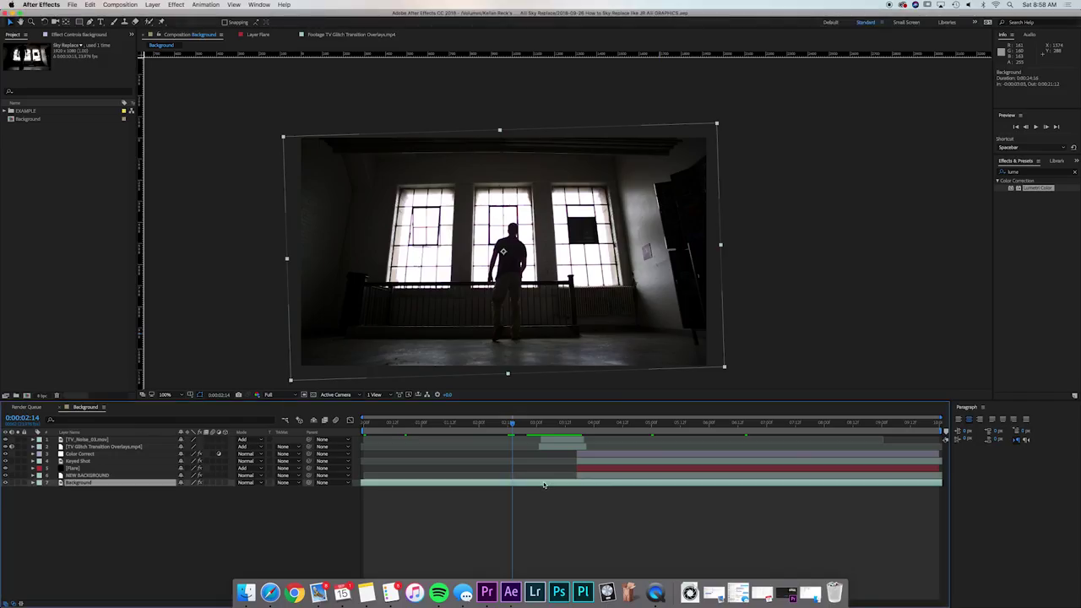
Step: Duplicate the Background layer and rename the copy Glitched Background
key(super+d)
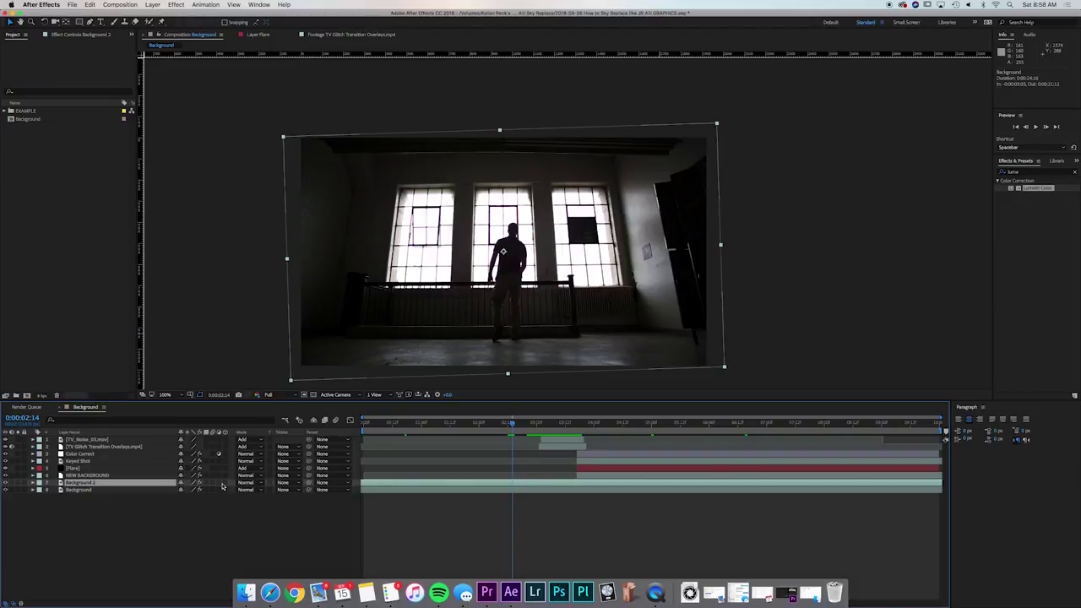
key(Return)
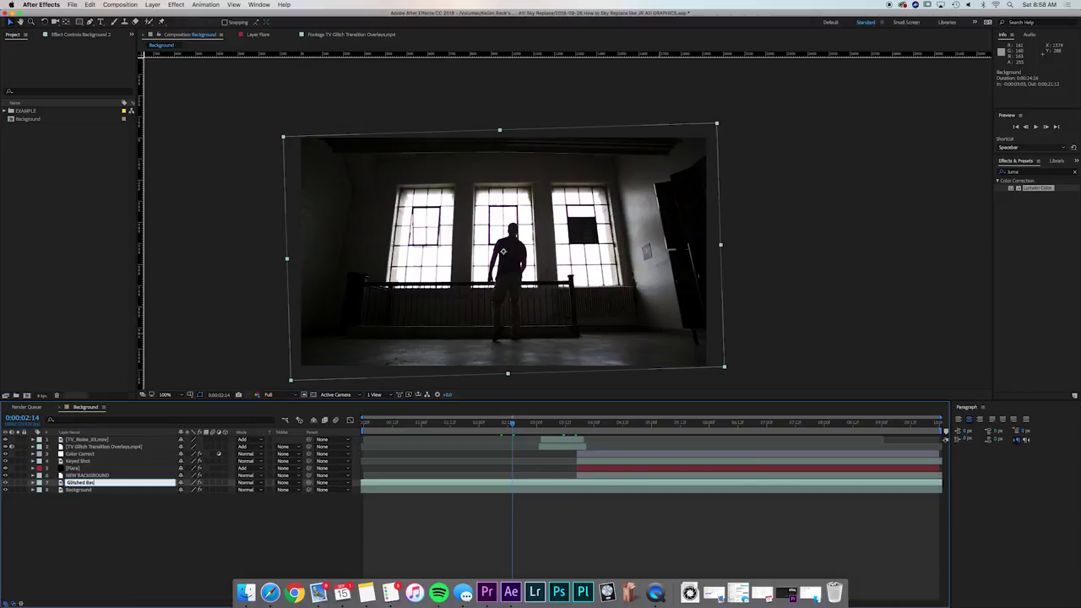
text(Glitched Background)
key(Return)
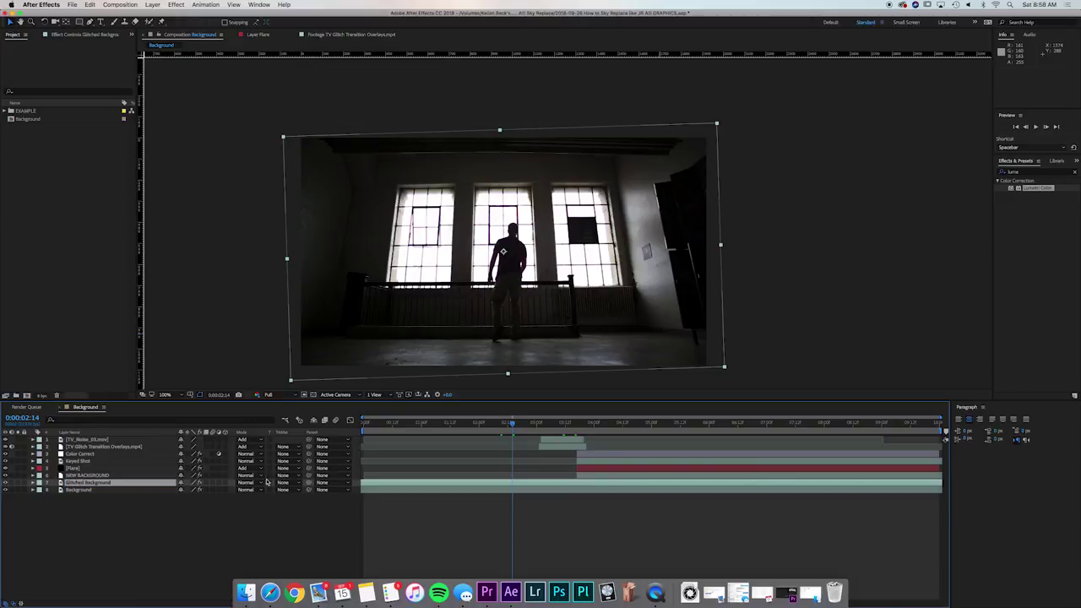
Step: Trim Glitched Background to run from 0:00:03:13 to 0:00:03:18
mouse_move(563, 425)
mouse_down()
mouse_move(587, 428)
mouse_move(568, 429)
mouse_up()
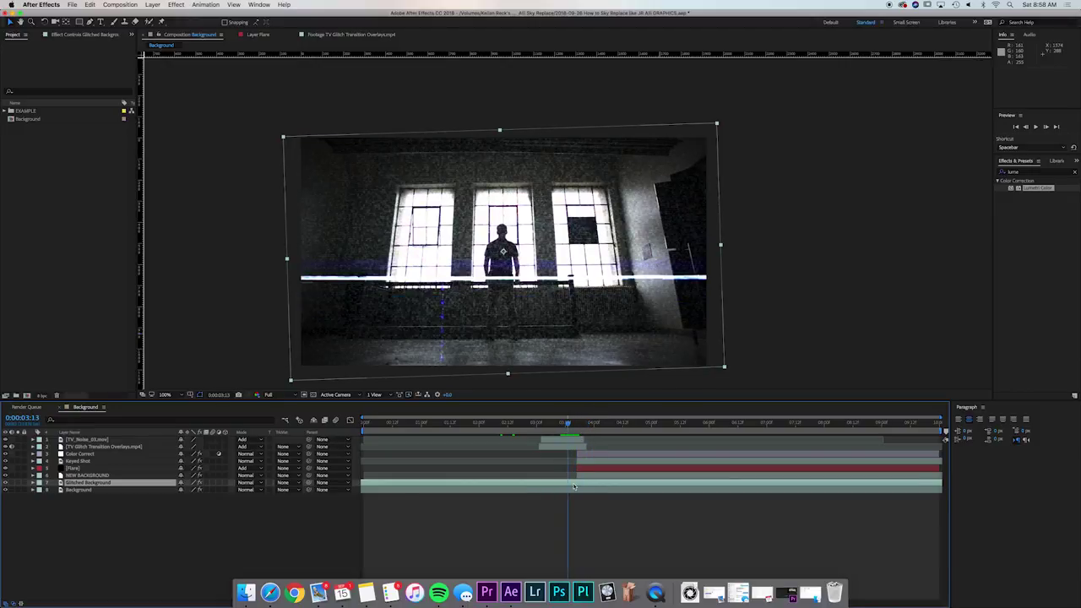
key(alt+bracketleft)
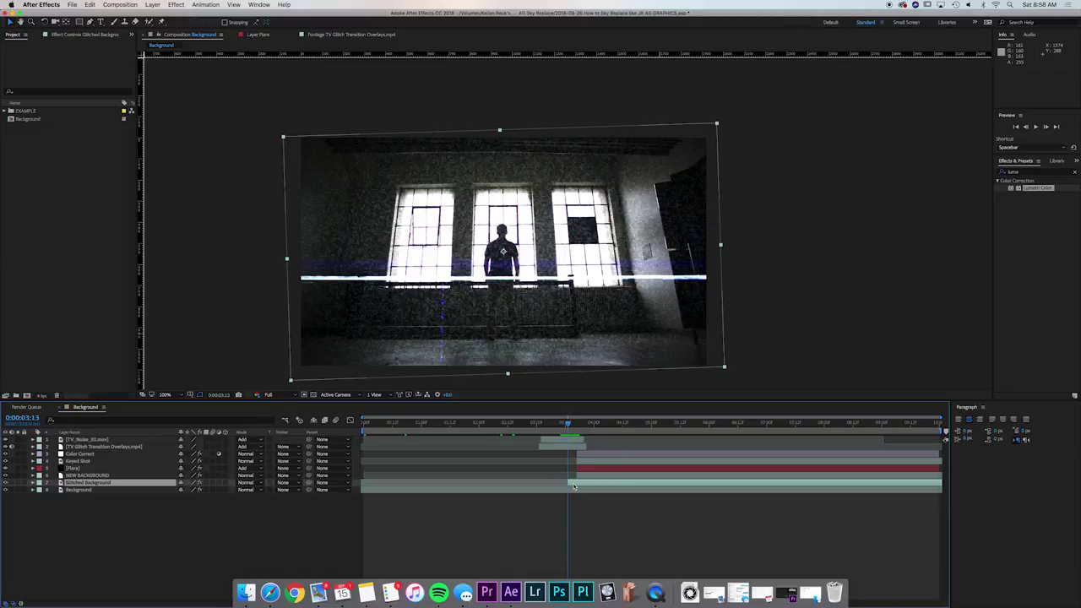
drag(575, 428, 585, 432)
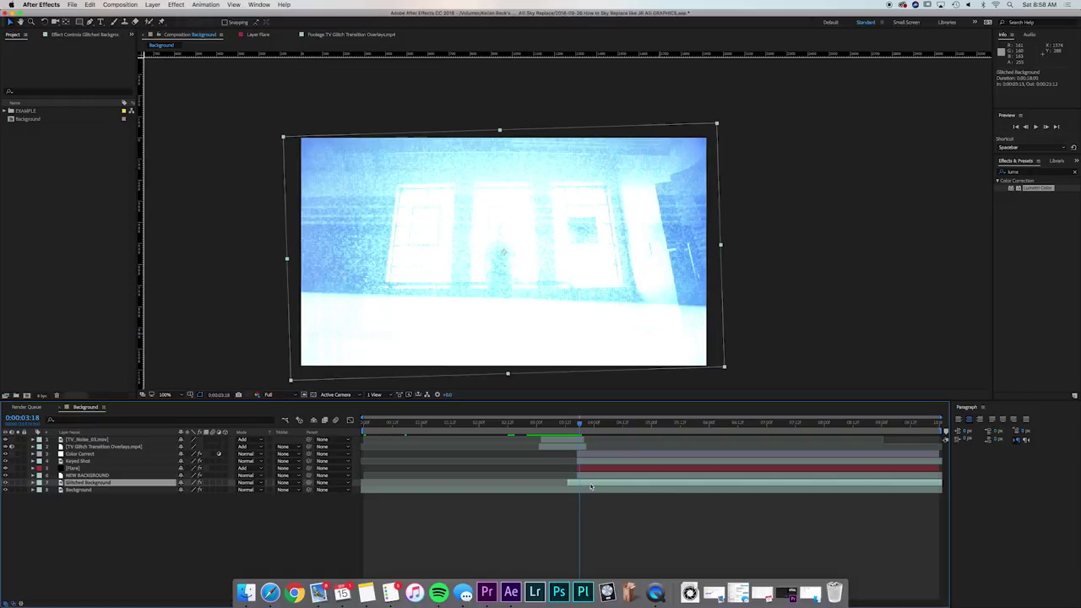
key(alt+bracketright)
Step: Apply Arithmetic to Glitched Background with Operator Max and Red Value 255
key(Page_Up)
key(Page_Up)
key(Page_Up)
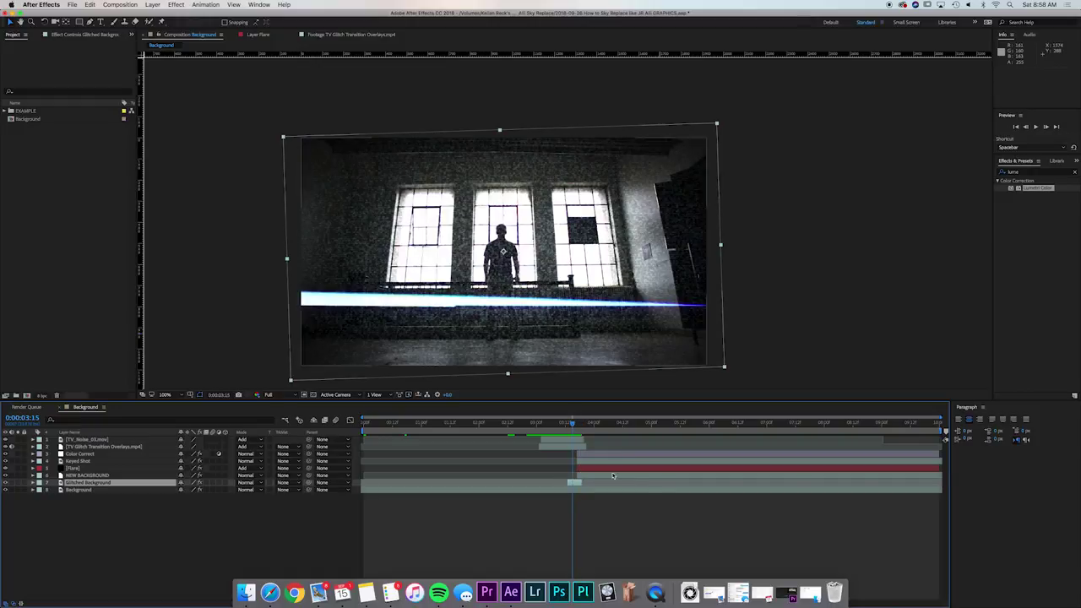
key(F2)
click(1026, 171)
text(arith)
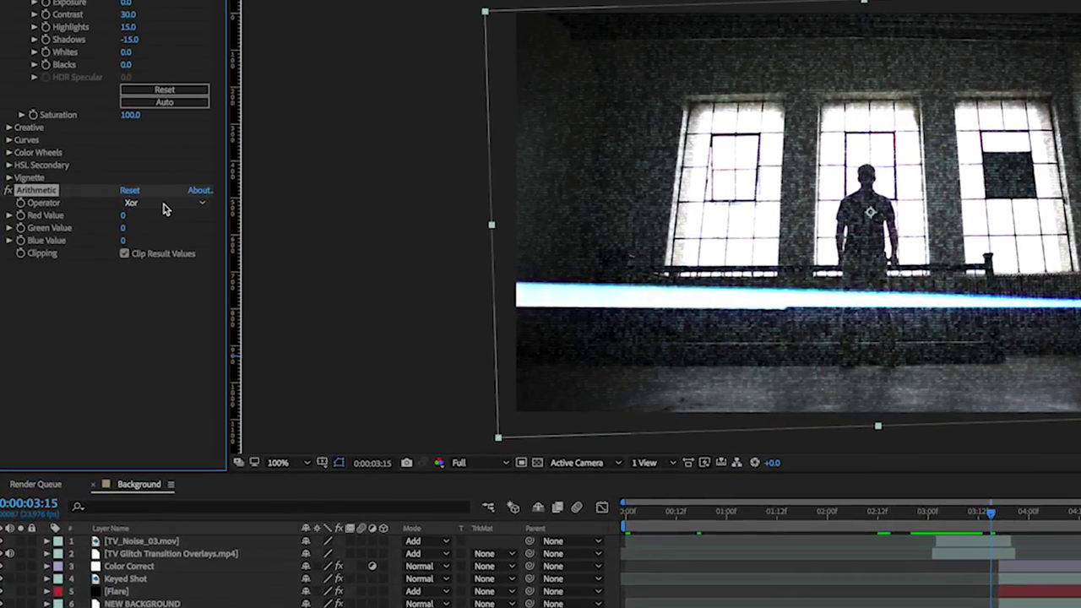
click(164, 205)
click(174, 319)
drag(134, 217, 443, 250)
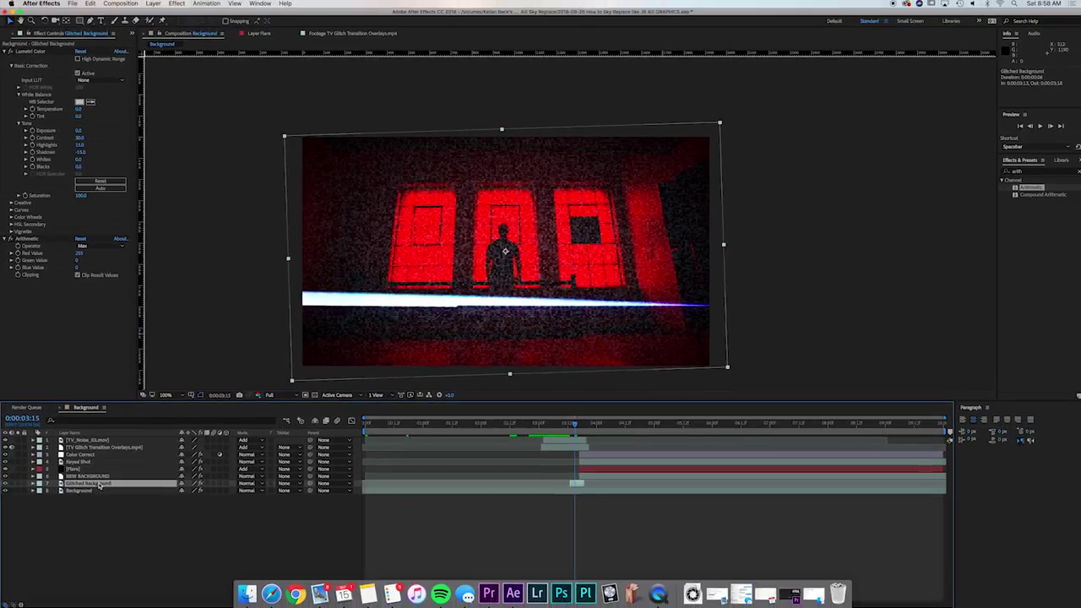
Step: Lower the Glitched Background layer's opacity to 15% and nudge it slightly right
key(t)
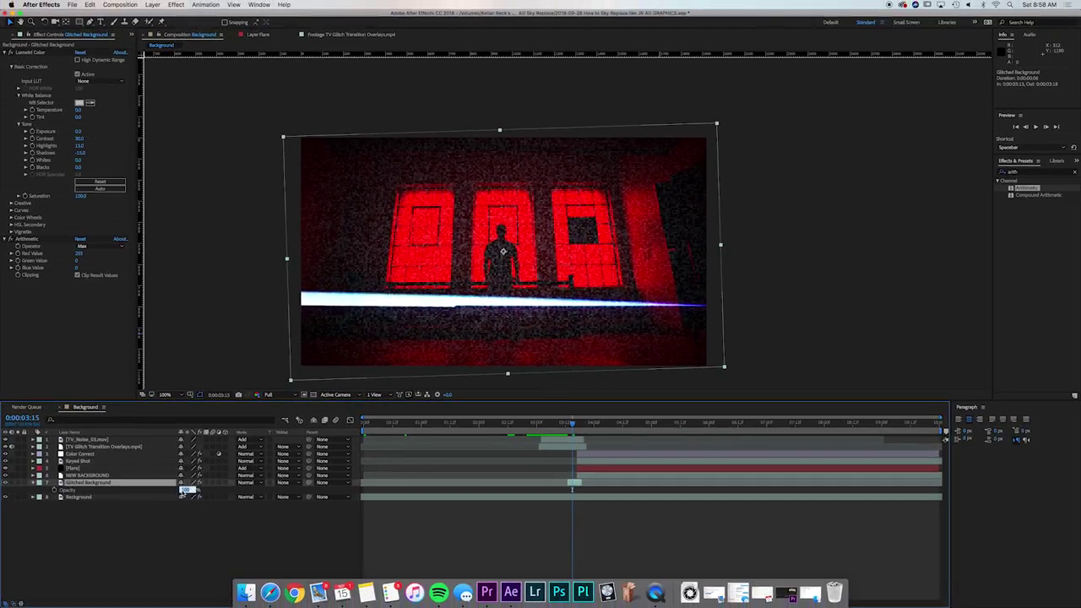
key(Return)
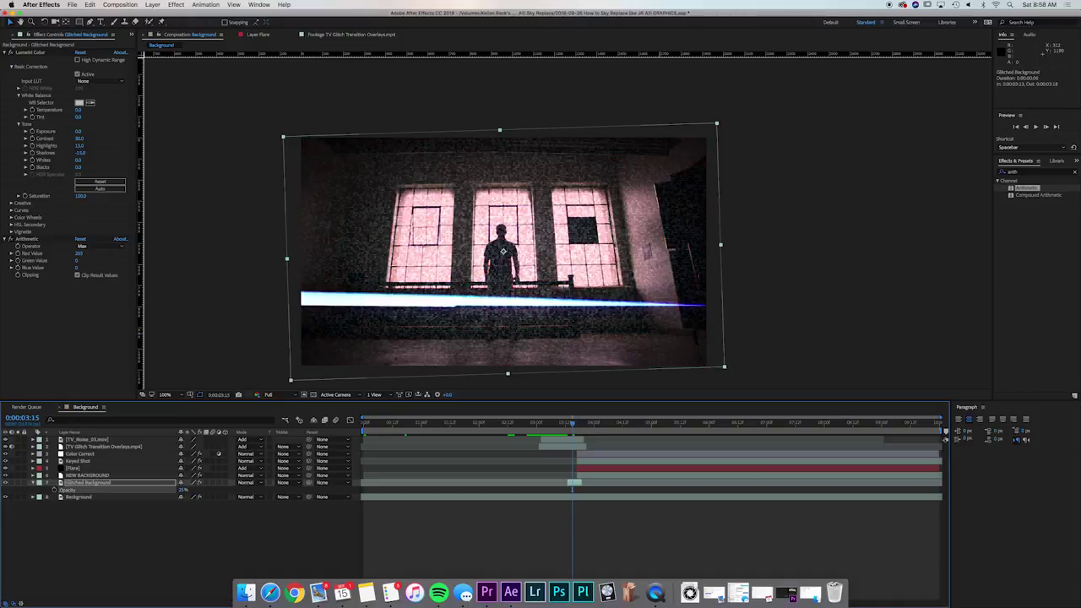
click(189, 528)
click(92, 482)
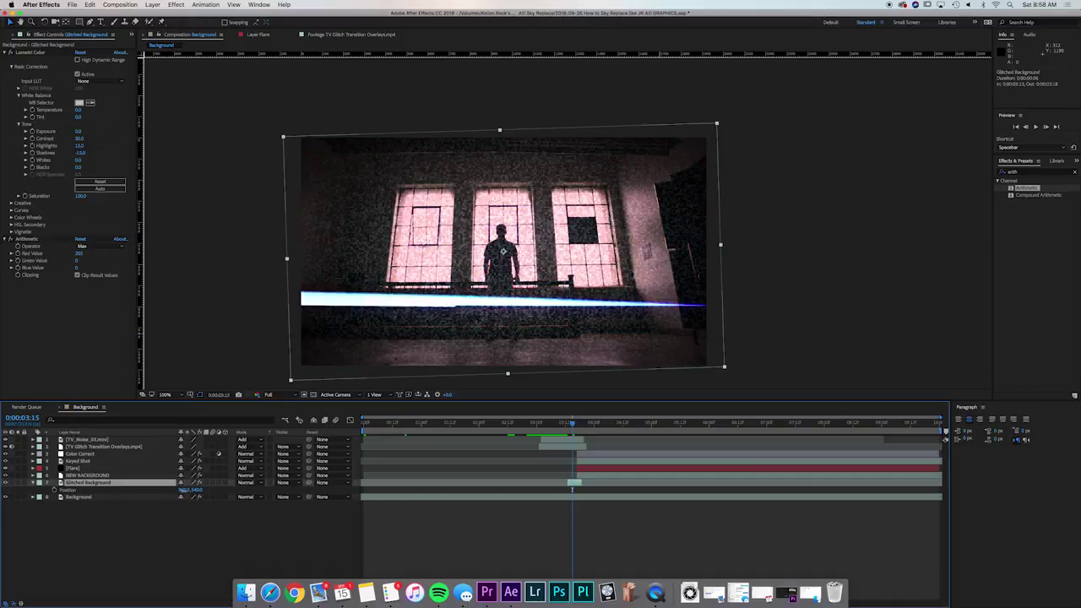
mouse_move(184, 489)
mouse_down()
mouse_move(210, 490)
mouse_move(189, 489)
mouse_up()
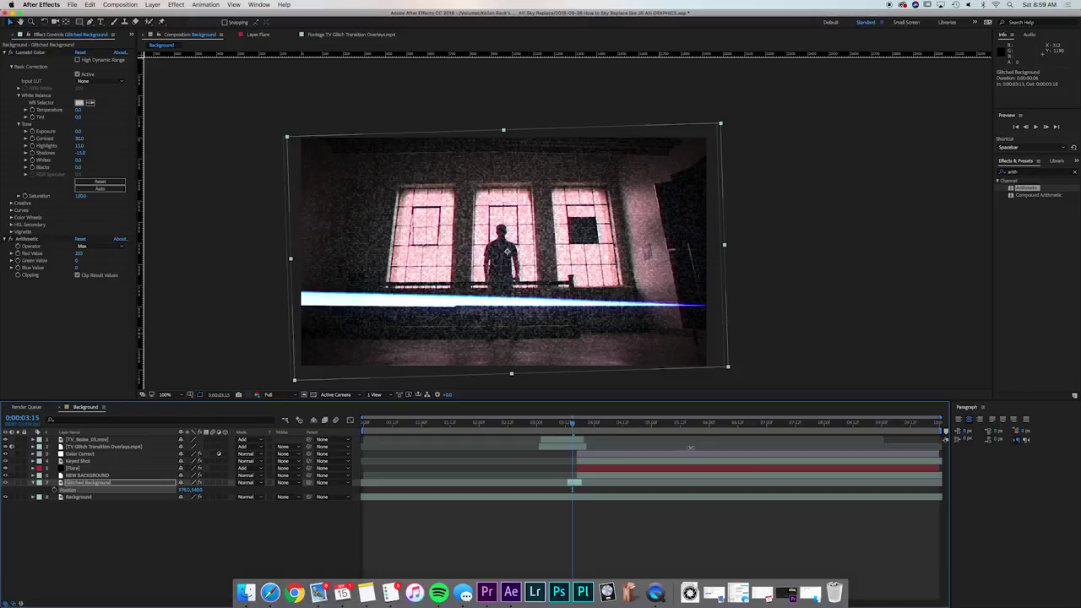
Step: Keyframe small left, right and downward position jolts on each frame from 3:13 to 3:18, then preview
click(567, 424)
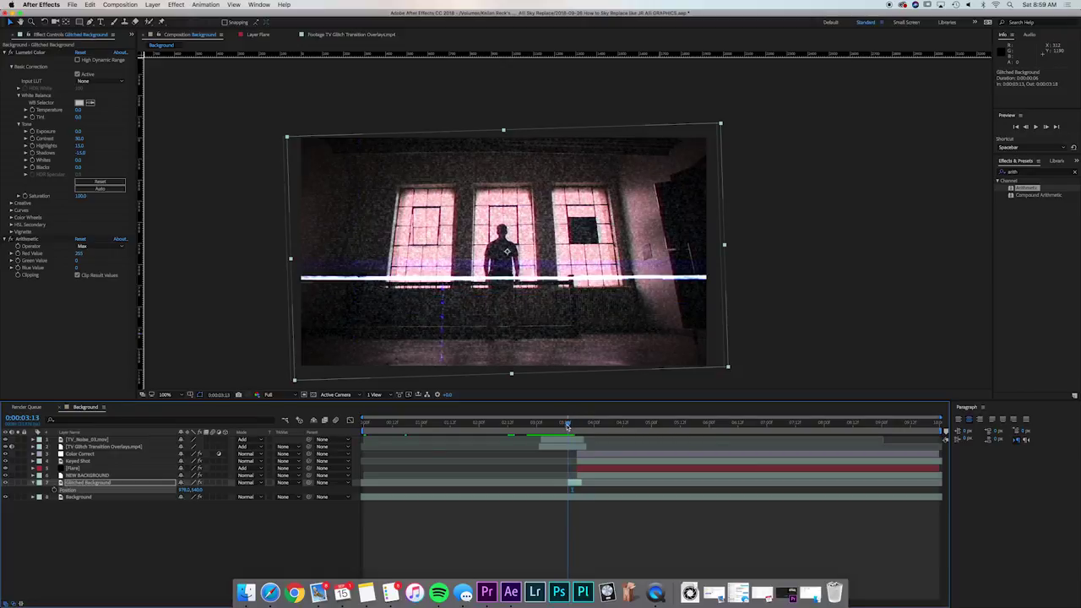
drag(187, 492, 174, 492)
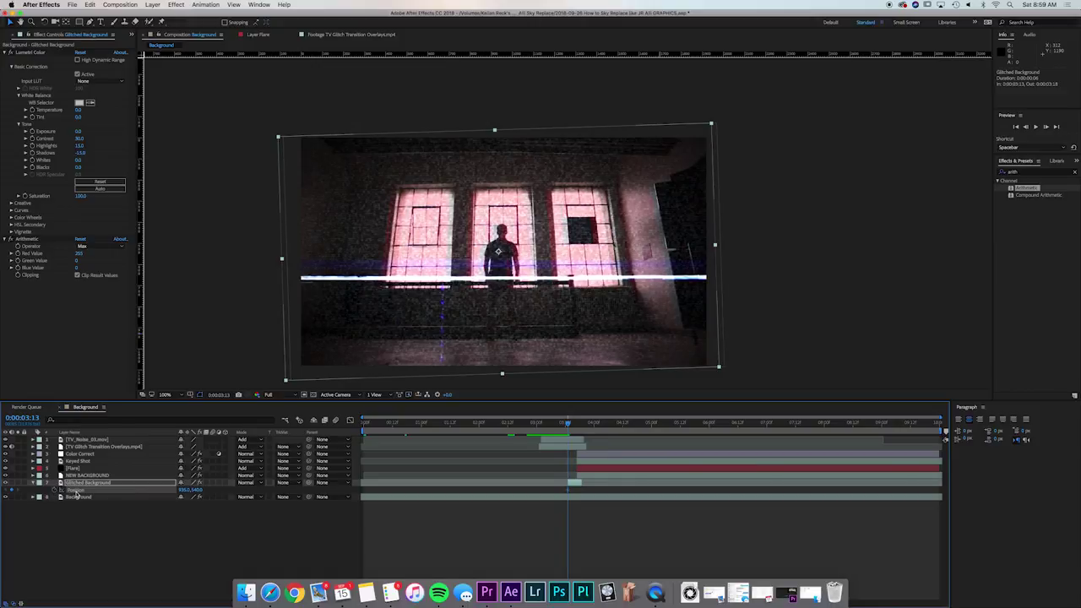
key(Page_Down)
drag(182, 491, 208, 489)
key(Page_Down)
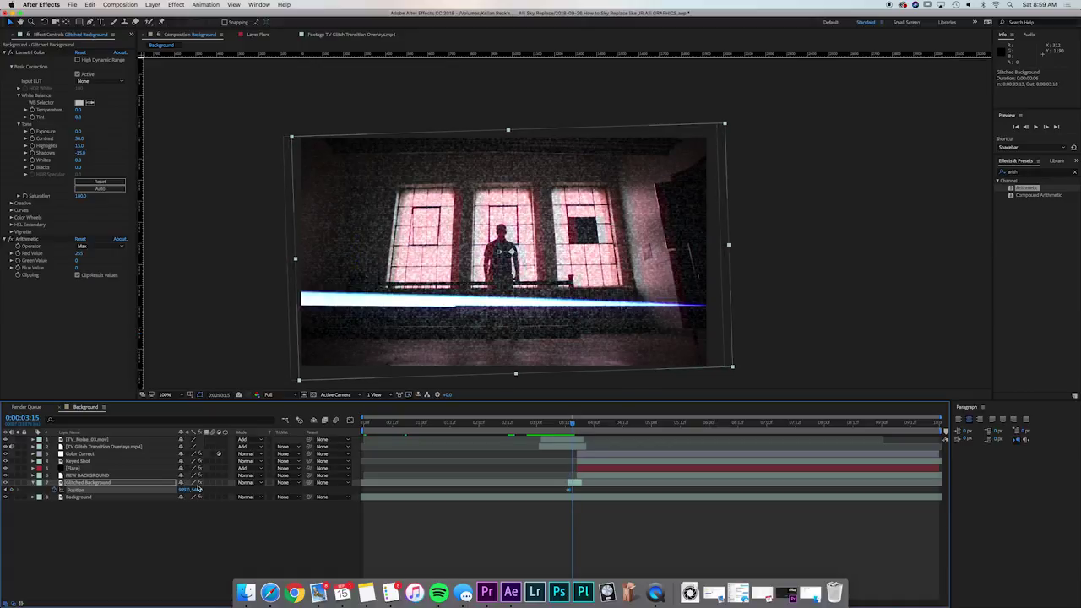
drag(198, 490, 172, 494)
key(Page_Down)
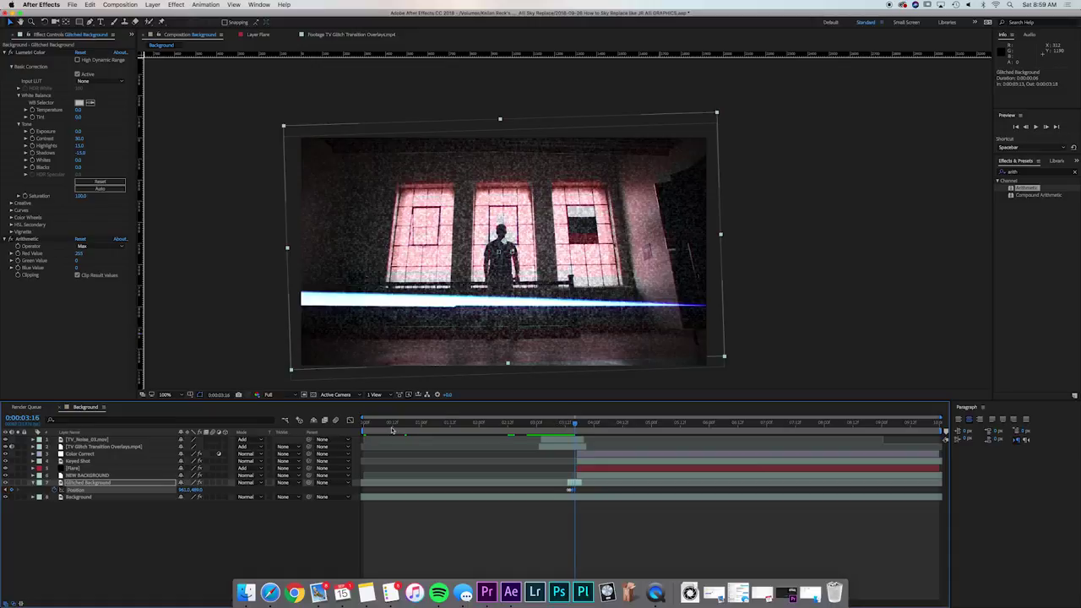
drag(194, 489, 204, 490)
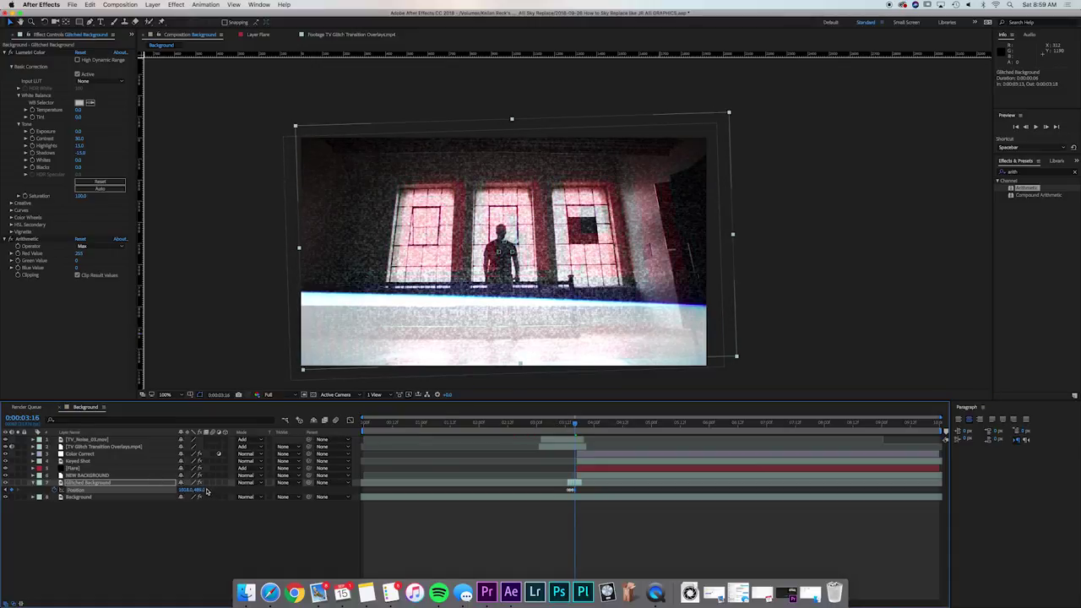
key(Page_Down)
drag(200, 491, 156, 494)
key(Page_Down)
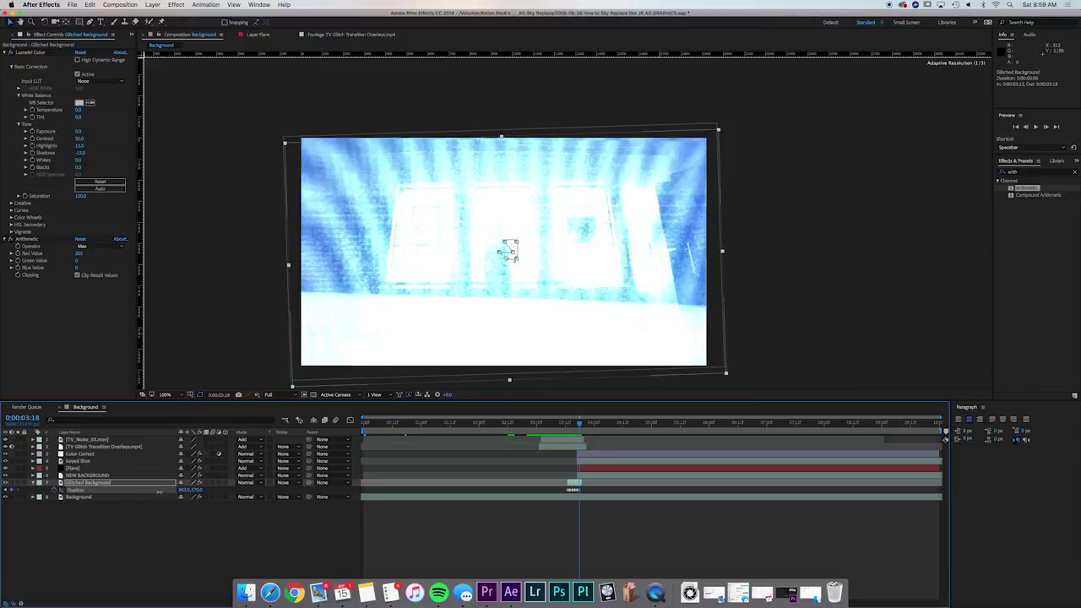
key(Page_Down)
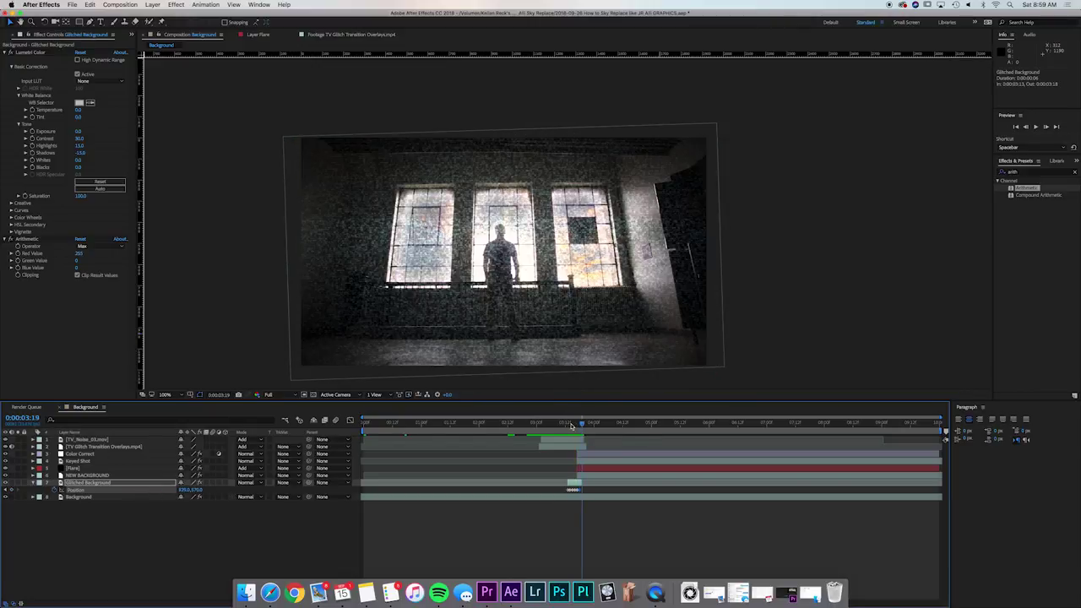
key(space)
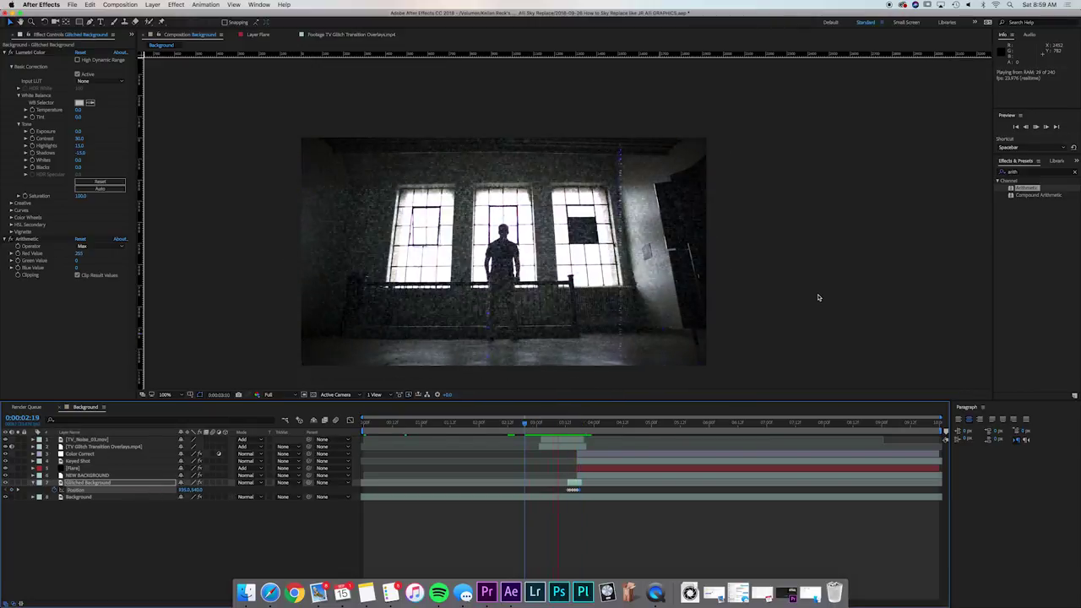
mouse_move(591, 425)
mouse_down()
mouse_move(560, 427)
mouse_move(589, 429)
mouse_up()
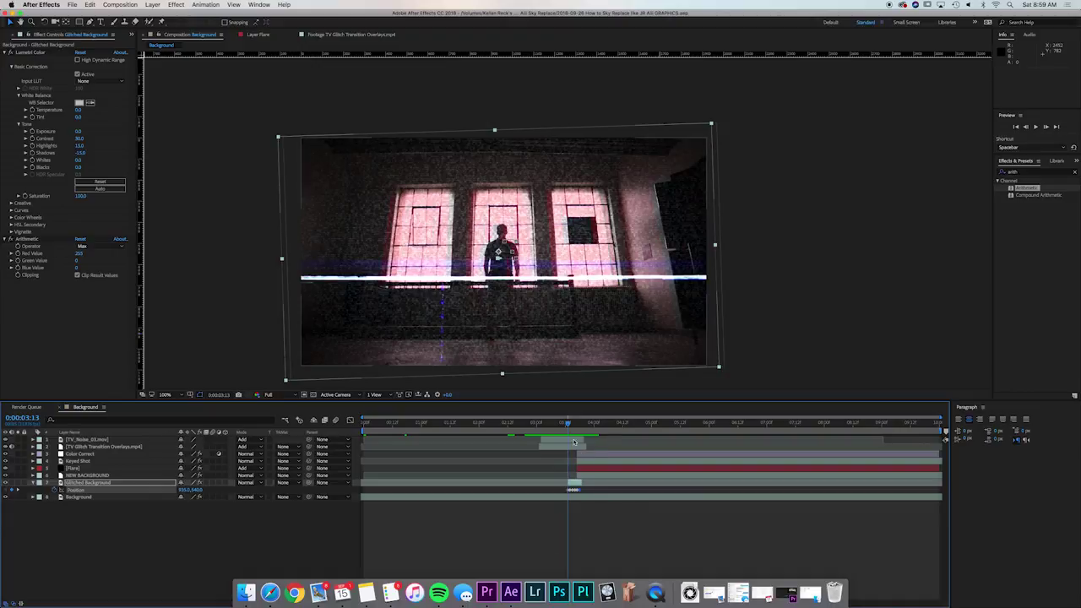
Step: Trim TV_Noise_03 and TV Glitch Transition Overlays to start at 3:13, then preview the composite
click(567, 439)
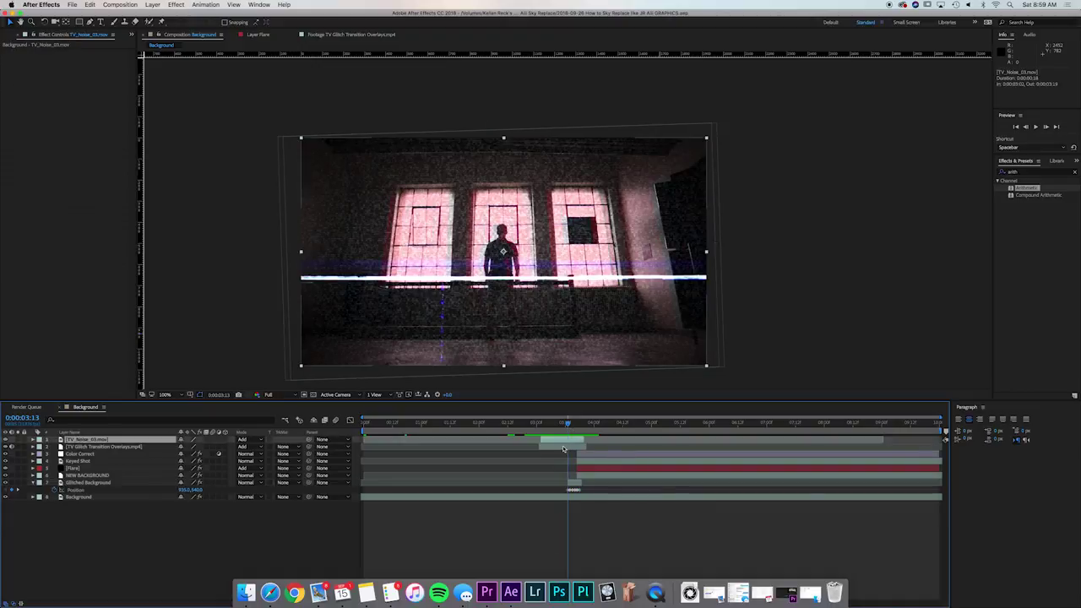
shift+click(563, 448)
key(alt+bracketleft)
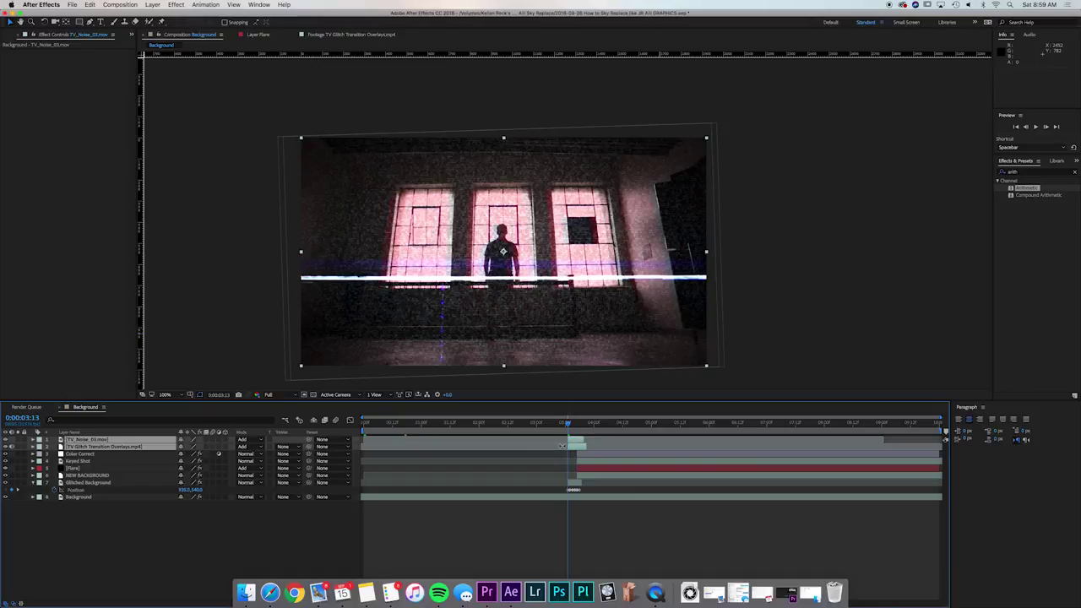
key(space)
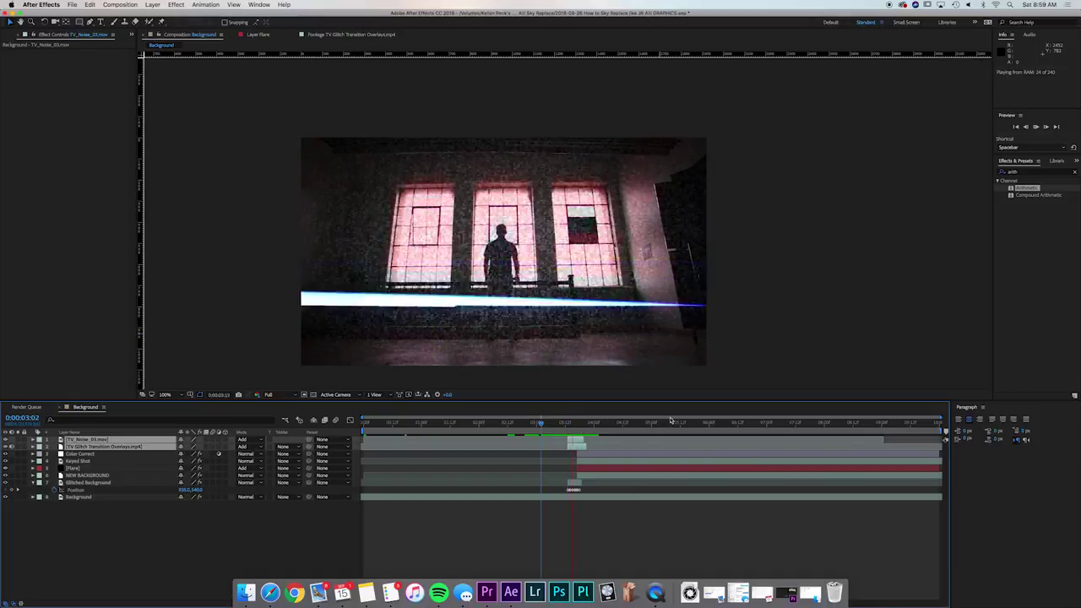
click(564, 439)
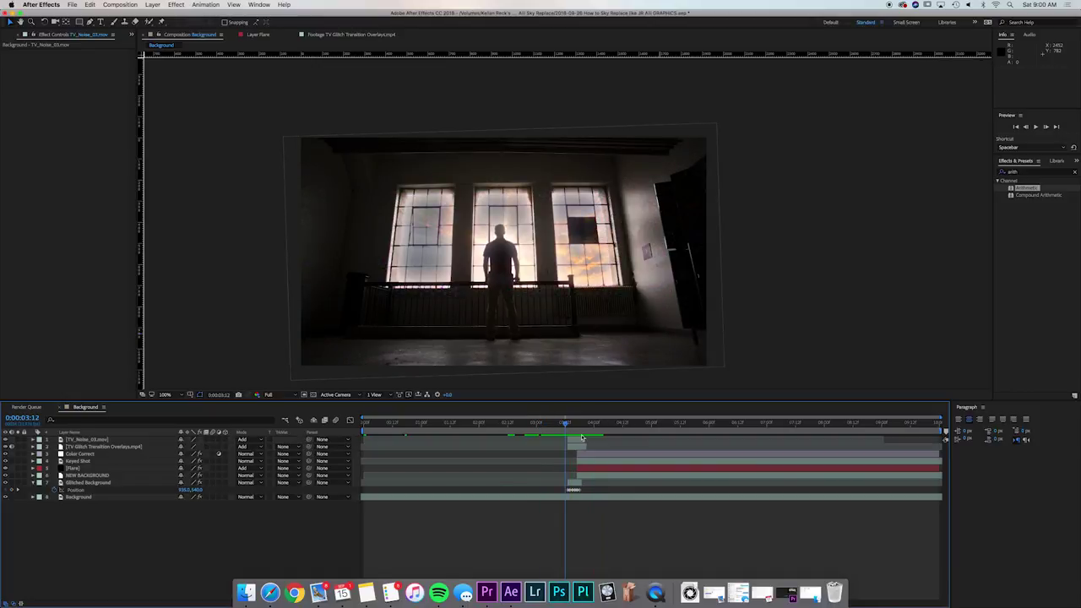
key(space)
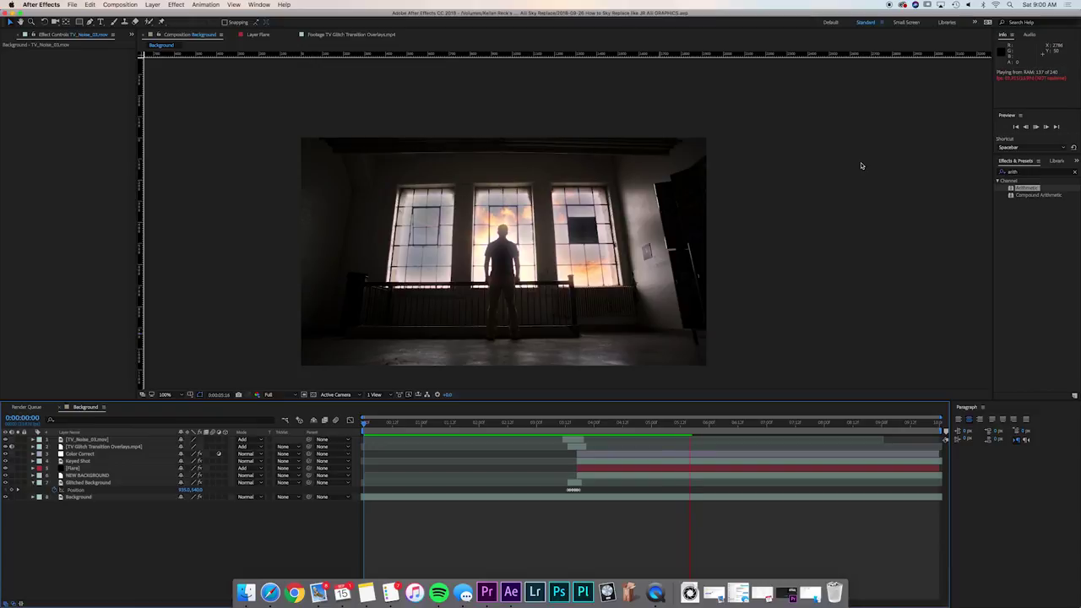
scroll(505, 236, up, 1)
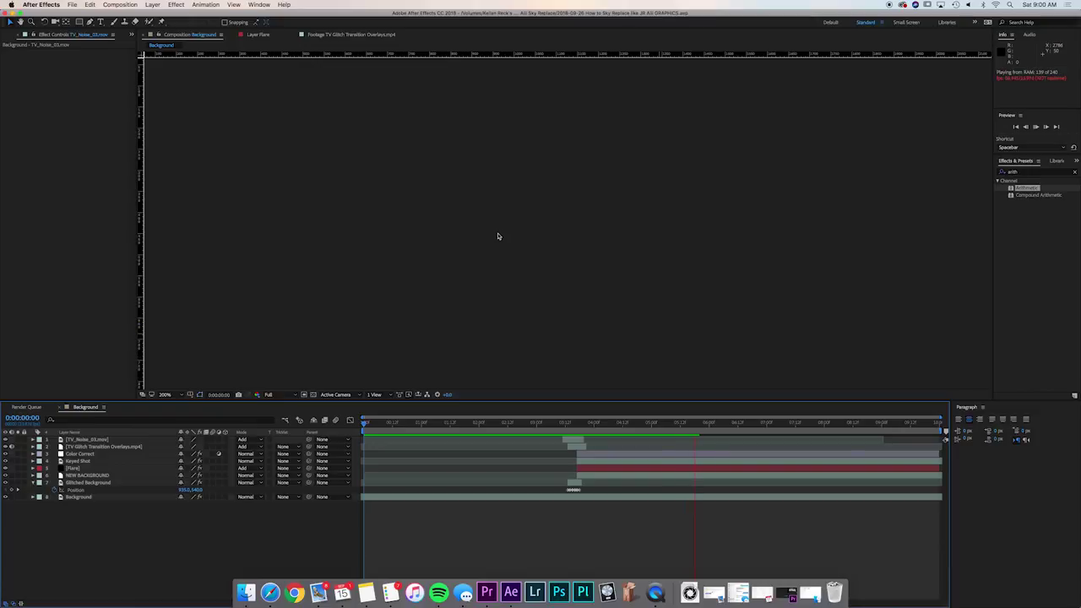
scroll(489, 232, up, 2)
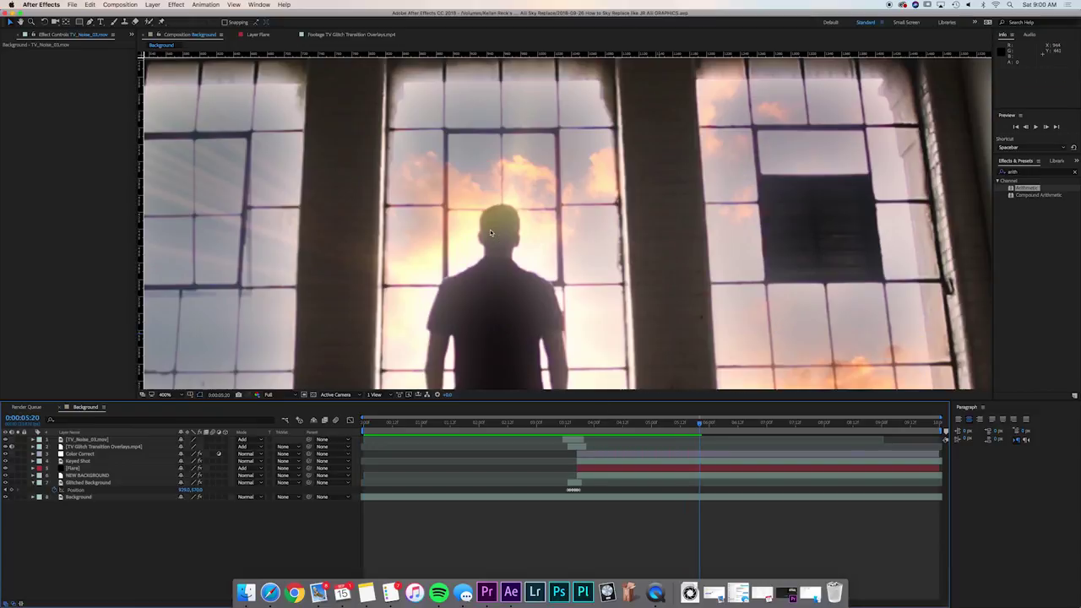
drag(653, 426, 621, 439)
key(space)
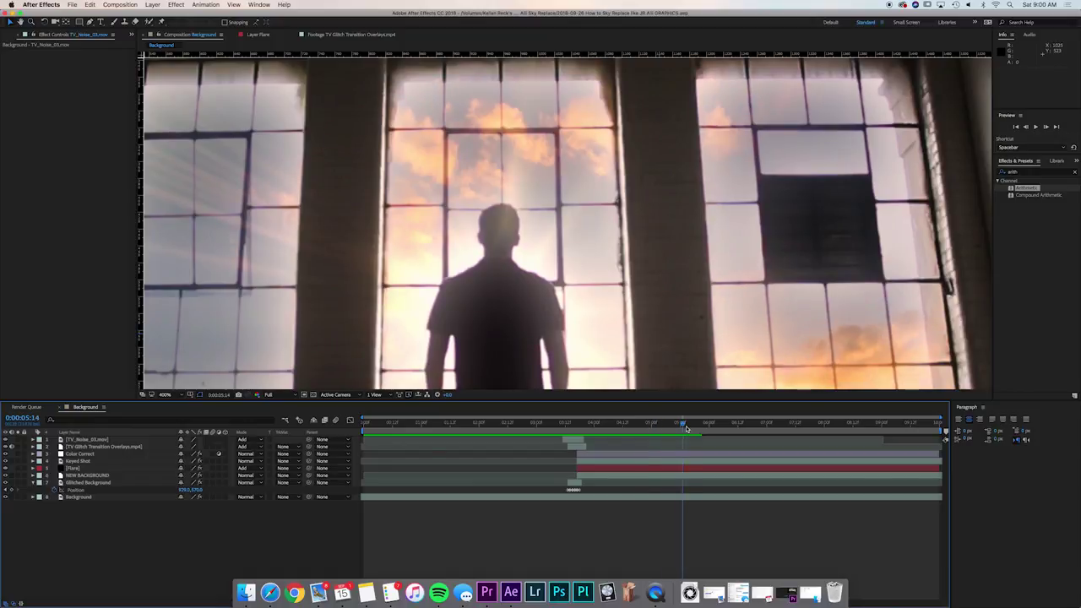
click(669, 434)
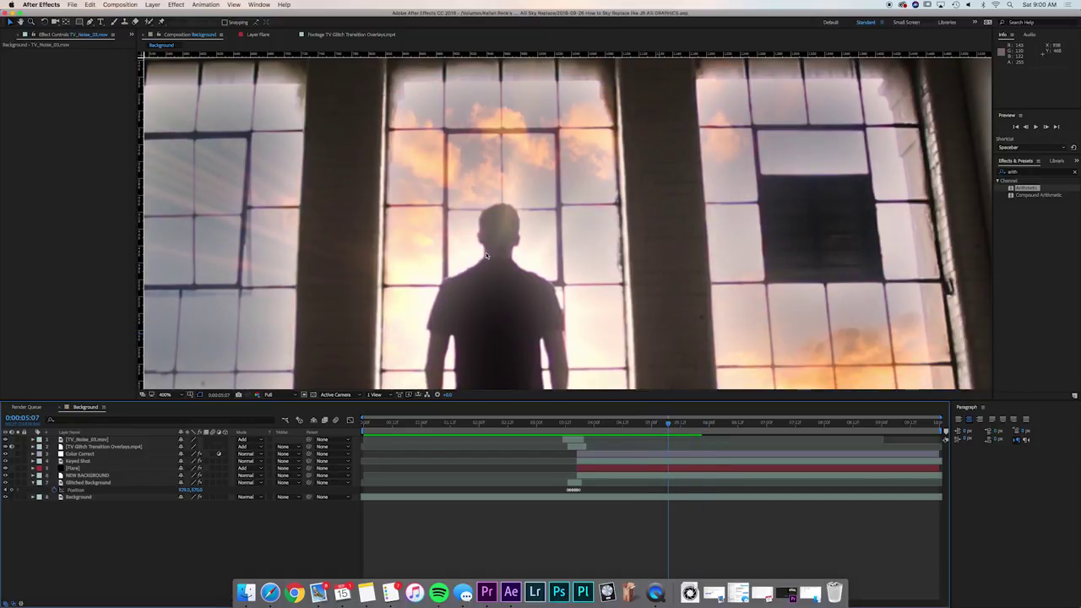
scroll(490, 297, down, 8)
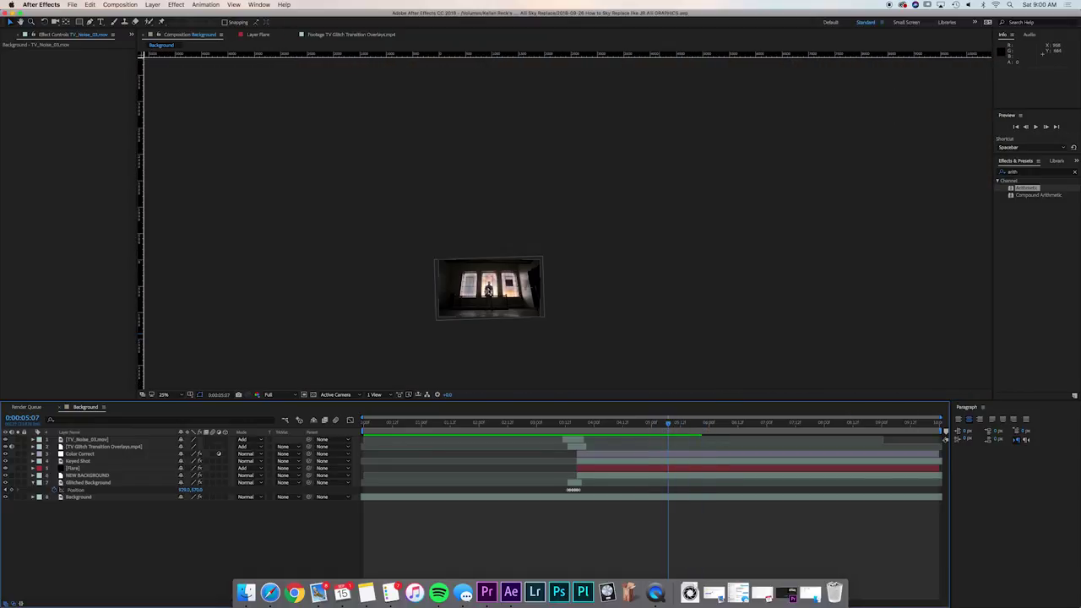
scroll(492, 281, up, 2)
scroll(487, 296, up, 2)
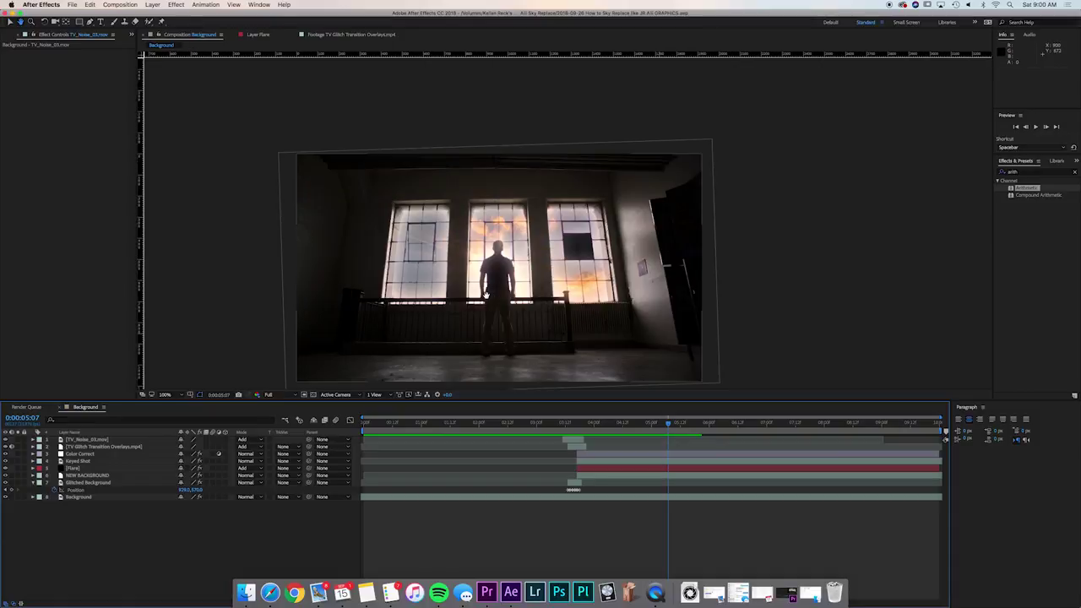
scroll(487, 296, up, 1)
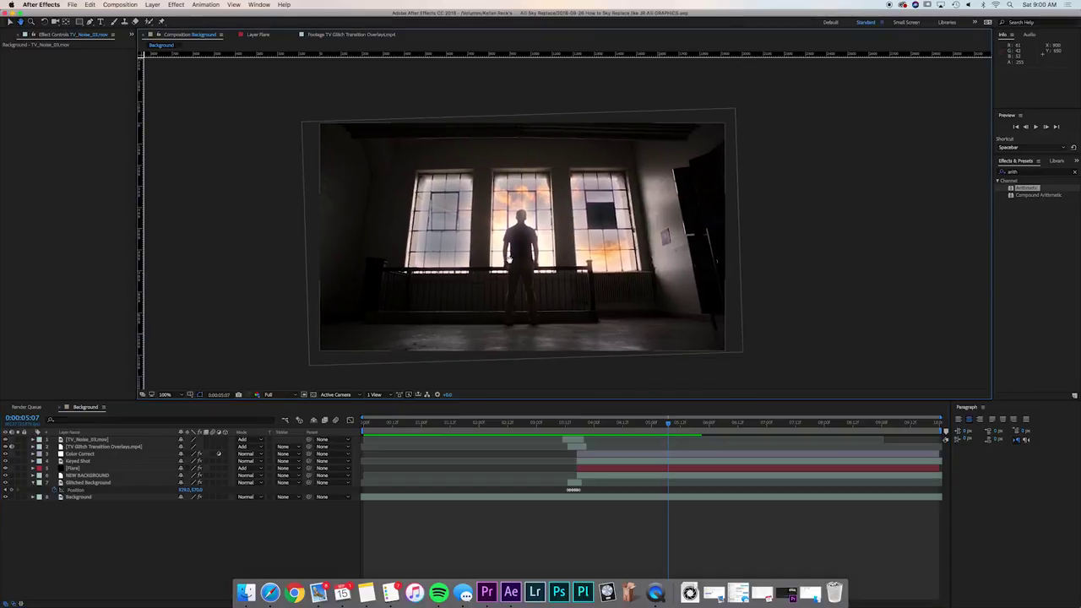
click(93, 496)
Step: Duplicate the Background layer as Head and move it up under Color Correct
key(ctrl+d)
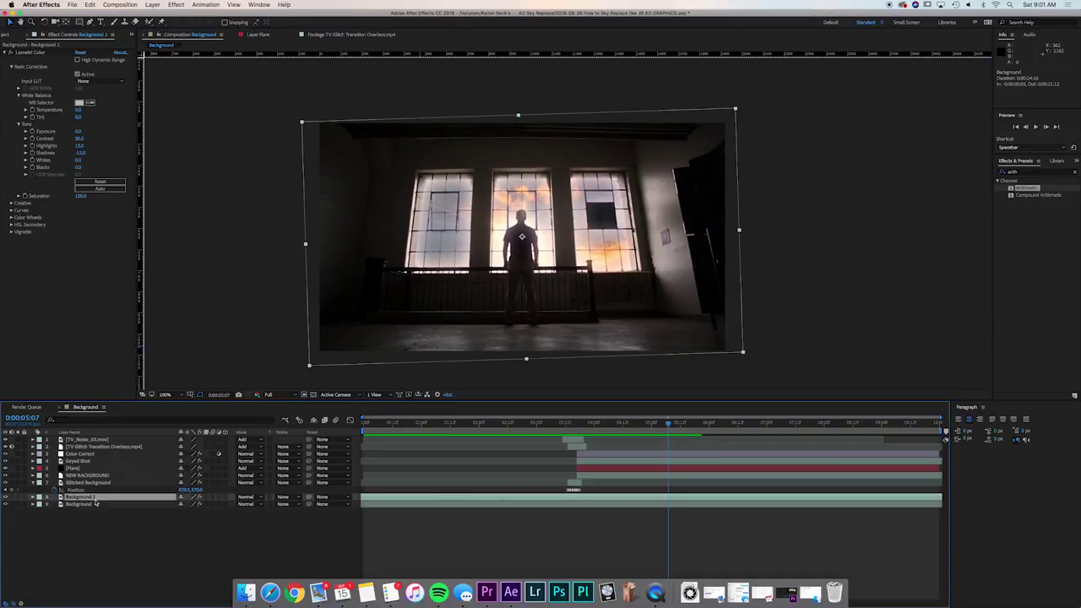
key(Return)
key(Return)
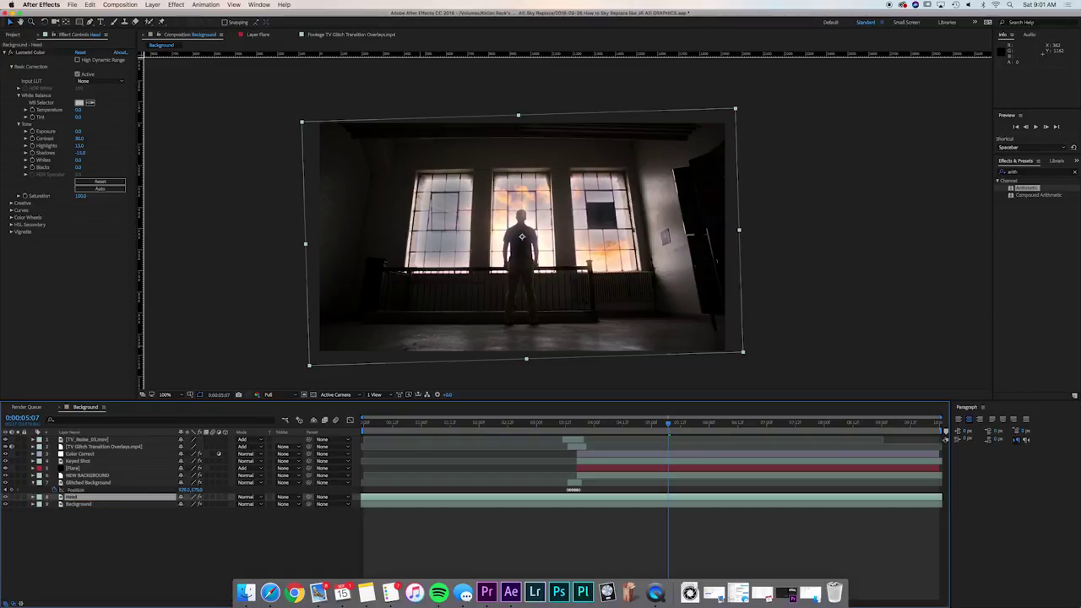
drag(71, 499, 81, 460)
Step: Trim the Head layer to start at the glitch frame around 3:17
click(572, 424)
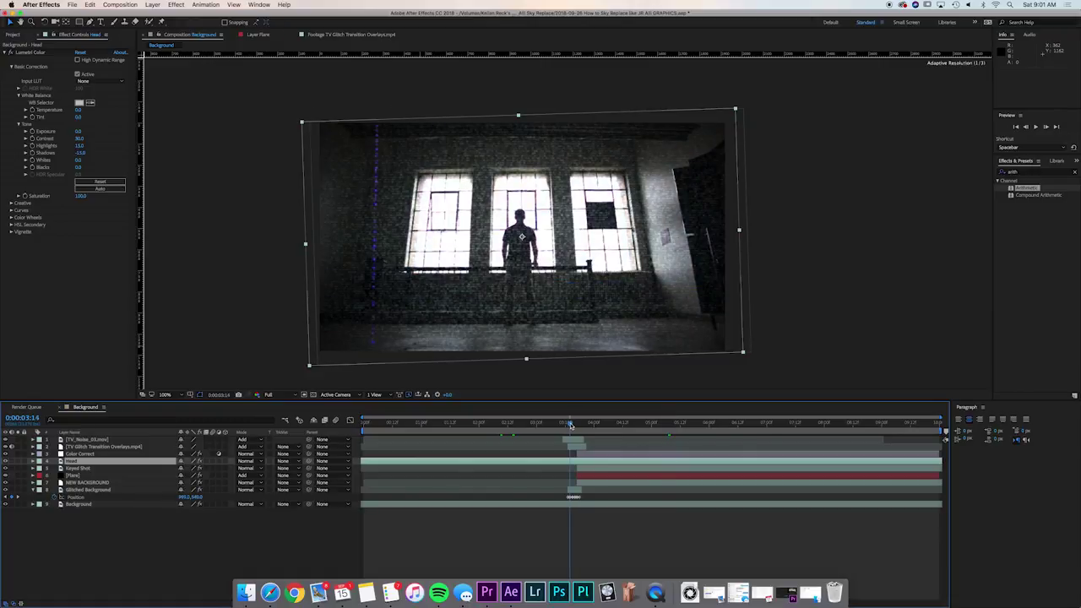
drag(571, 424, 577, 426)
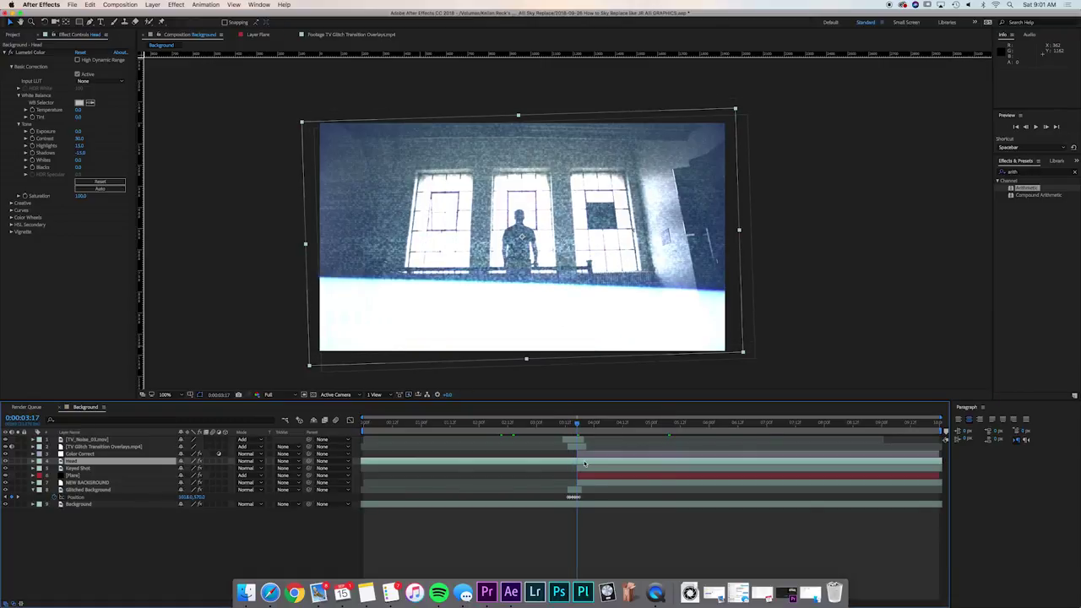
key(alt+bracketleft)
Step: At 0:00:04:00, draw an elliptical mask around the man's head on the Head layer
key(period)
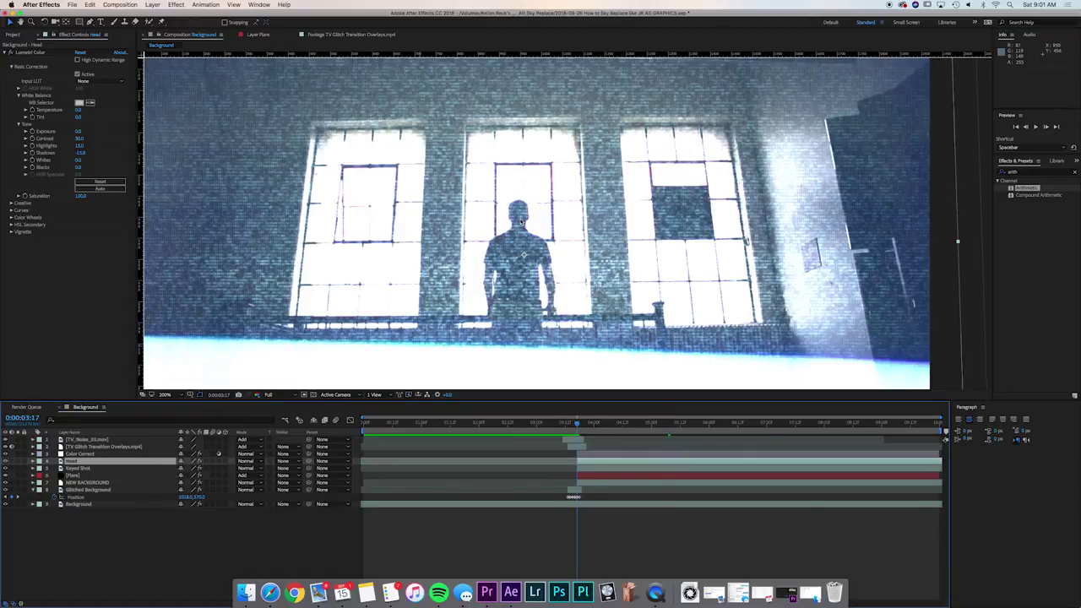
drag(577, 428, 593, 428)
drag(78, 23, 110, 49)
drag(502, 198, 538, 257)
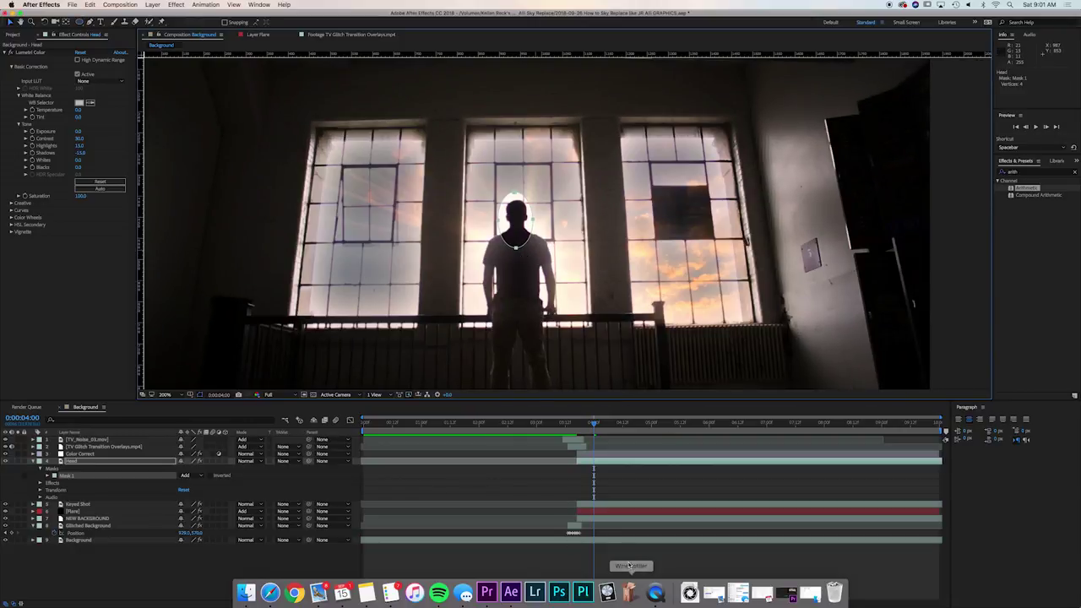
click(618, 414)
Step: Set the Head layer's Mask Feather to 50 pixels
key(space)
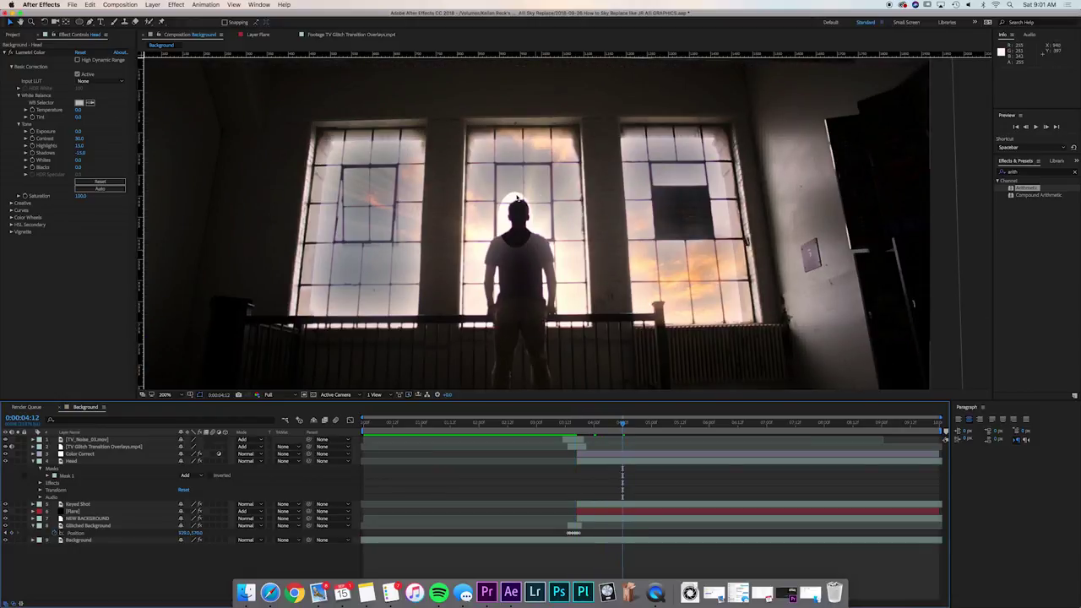
click(82, 463)
key(f)
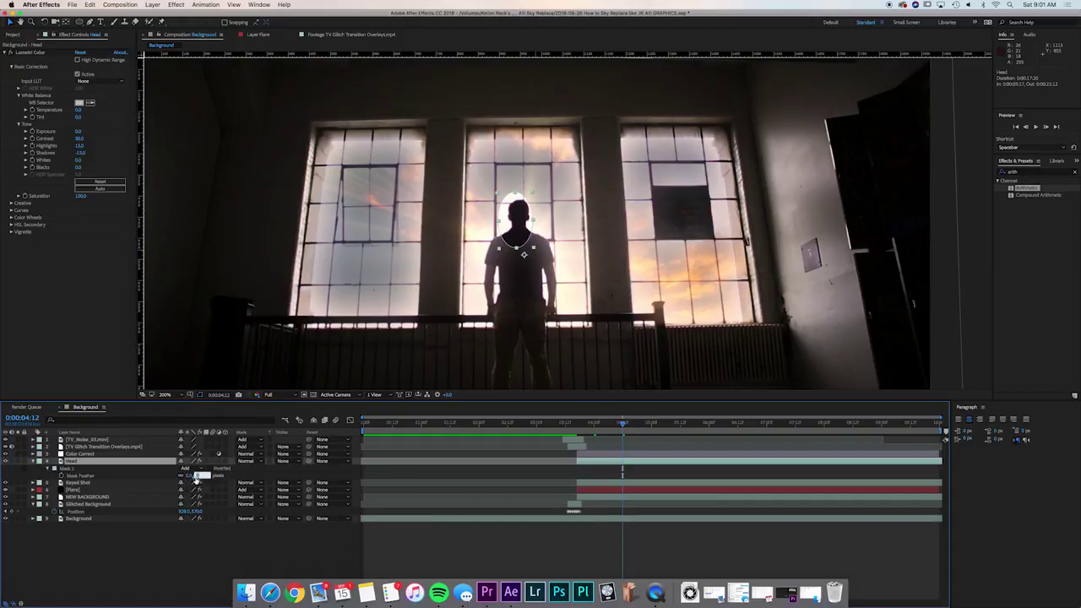
key(Return)
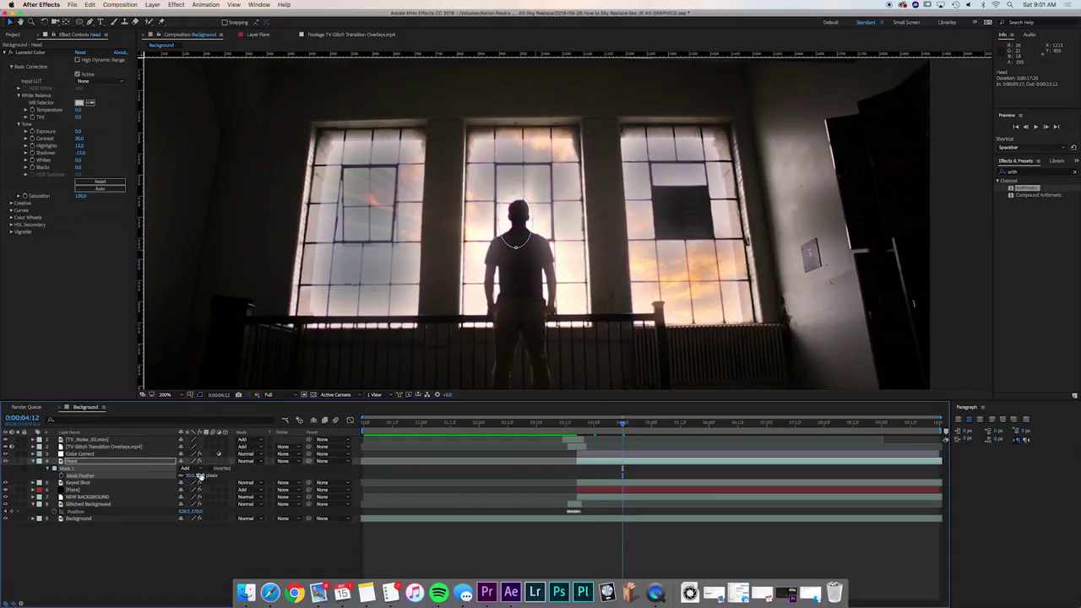
Step: Preview the glitch transition into the new sky from 0:00:03:18
drag(621, 428, 655, 429)
click(579, 423)
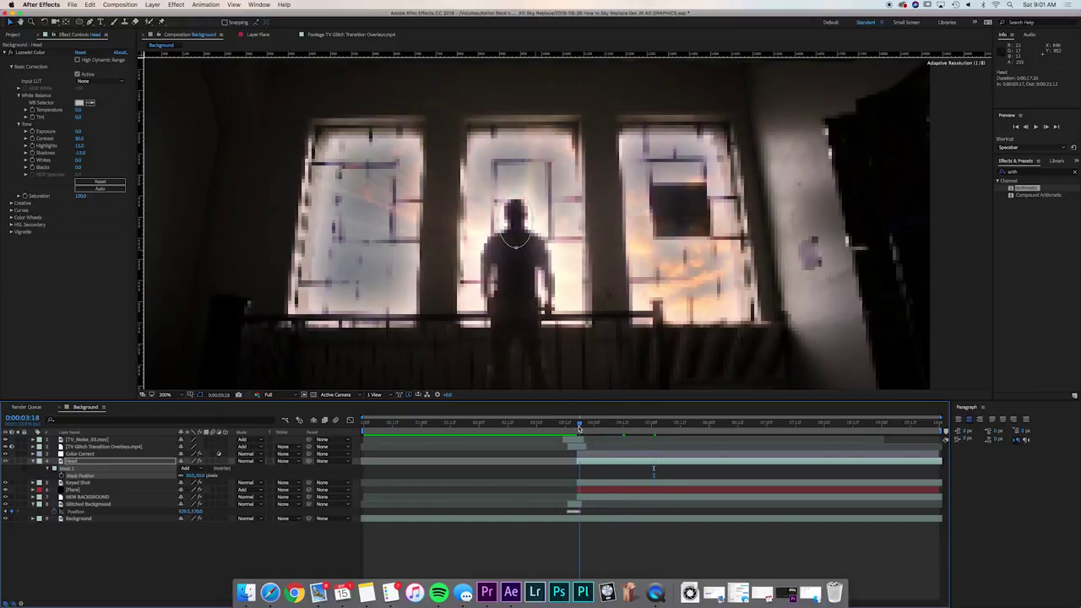
key(space)
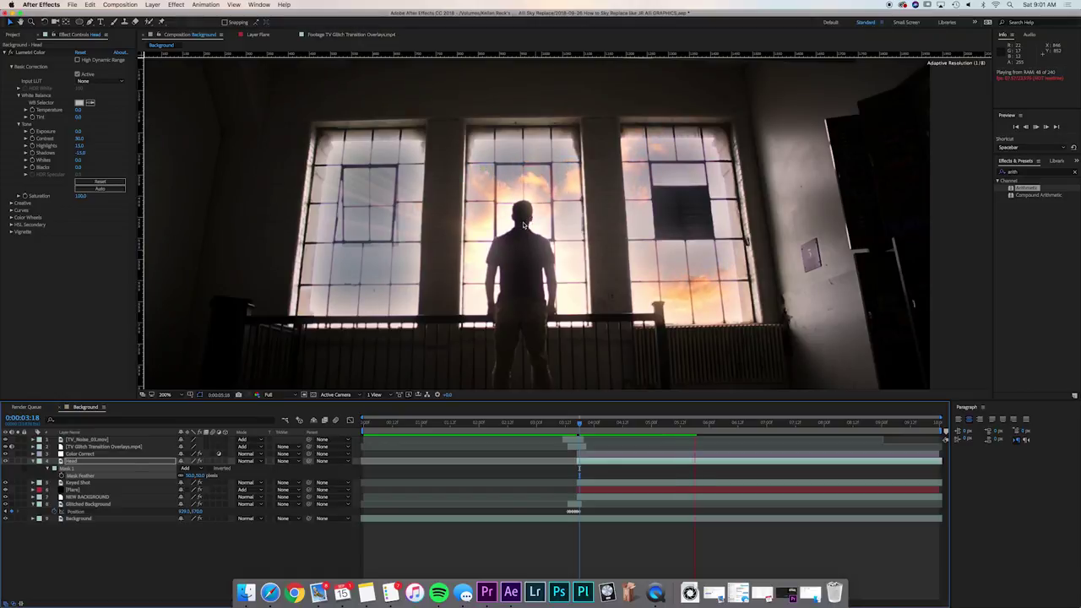
key(space)
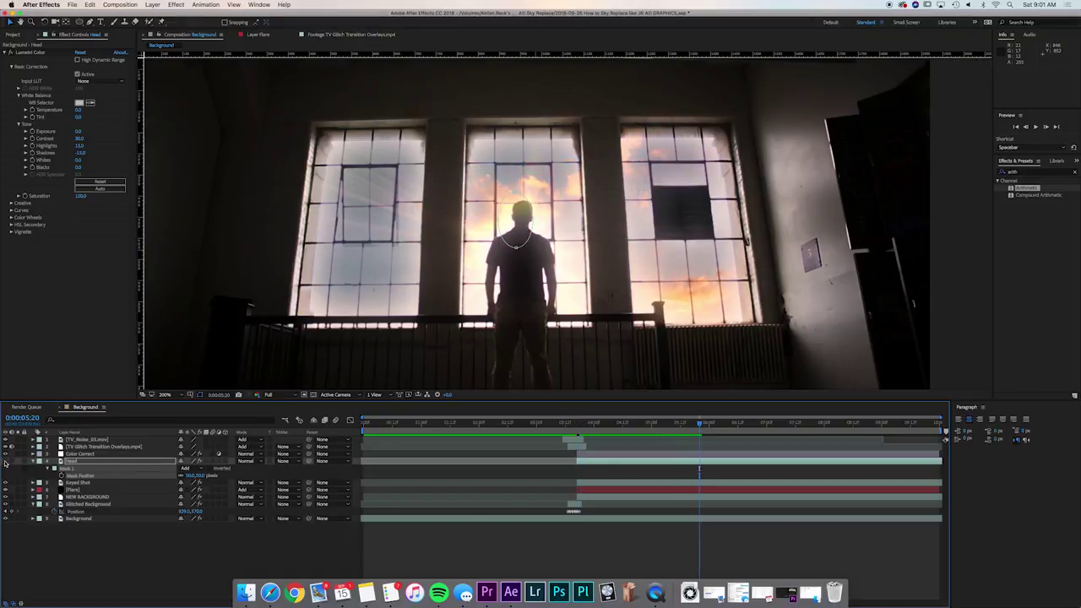
click(631, 572)
key(comma)
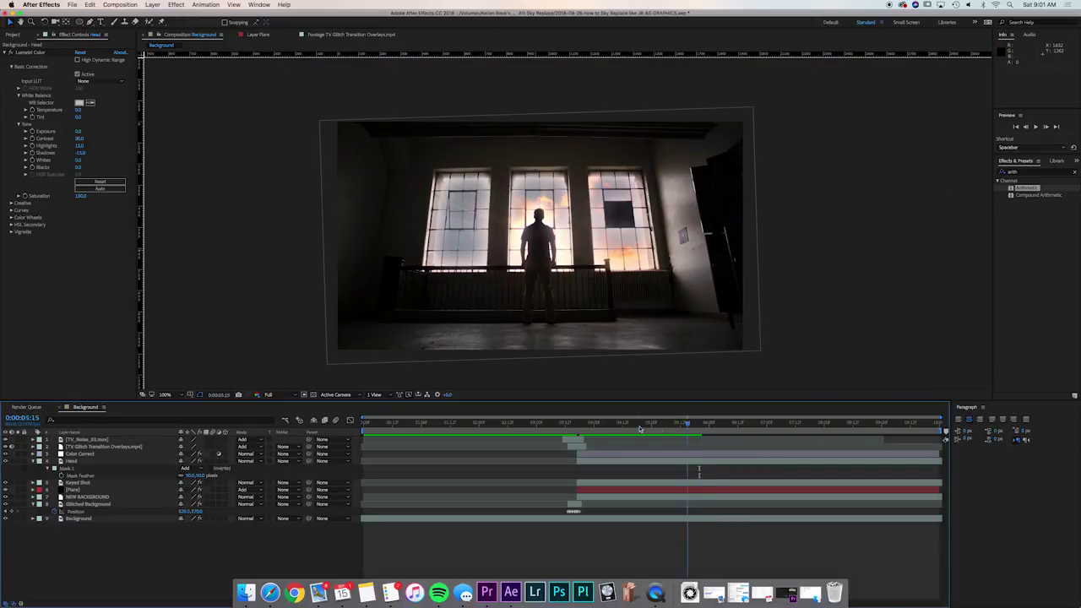
mouse_move(640, 429)
mouse_down()
mouse_move(622, 425)
mouse_move(736, 426)
mouse_move(652, 424)
mouse_up()
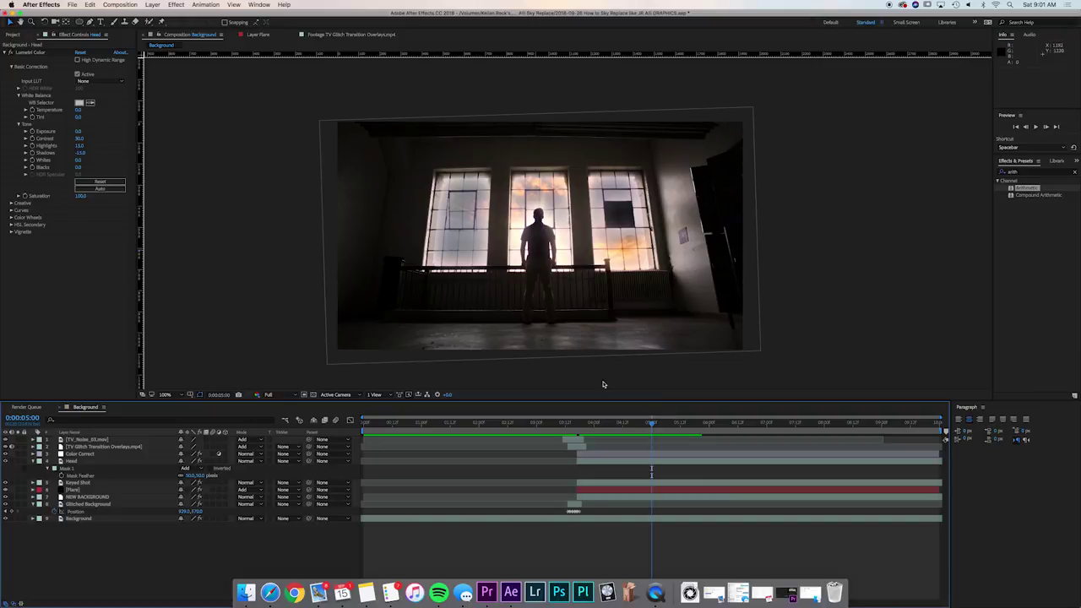
drag(662, 424, 676, 425)
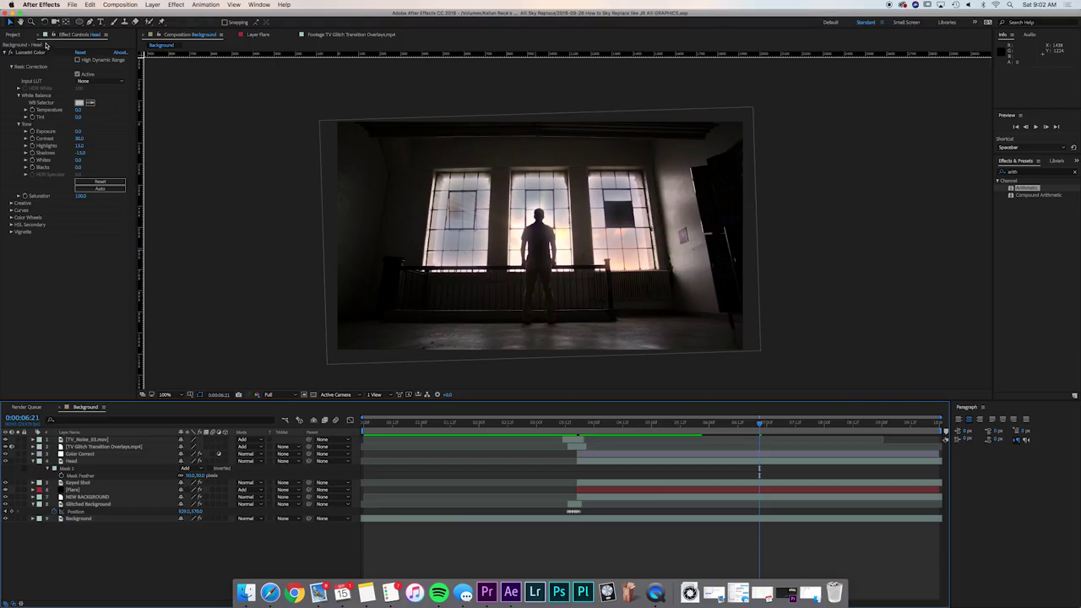
click(13, 35)
Step: Rename the Background comp to Sky Replacement and nest it in a new composition
click(27, 119)
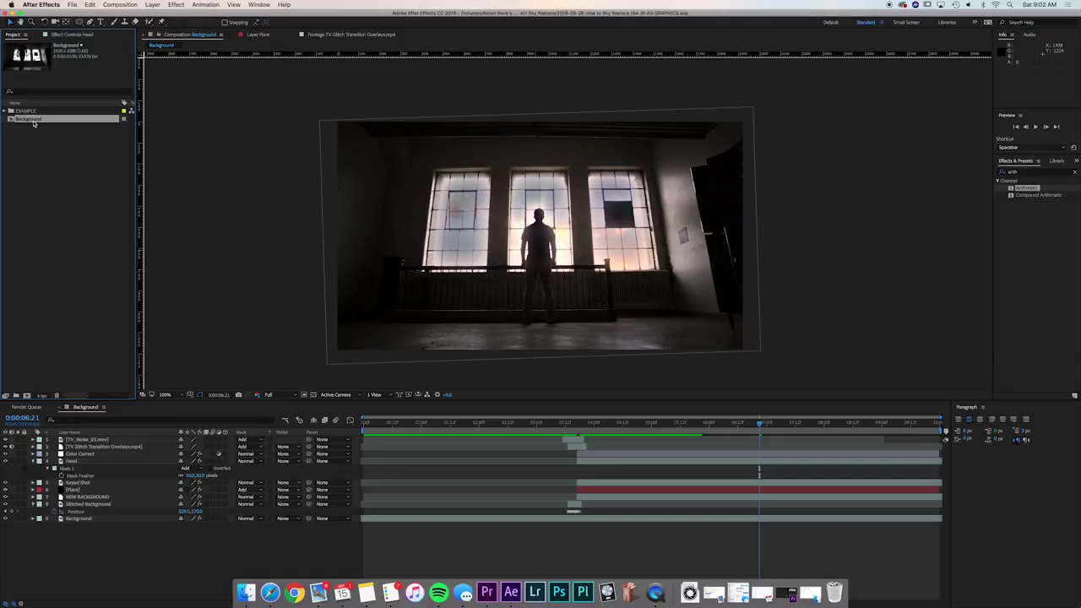
key(Return)
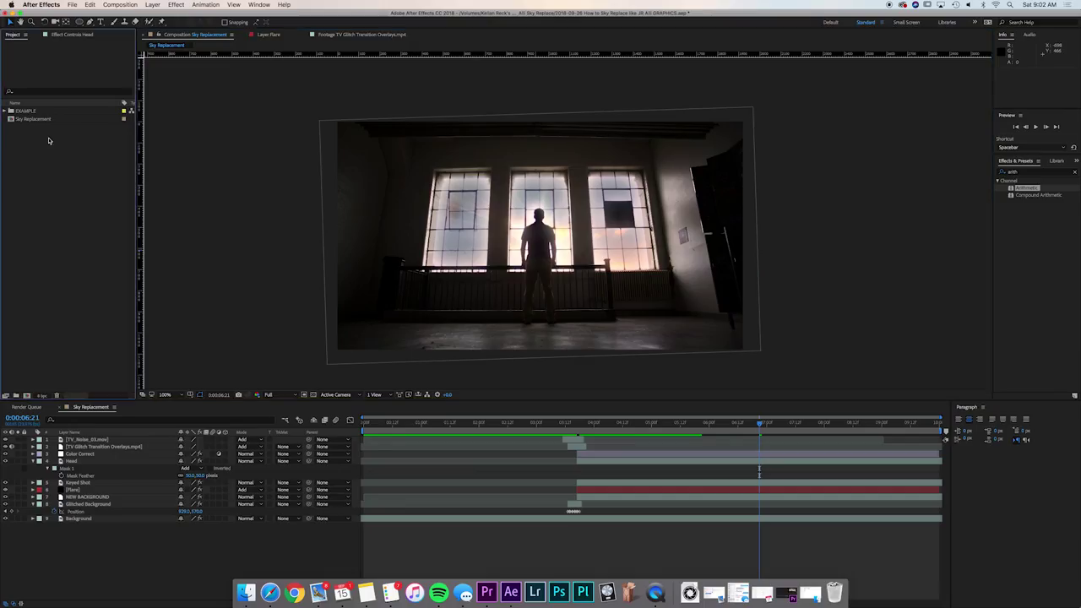
click(29, 121)
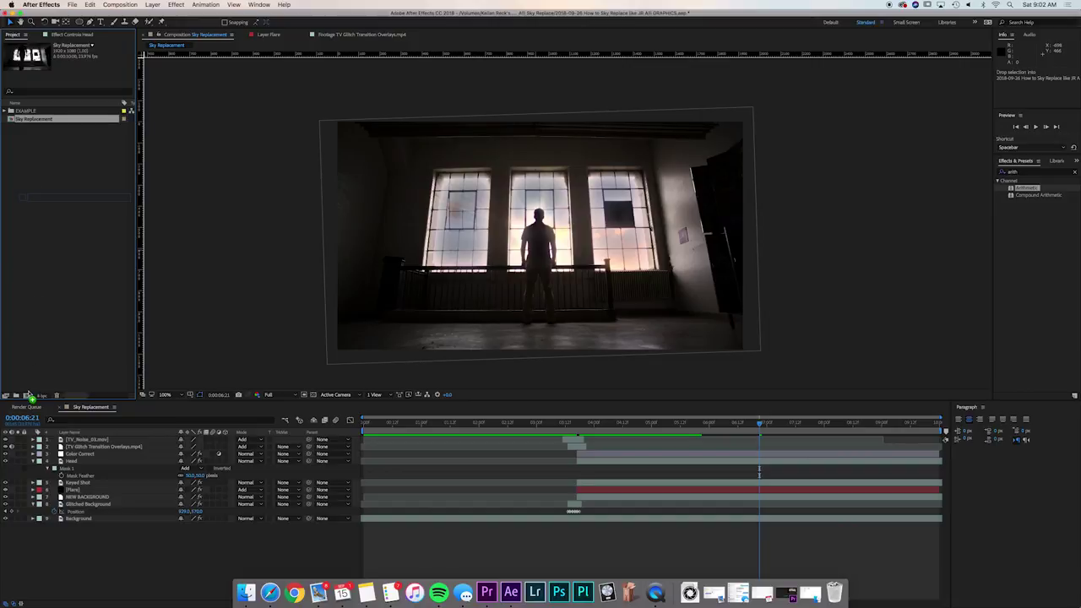
drag(27, 396, 27, 396)
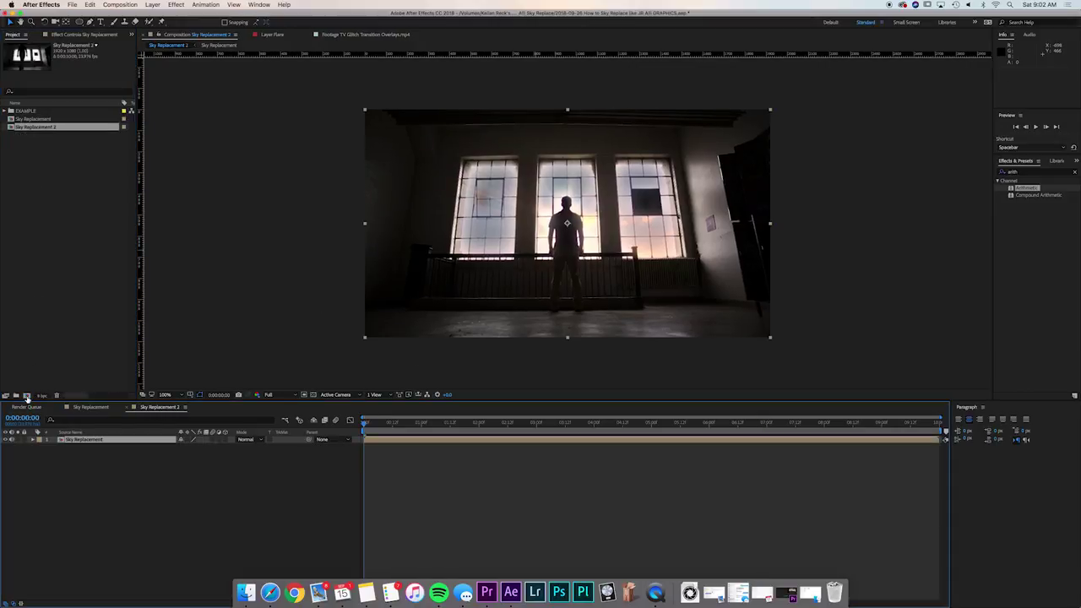
Step: Name the new comp Sky Replacement Camera and select its Sky Replacement layer
key(Return)
click(56, 131)
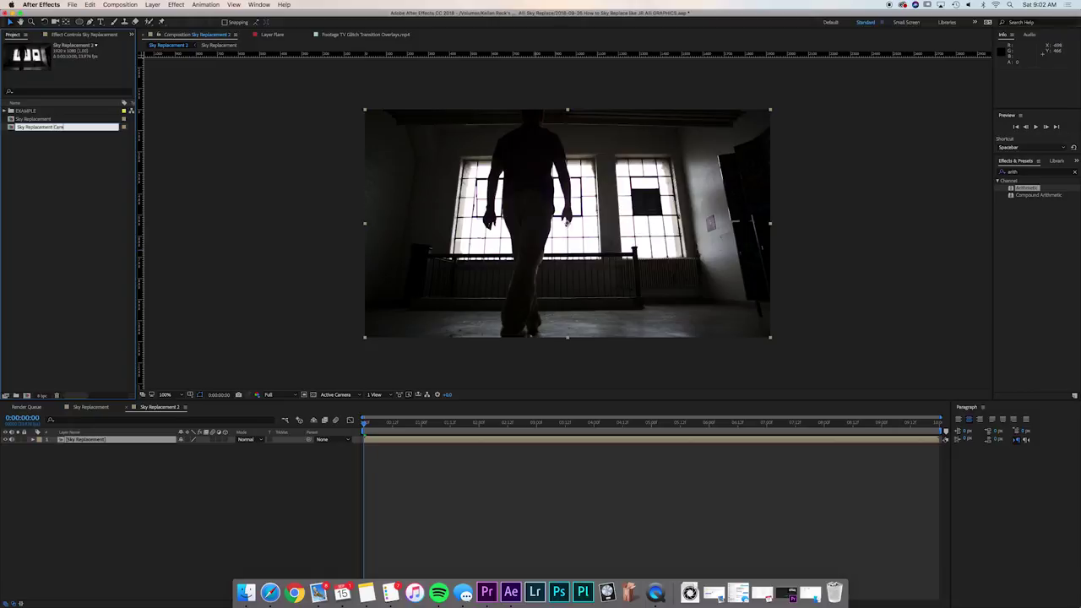
key(Return)
click(121, 470)
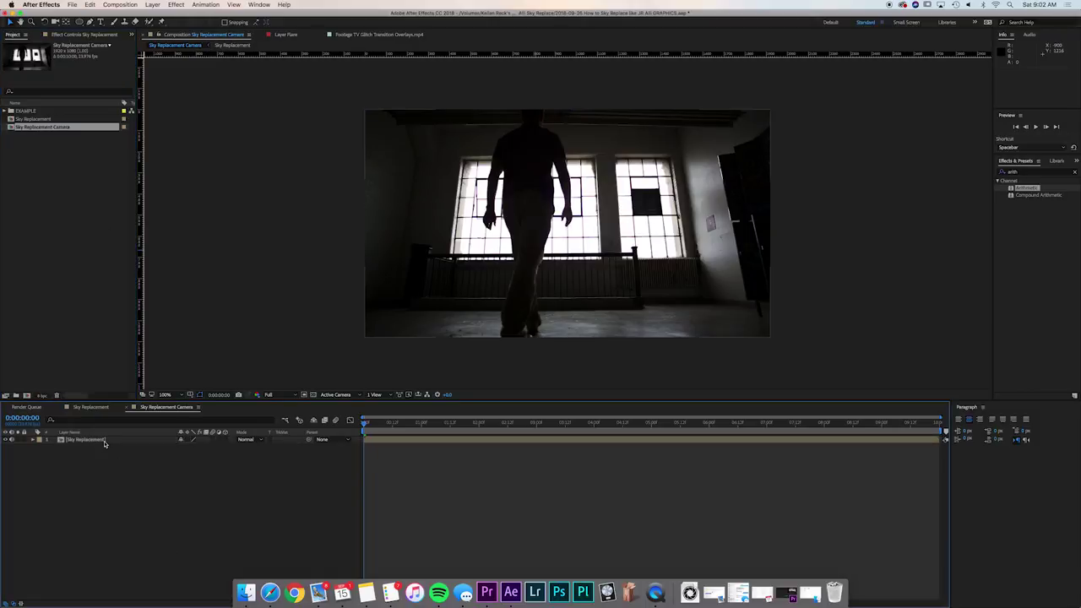
click(103, 443)
Step: Add a new Camera 1 layer with the default 50mm settings
right_click(382, 479)
click(148, 473)
click(152, 5)
mouse_move(194, 10)
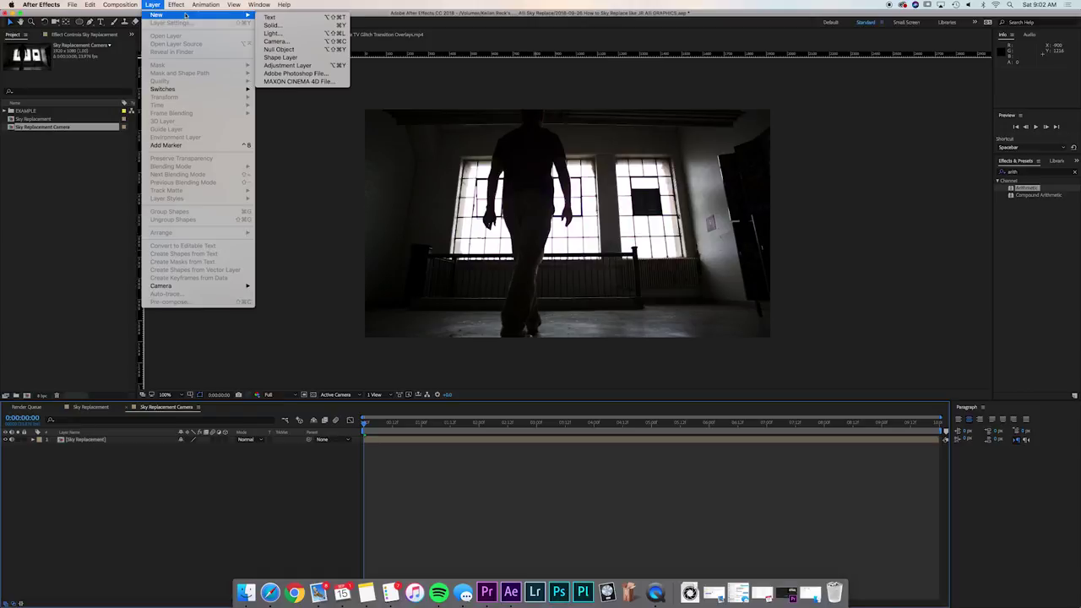
click(275, 37)
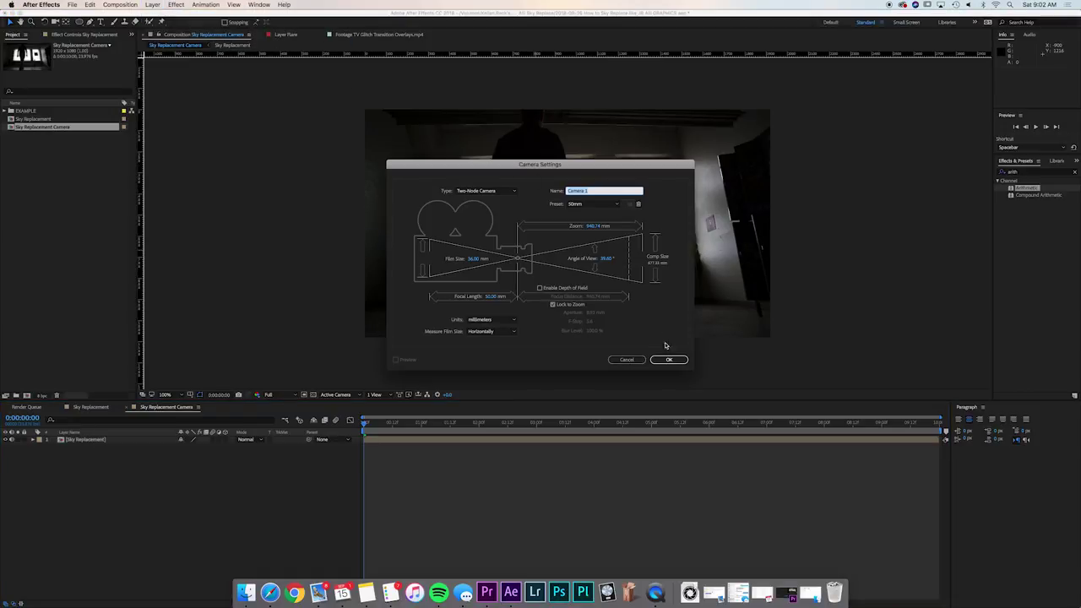
click(668, 360)
click(596, 291)
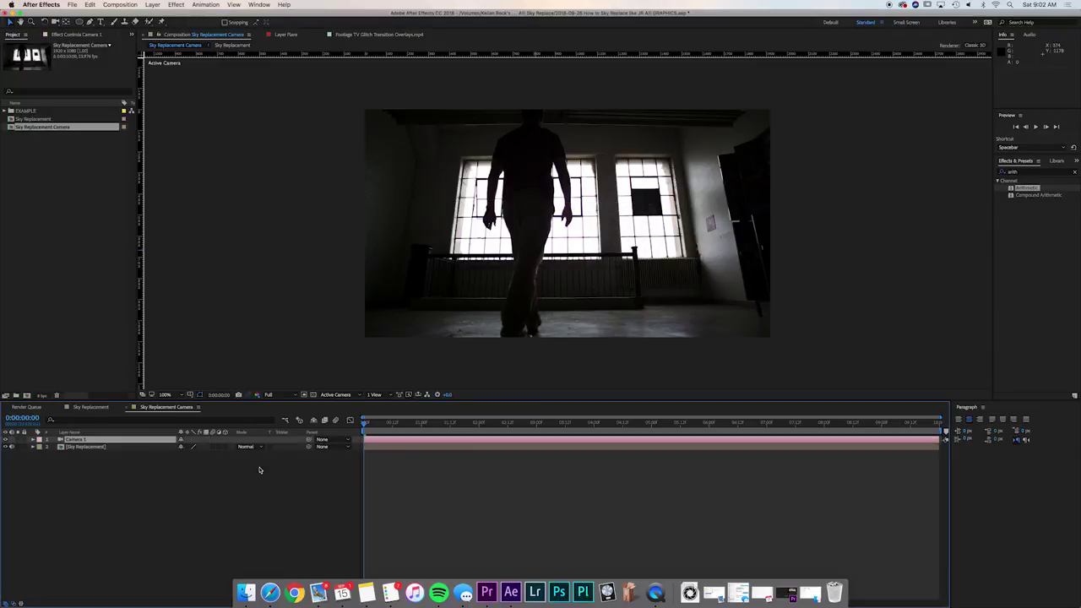
Step: Make Sky Replacement 3D and keyframe Camera 1 pushing in to Z −2216.7 at 9:23
click(182, 491)
click(83, 441)
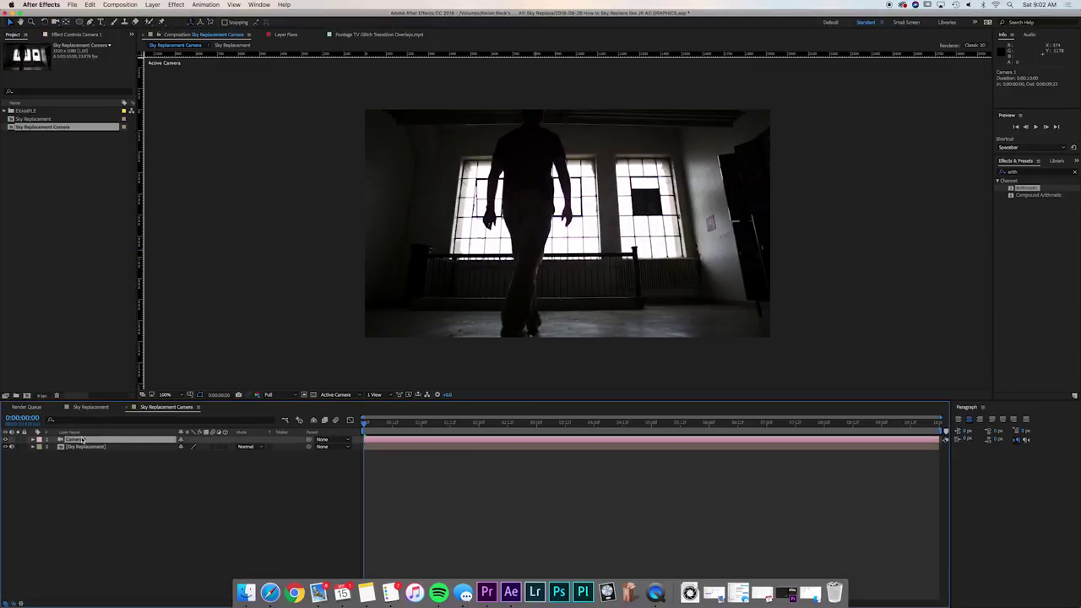
key(p)
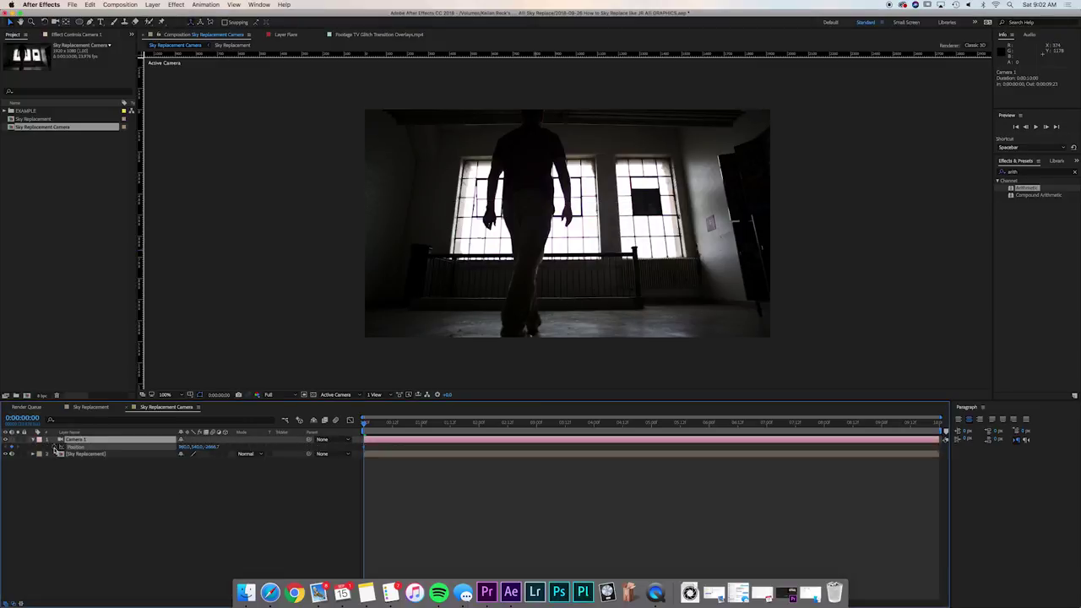
drag(381, 427, 1042, 469)
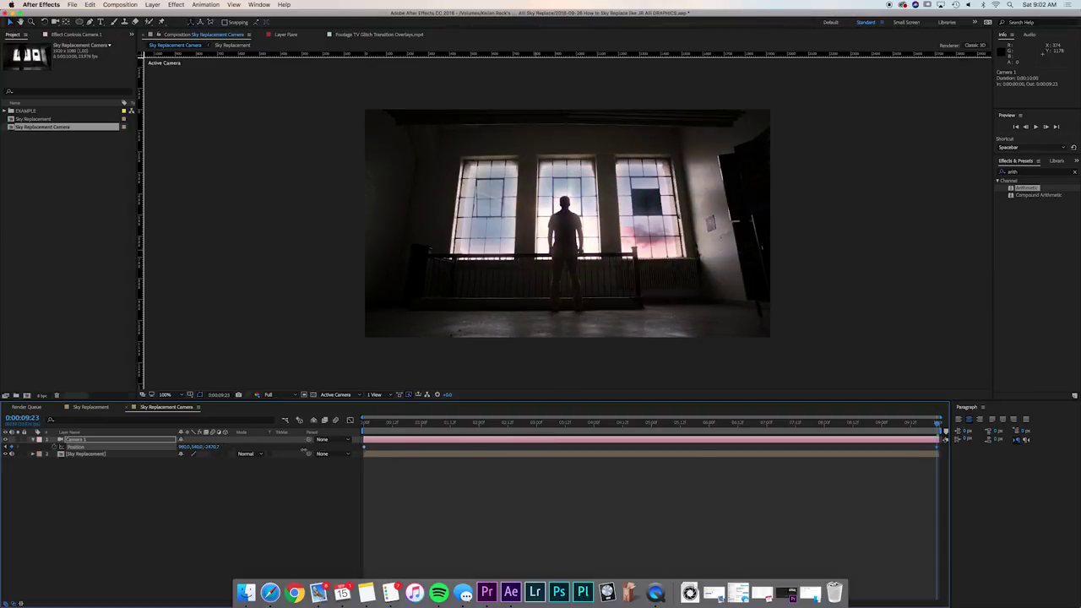
click(267, 463)
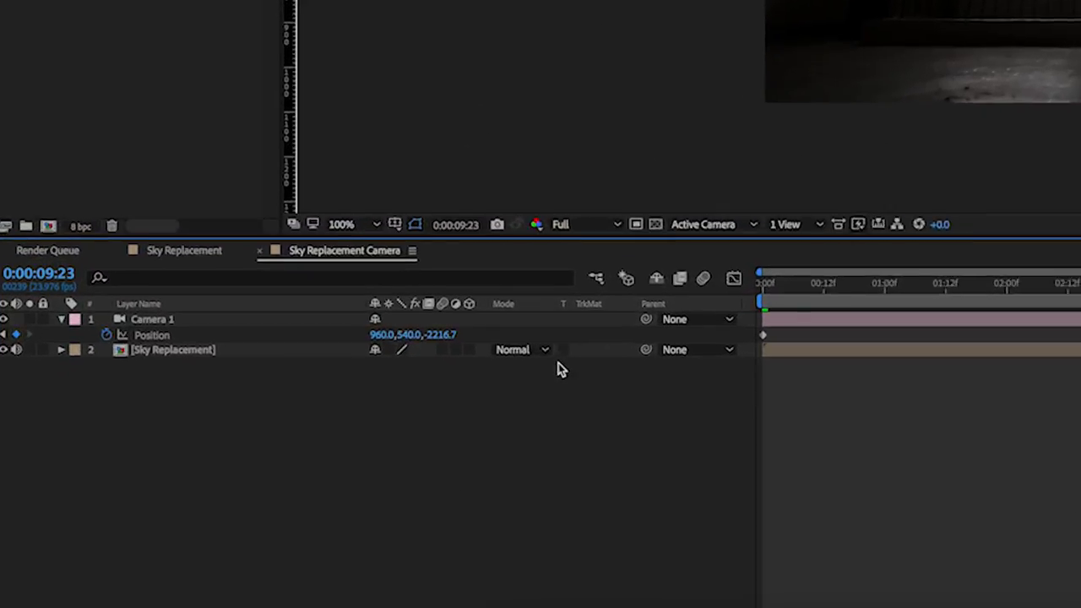
click(219, 316)
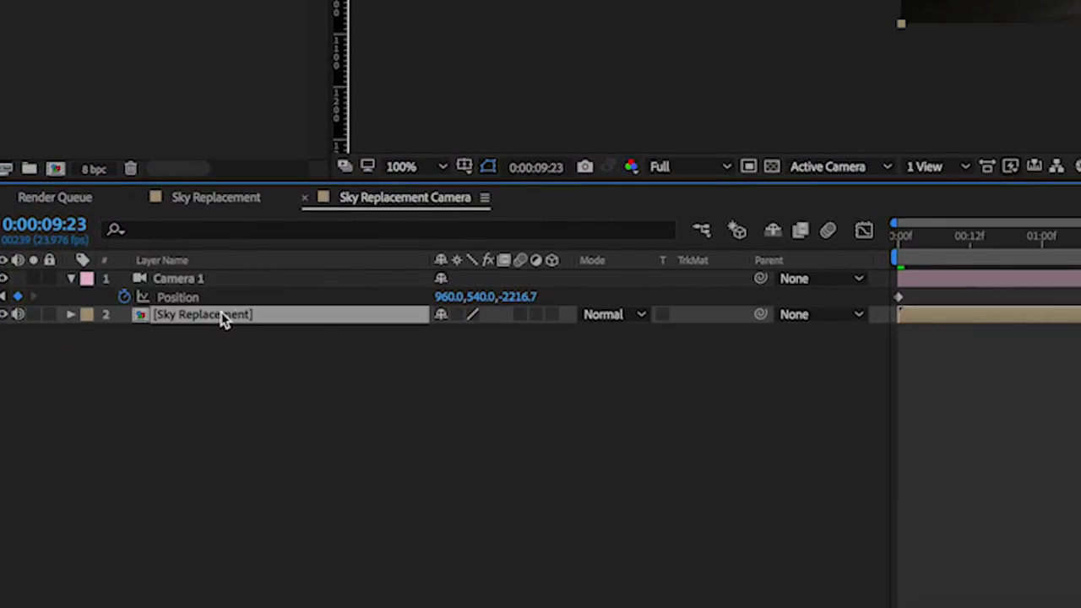
click(555, 313)
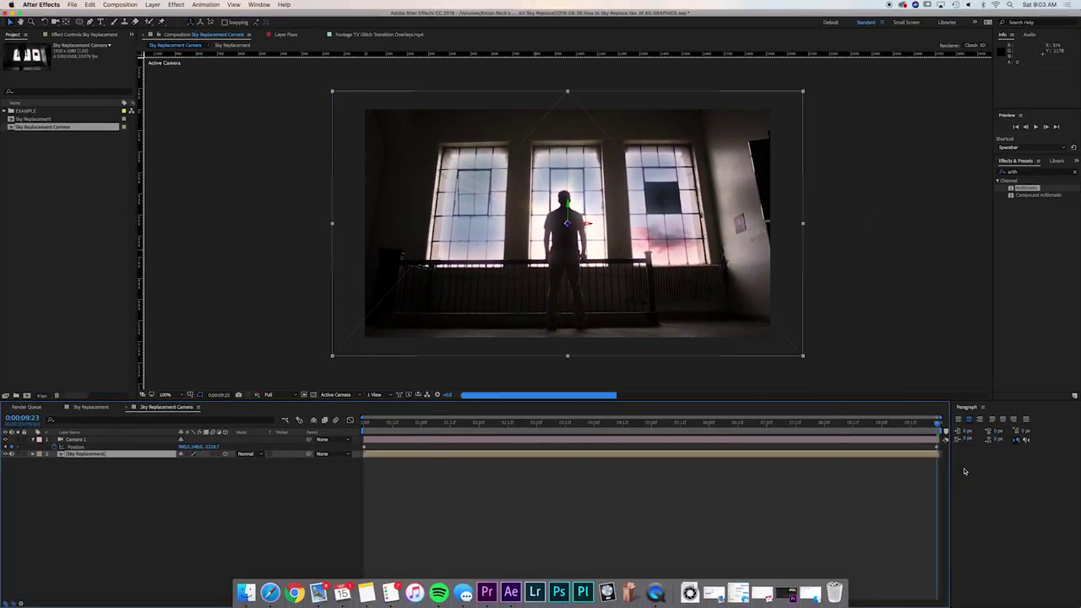
drag(223, 445, 438, 416)
key(Home)
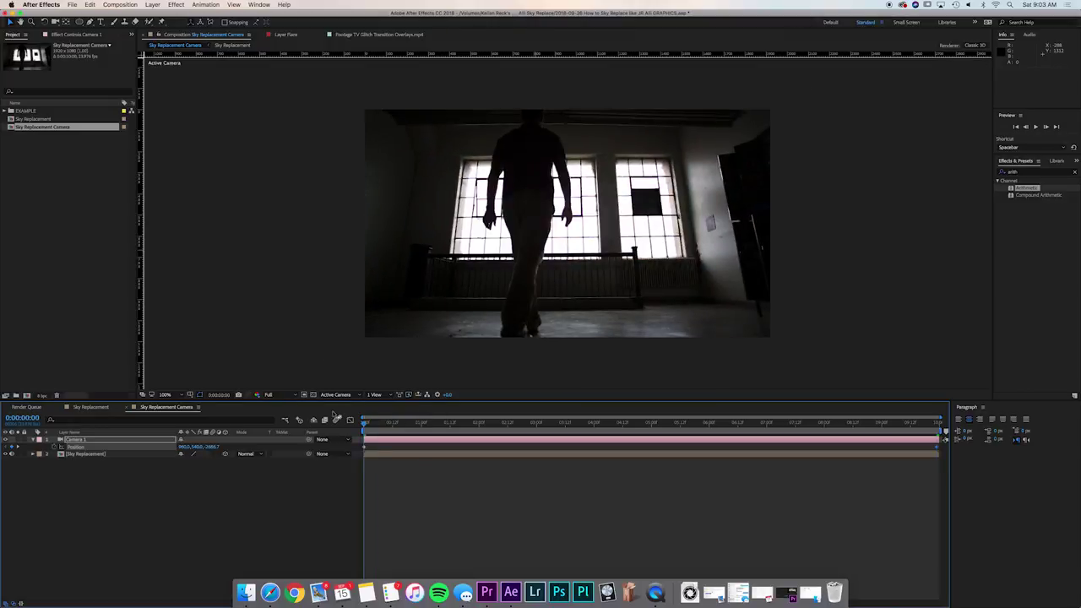
key(space)
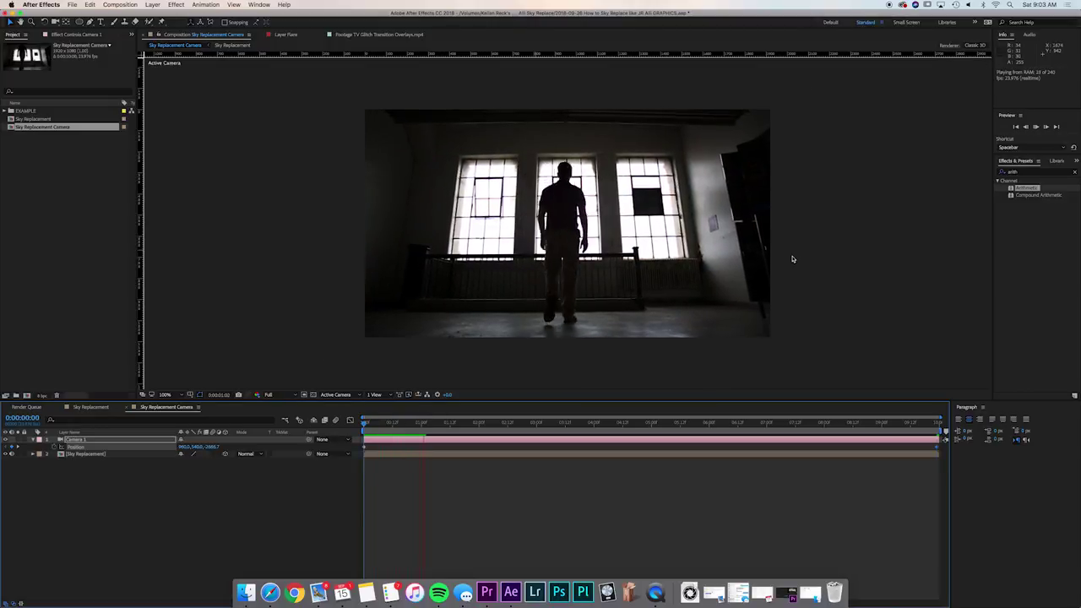